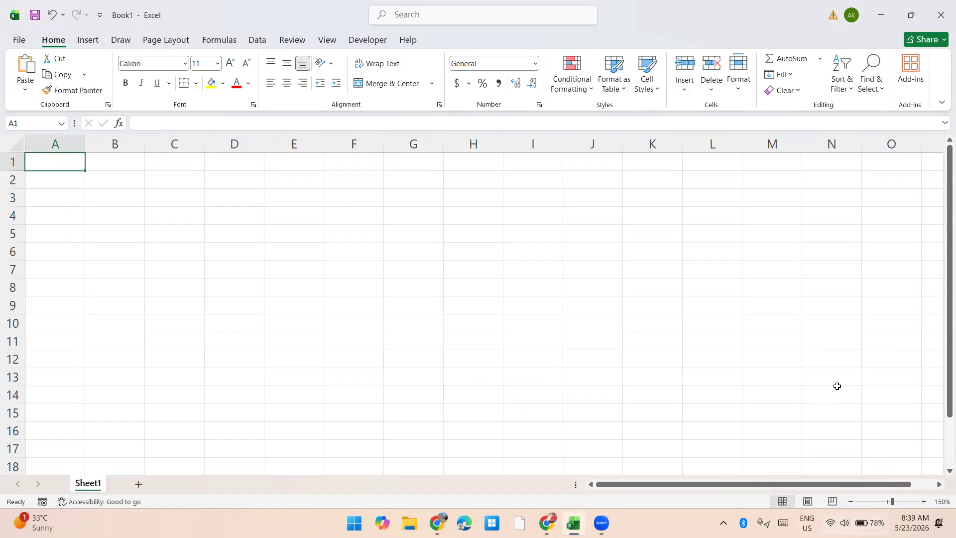
Step: Enter 85 in cell A1 and the comparison formula =A1>=50 in cell B1
key("Return")
key("Up")
type("85")
key("Return")
key("Up")
key("Right")
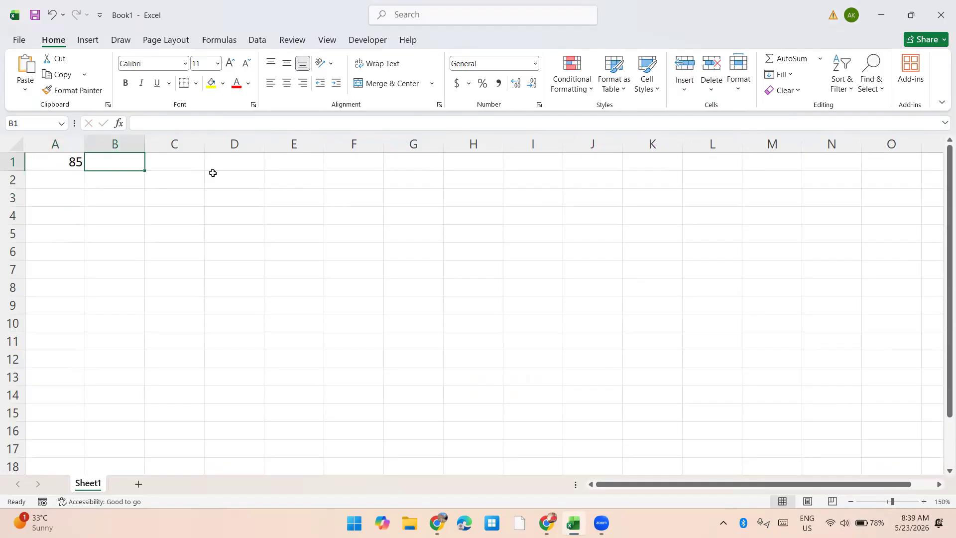
type("=")
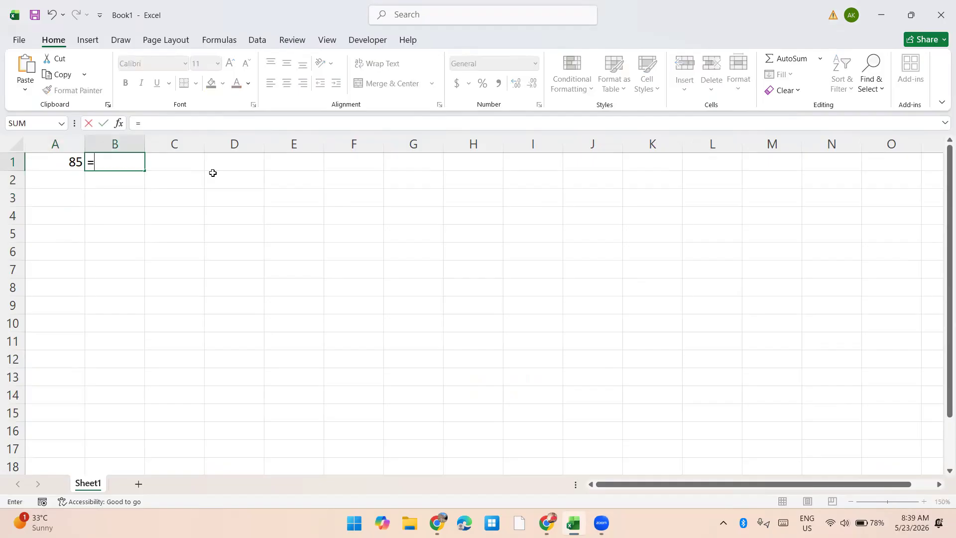
key("Left")
type(">=50")
key("Return")
Step: Enter the comparison formula =A1<=100 in cell B2
type("=")
key("Up")
key("Left")
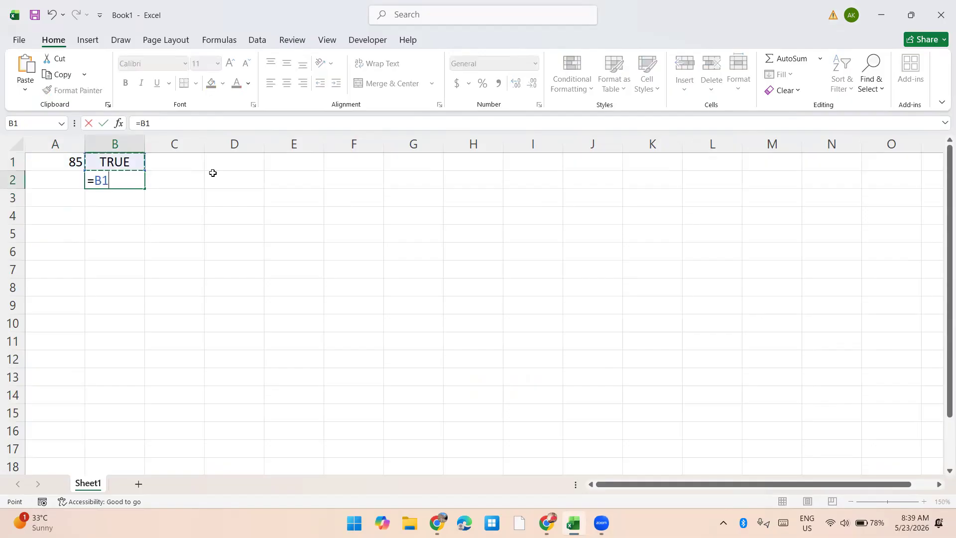
type("<=100")
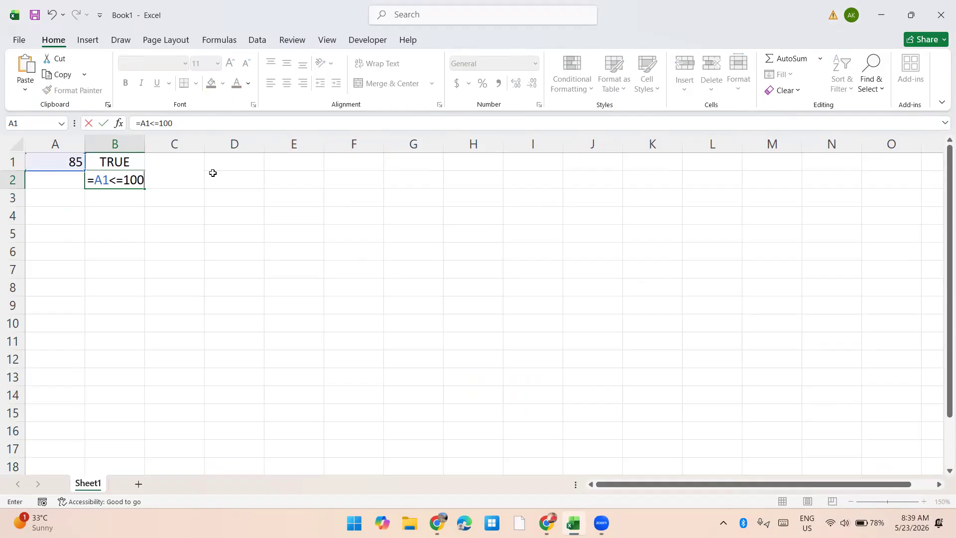
key("Return")
Step: Review the comparison formulas in cells B1 and B2 without changing them
key("Up")
key("Up")
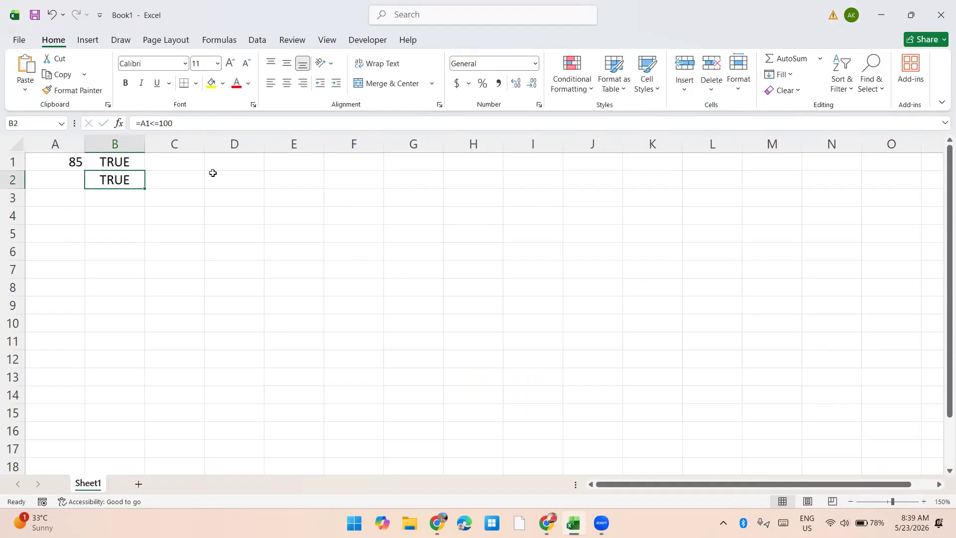
key("F2")
key("Return")
key("F2")
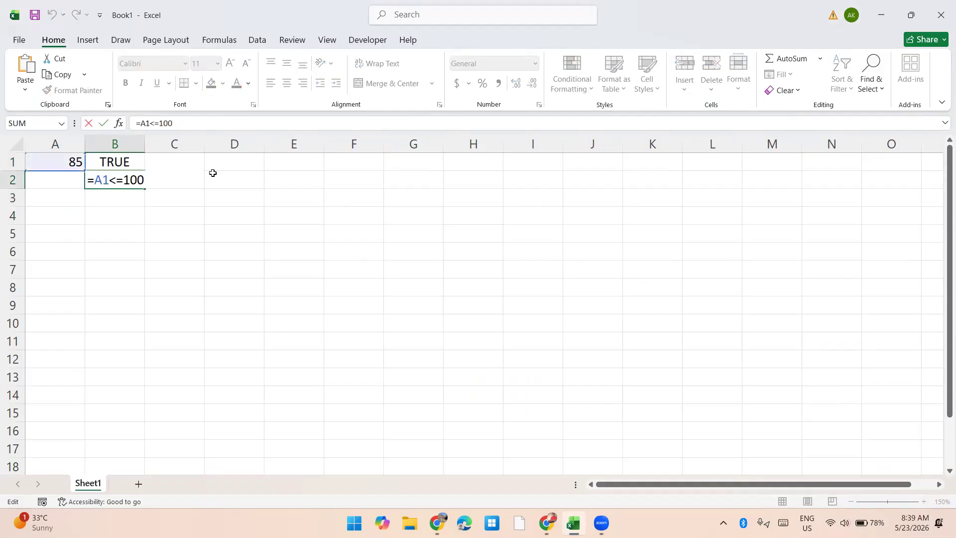
key("Return")
key("Up")
key("Up")
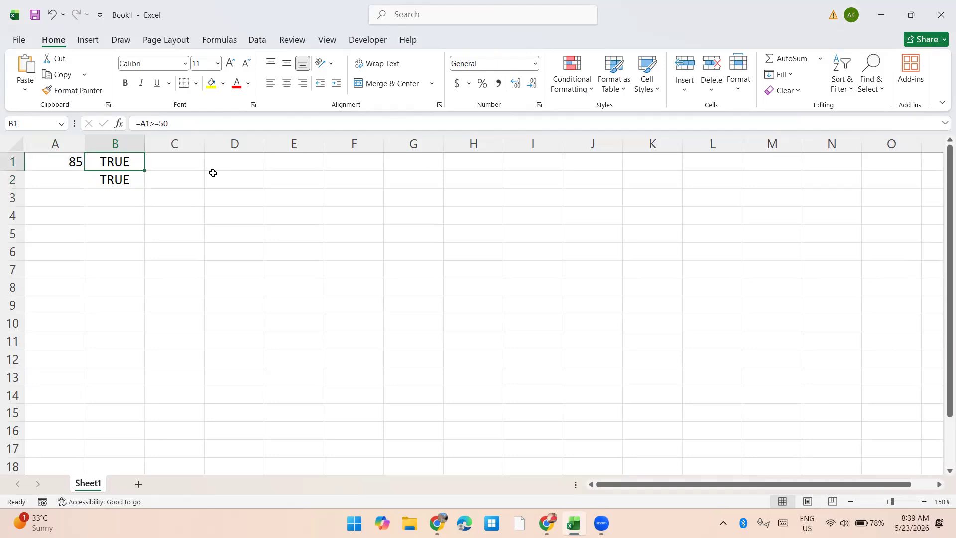
key("F2")
key("Return")
key("F2")
key("Return")
Step: Replace the value in cell A1 with 45 to test both comparisons
key("Up")
key("Up")
key("Left")
type("45")
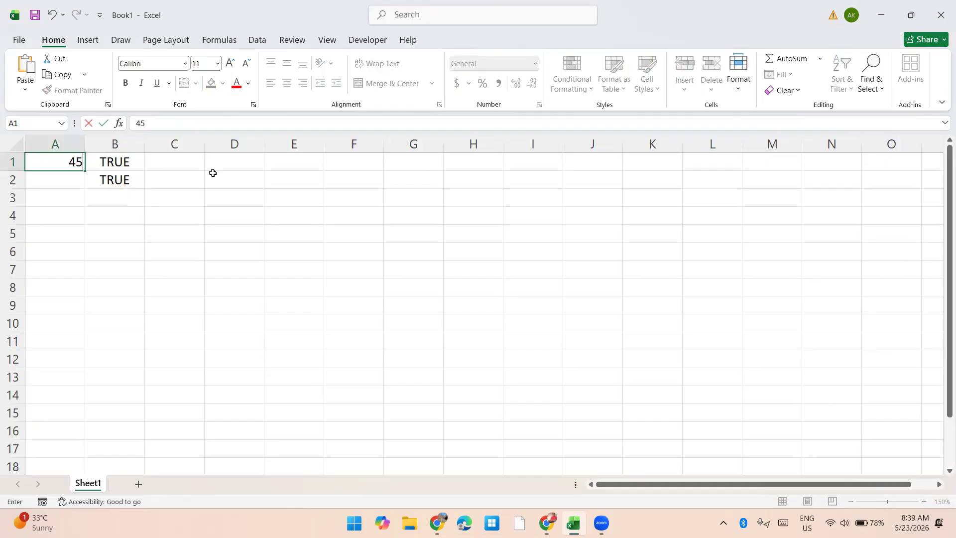
key("Return")
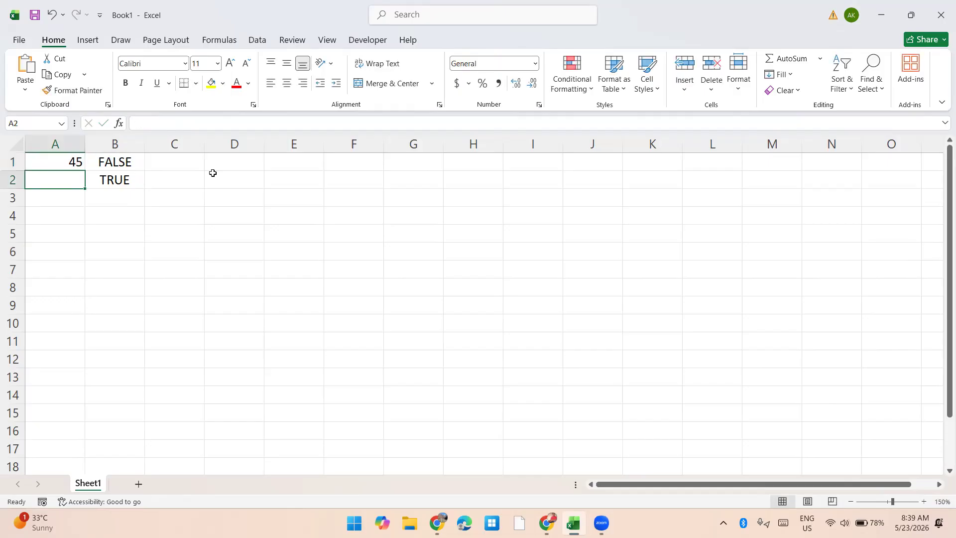
Step: Replace the value in cell A1 with 120 to test the upper limit
key("Up")
type("120")
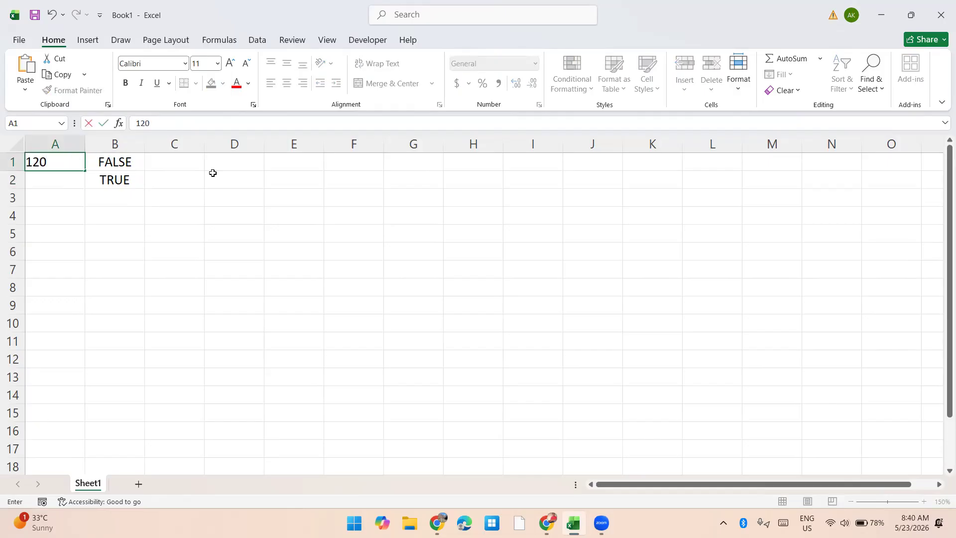
key("Return")
Step: Start an AND formula in cell B3 with A1>=50 as its first condition
key("Down")
key("Right")
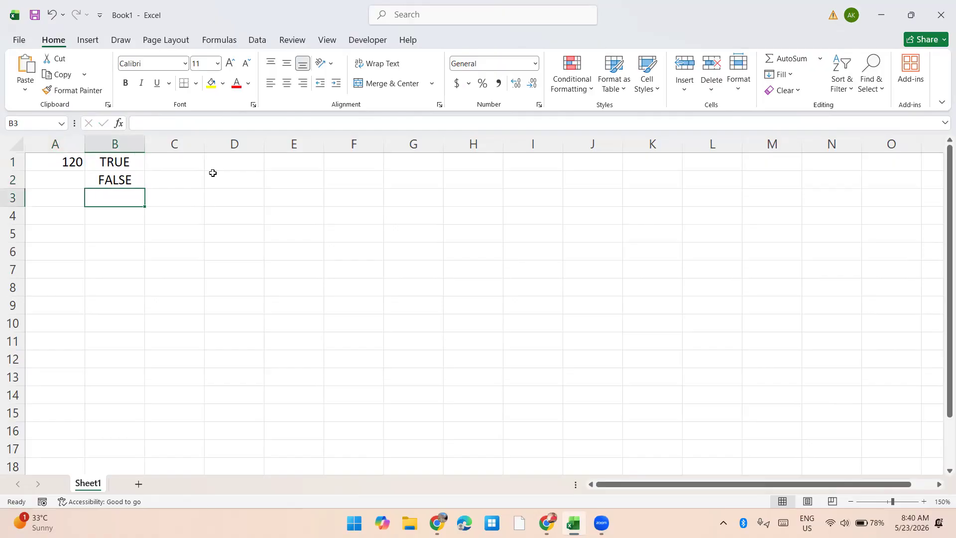
type("=AND(")
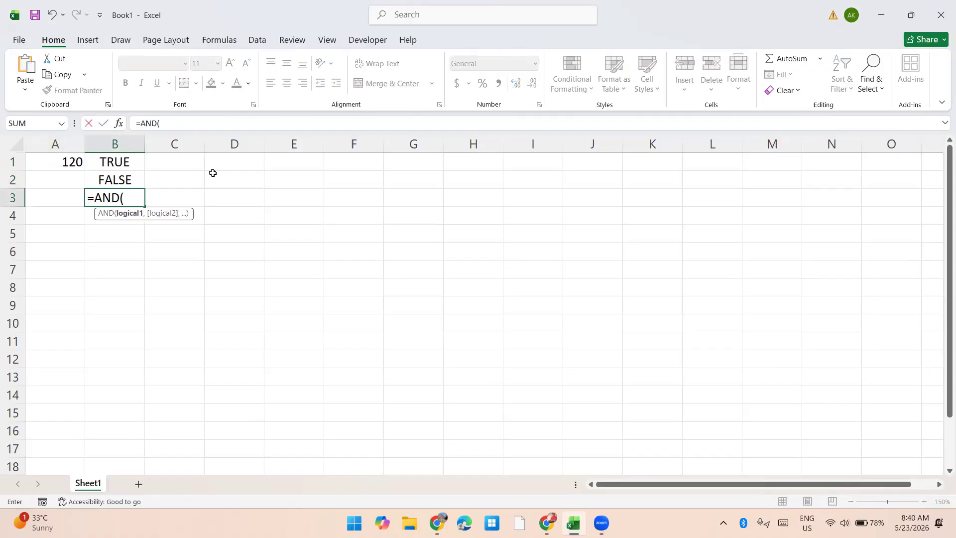
key("Up")
key("Up")
key("Left")
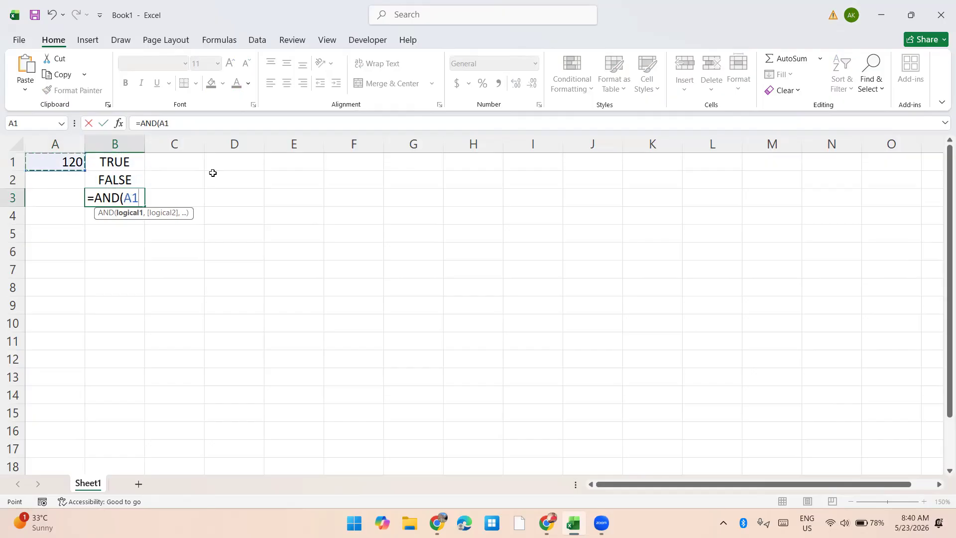
type(">")
type("50")
key("BackSpace")
key("BackSpace")
type("=")
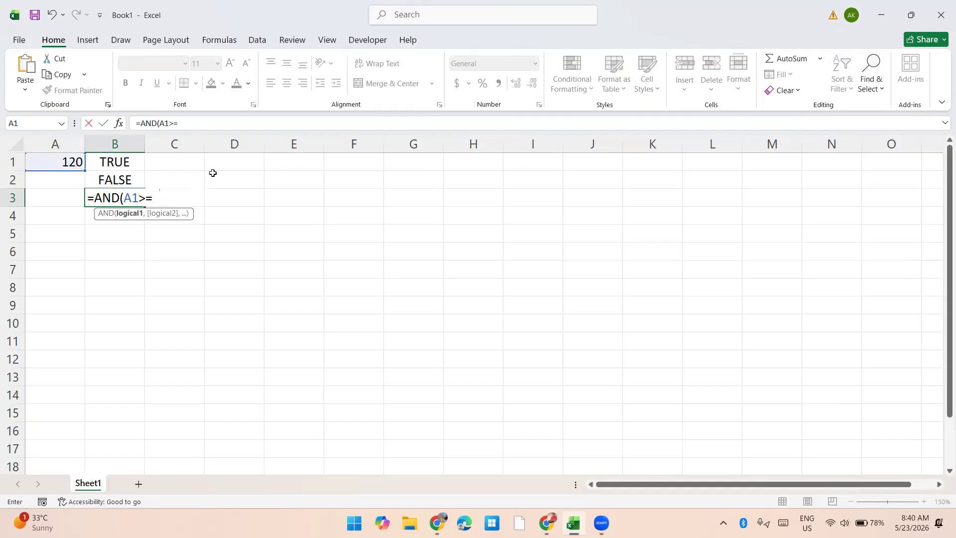
type("50,")
Step: Add A1<=100 as the second condition and complete the AND formula in cell B3
key("Up")
key("Up")
key("Left")
type("<=100)")
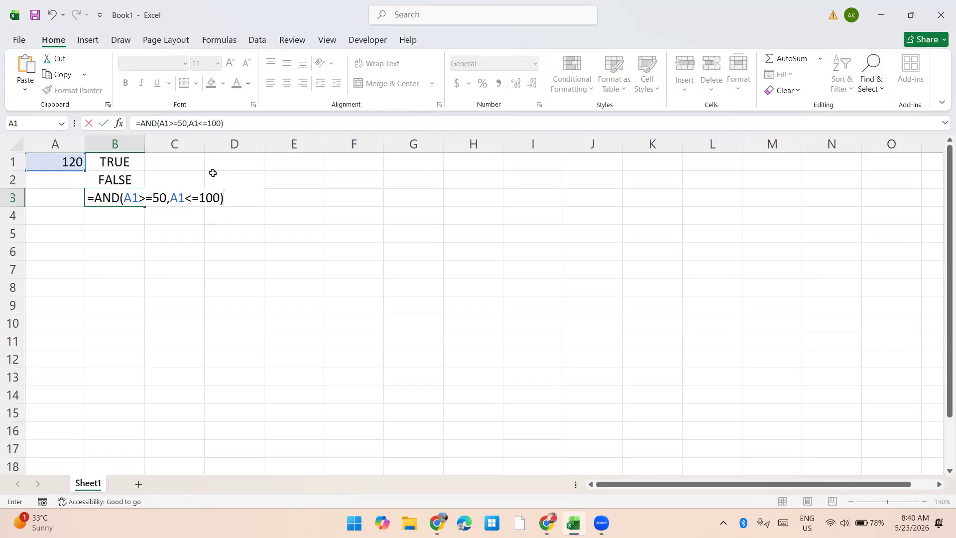
key("Return")
Step: Set cell A1 to 65 to test the AND formula with a value inside the range
key("Up")
key("Up")
key("Up")
key("Left")
key("Right")
key("Left")
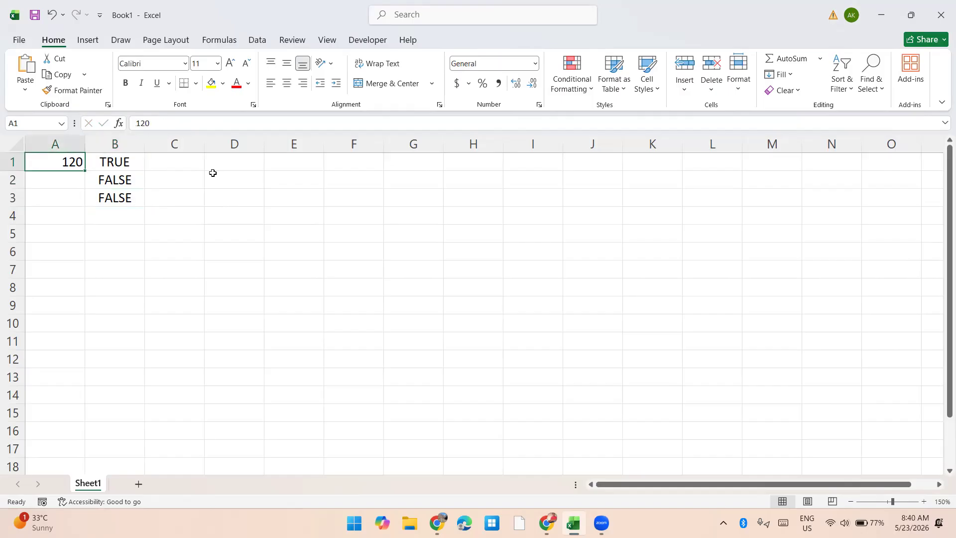
type("65")
key("Return")
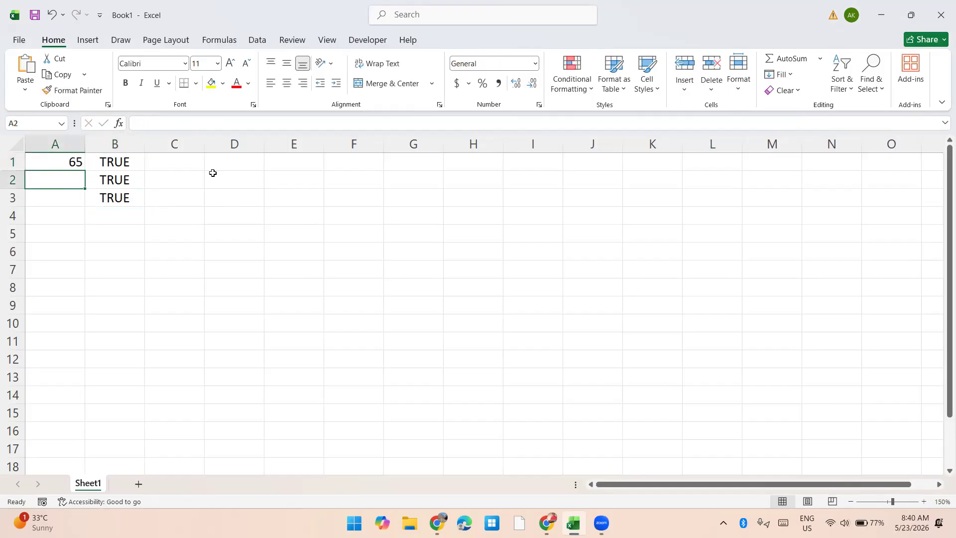
Step: Enter the labels DOB in cell A6 and Date in cell A7
key("Down")
key("Down")
key("Down")
key("Down")
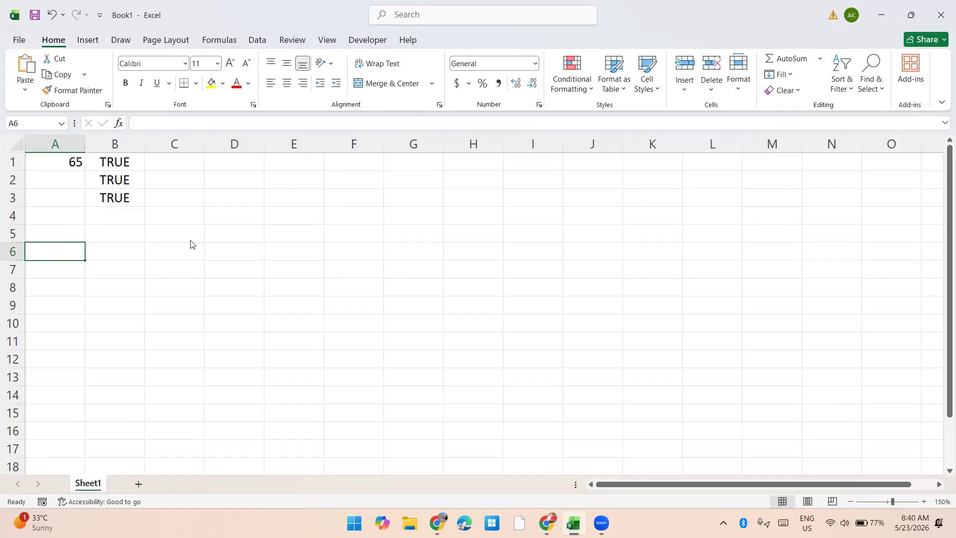
type("DOB")
key("Return")
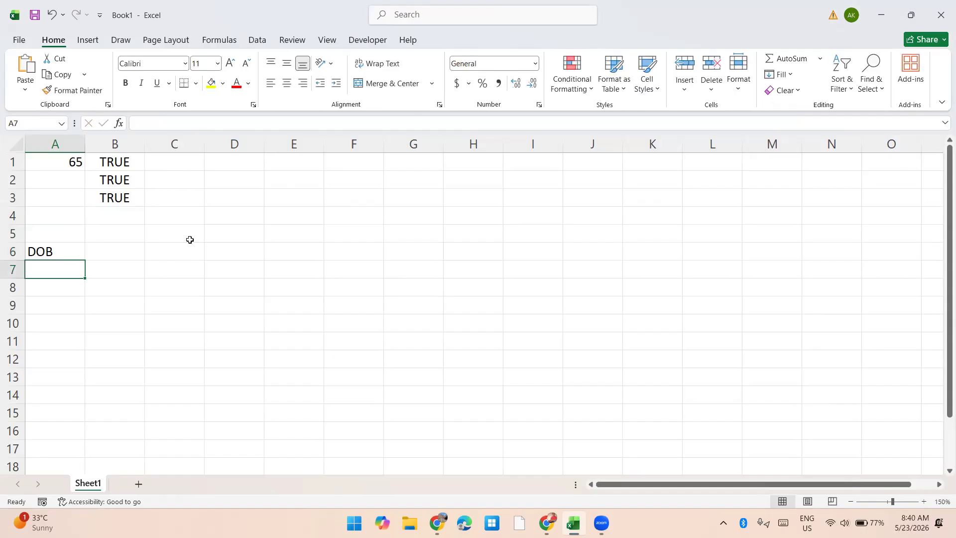
type("Date")
key("Tab")
Step: Enter a sample date of birth in cell B6, beside the DOB label
key("Up")
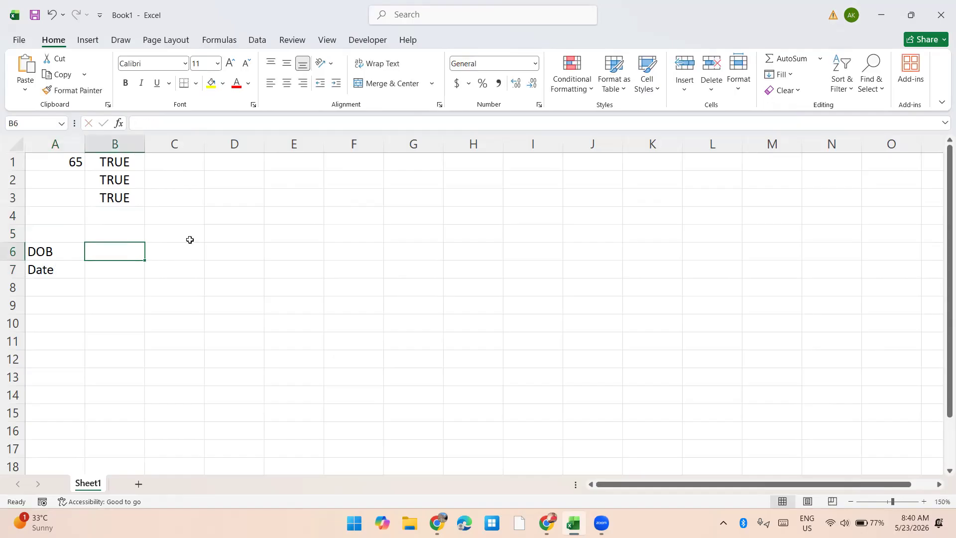
type("5-25-225")
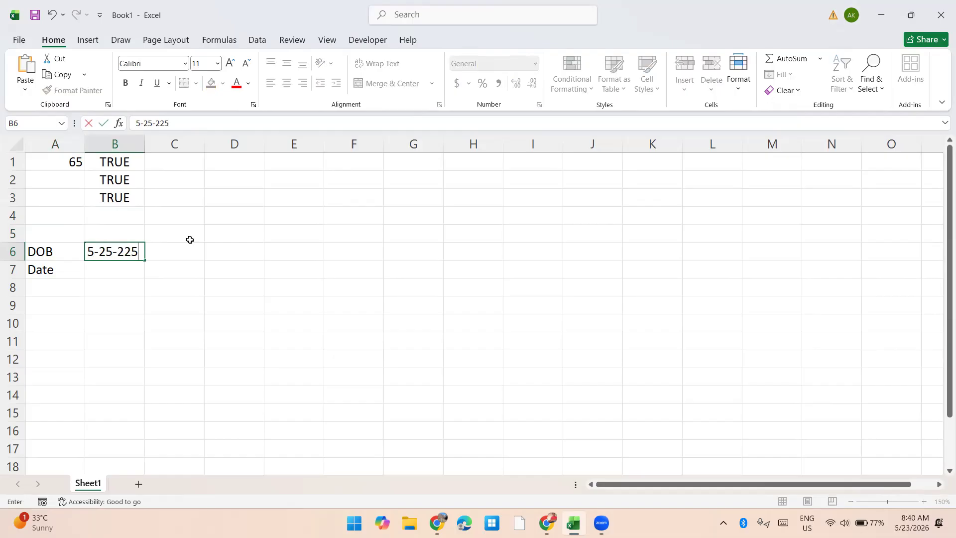
key("BackSpace")
key("BackSpace")
type("025")
key("ctrl+Return")
key("Return")
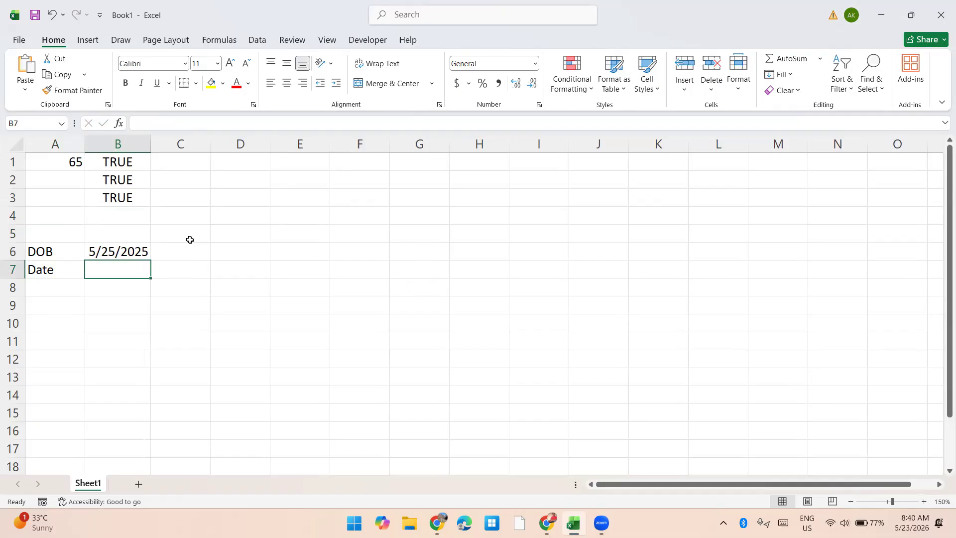
Step: Move the year of the birth date in B6 back by four years and insert the current date in B7
type("9-9")
key("Escape")
key("Up")
key("F2")
key("BackSpace")
type("1")
key("Return")
key("ctrl+semicolon")
key("Return")
Step: Format the dates in B6:B7 as day, abbreviated month and two-digit year, with column B wide enough to show them
key("Up")
key("Up")
key("shift+Down")
key("ctrl+shift+3")
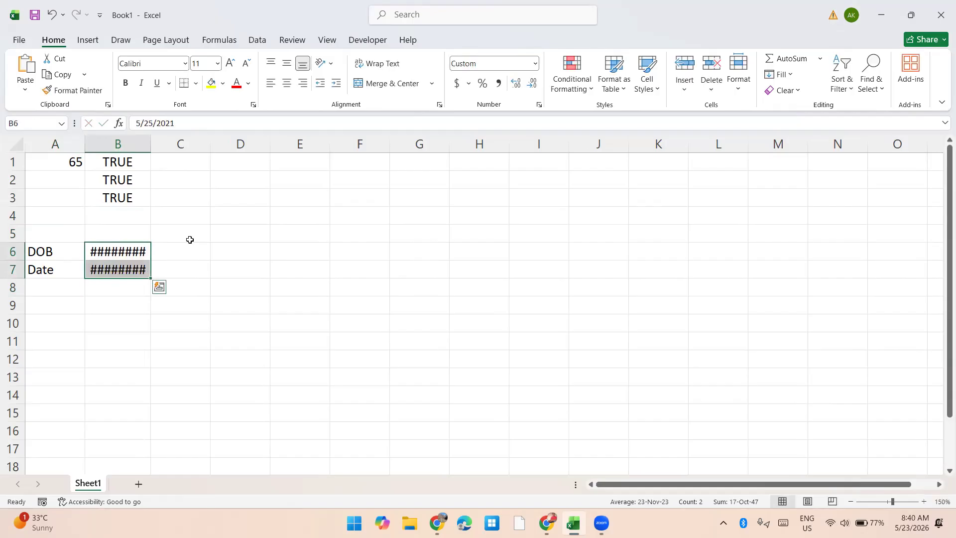
key("shift+Up")
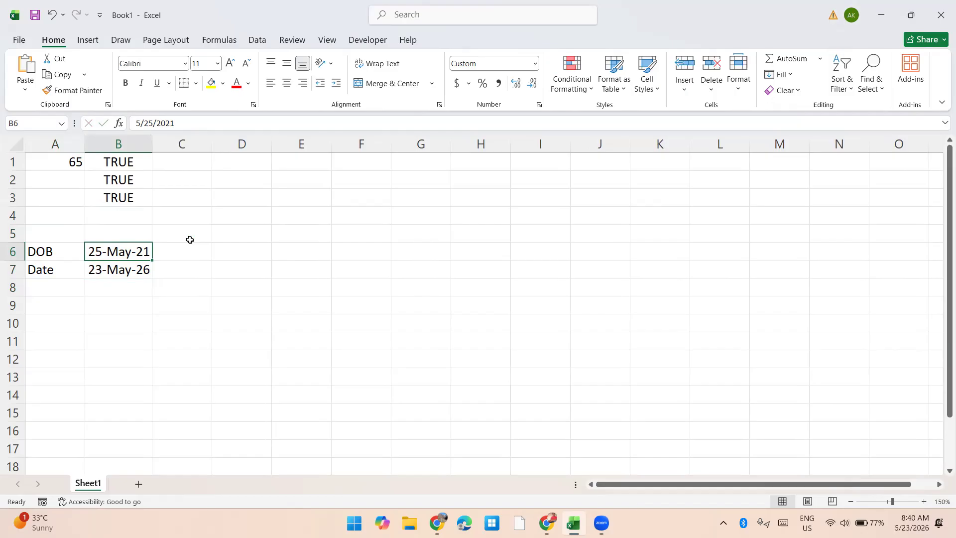
Step: Enter the label Remark in cell A8, below the Date label
key("Down")
key("Down")
key("Left")
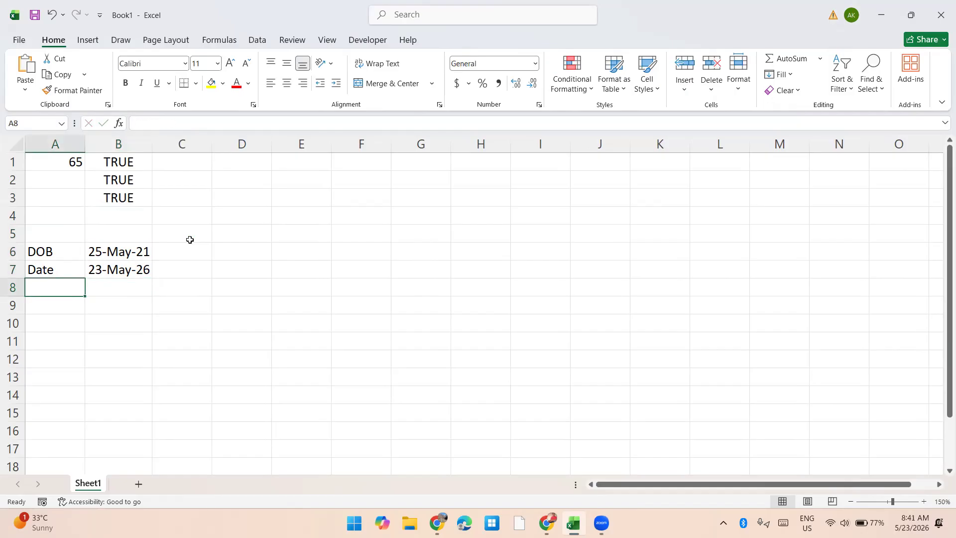
type("Remark")
key("Tab")
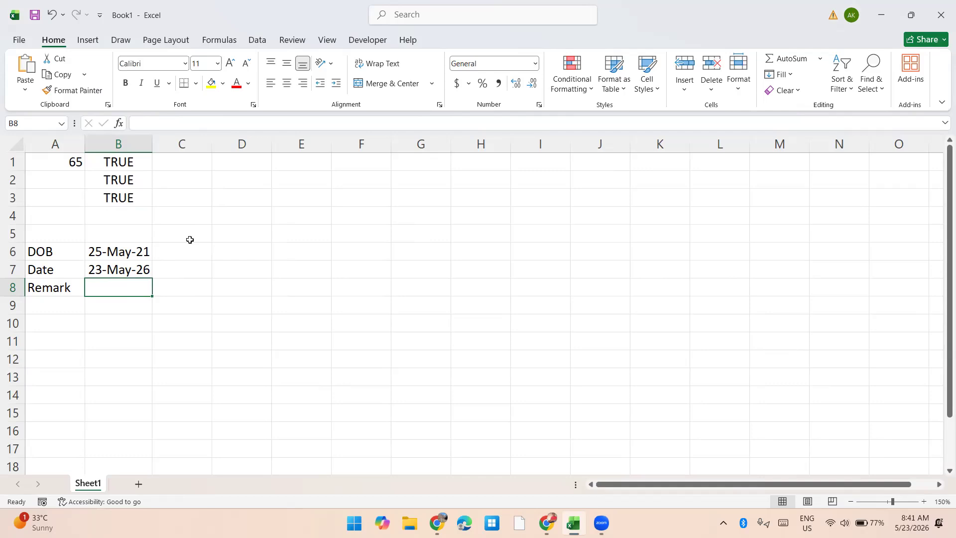
Step: Start an AND formula in cell B8 with the condition MONTH(B7)=MONTH(B6)
type("=")
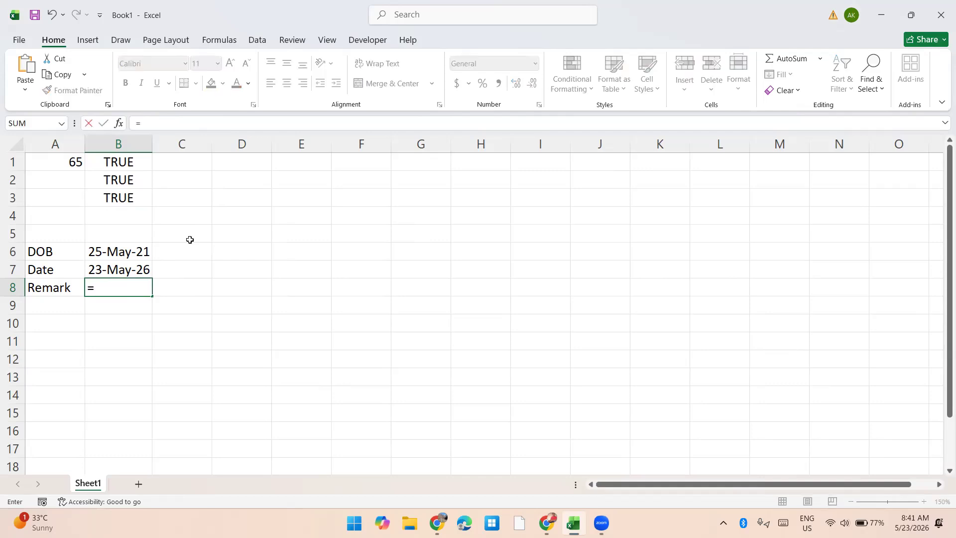
type("ma")
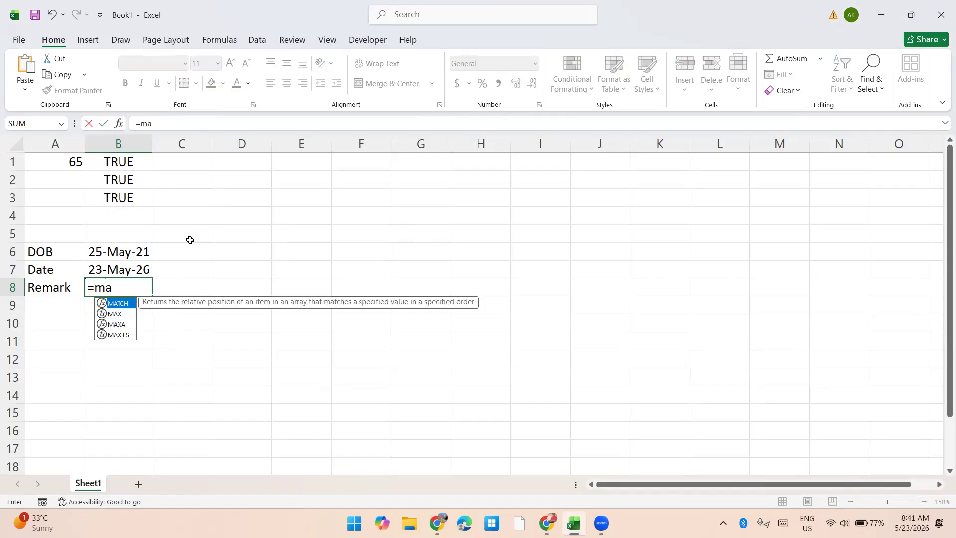
key("BackSpace")
key("BackSpace")
type("an")
key("Tab")
type("mont")
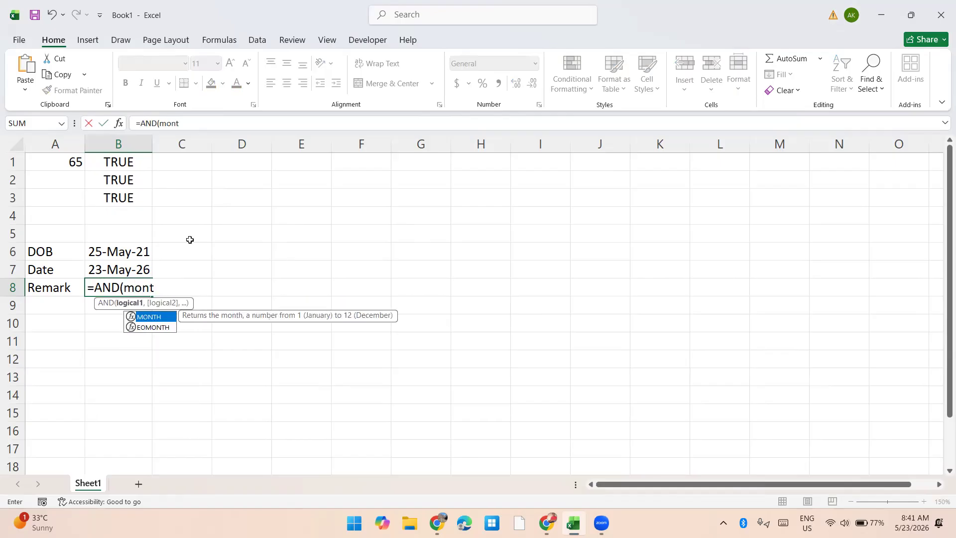
key("Tab")
key("Up")
type(")")
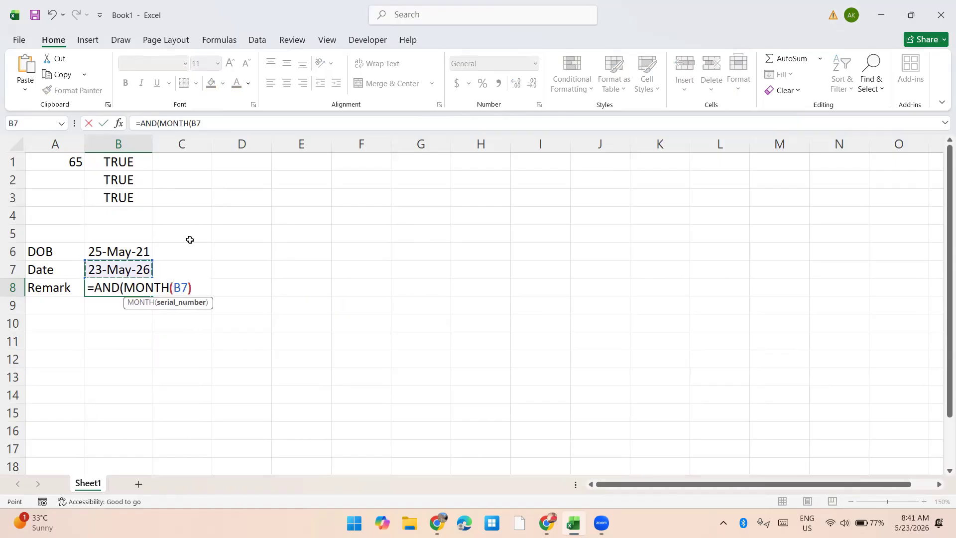
type("=month")
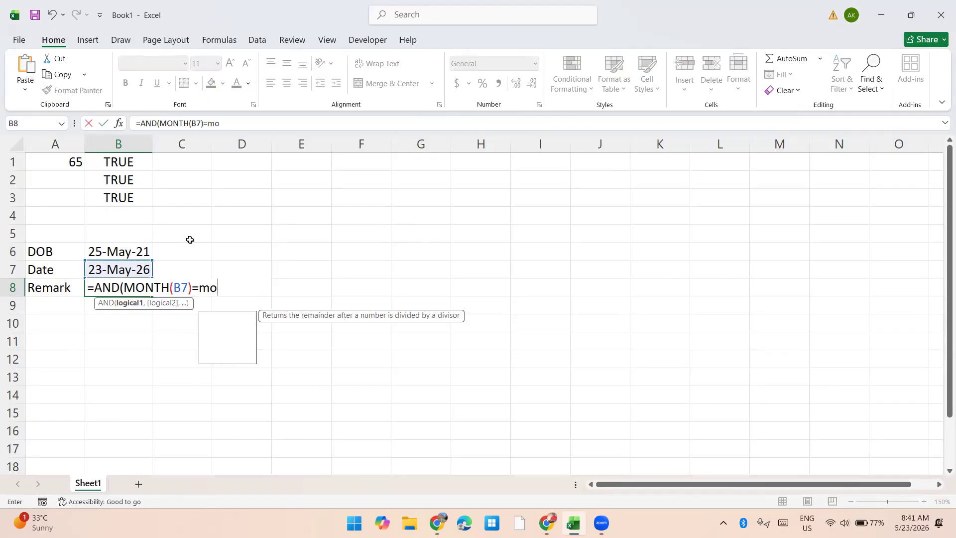
key("Tab")
key("Up")
key("Up")
type(")")
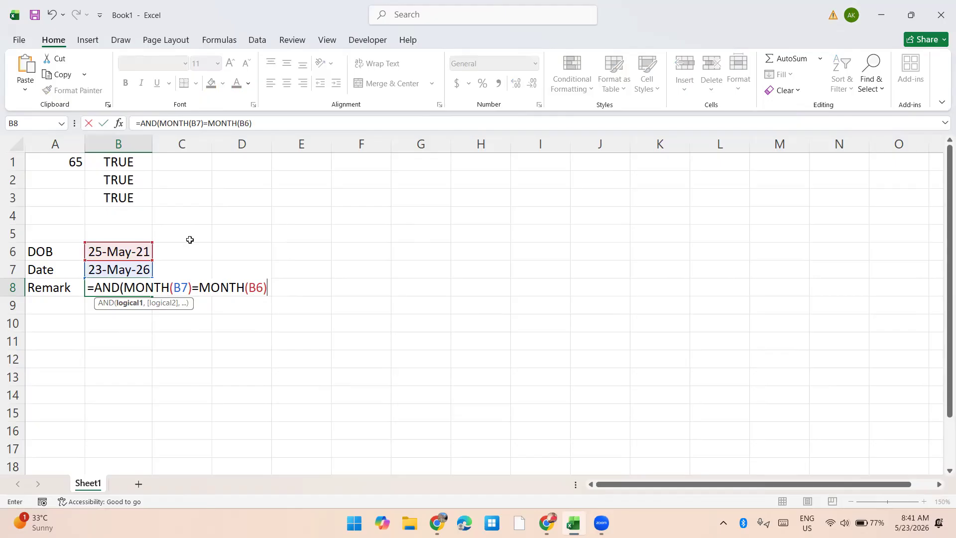
type(",day")
Step: Add the condition DAY(B7)=DAY(B6) and complete the AND formula in cell B8
key("Tab")
key("Up")
type(")=da")
key("Tab")
key("Up")
key("Up")
type(")")
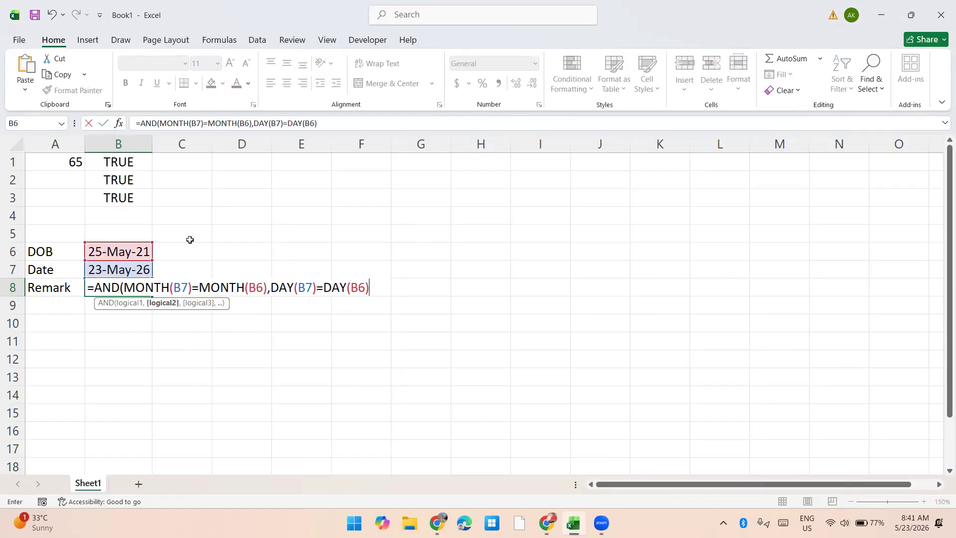
type(")")
key("Return")
key("Up")
key("Right")
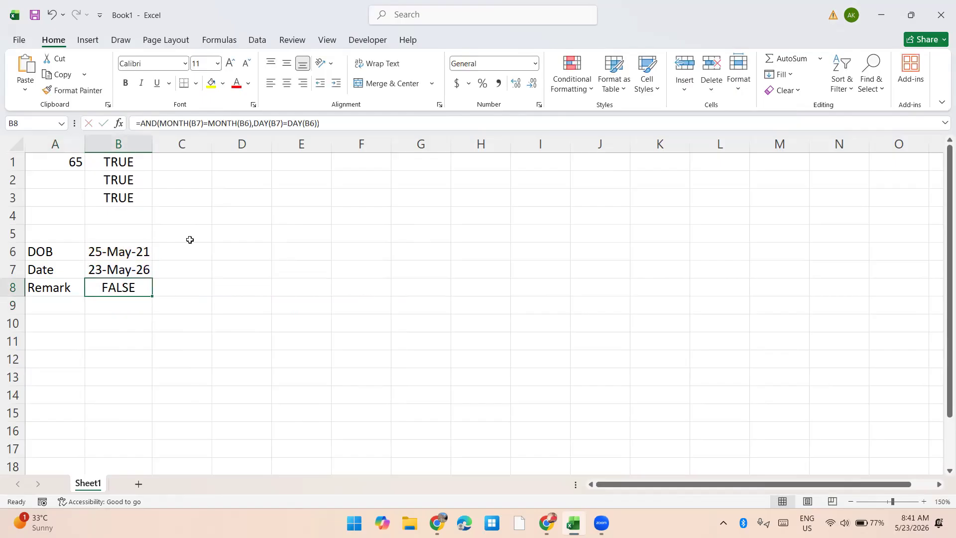
Step: Change the day of the date in cell B7 to 25
key("Up")
key("F2")
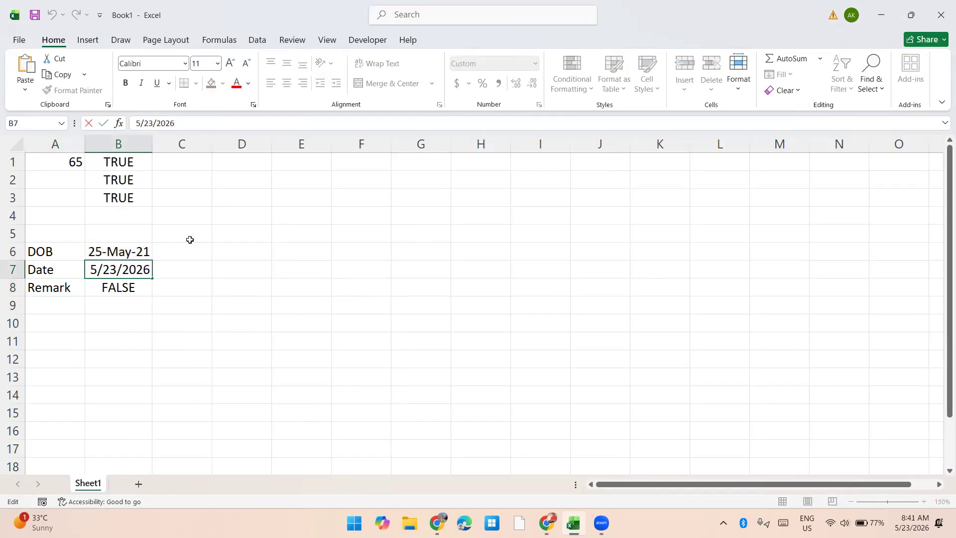
key("Right")
key("Right")
key("shift+Right")
type("5")
key("Return")
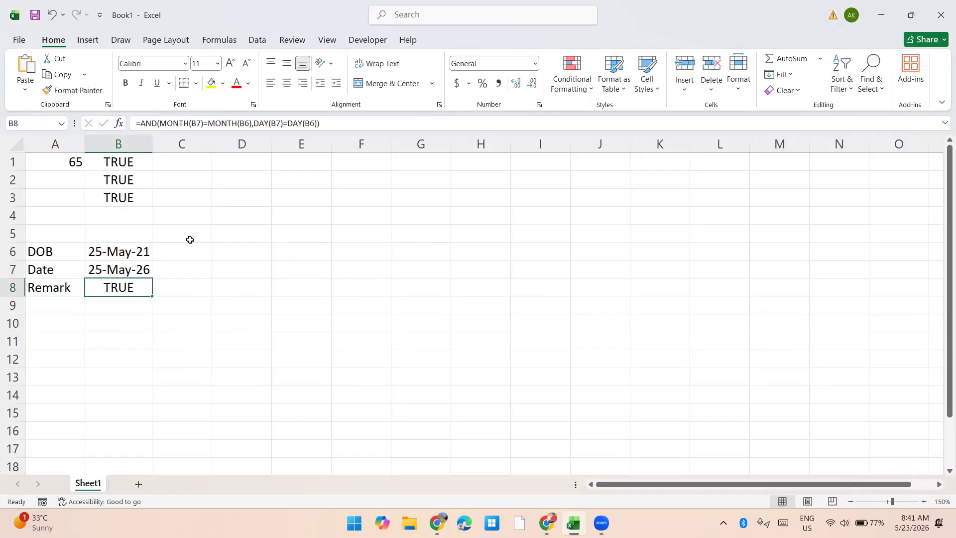
Step: Wrap the AND formula in cell B8 in an IF function so that it serves as the logical test
key("F2")
key("Home")
key("Right")
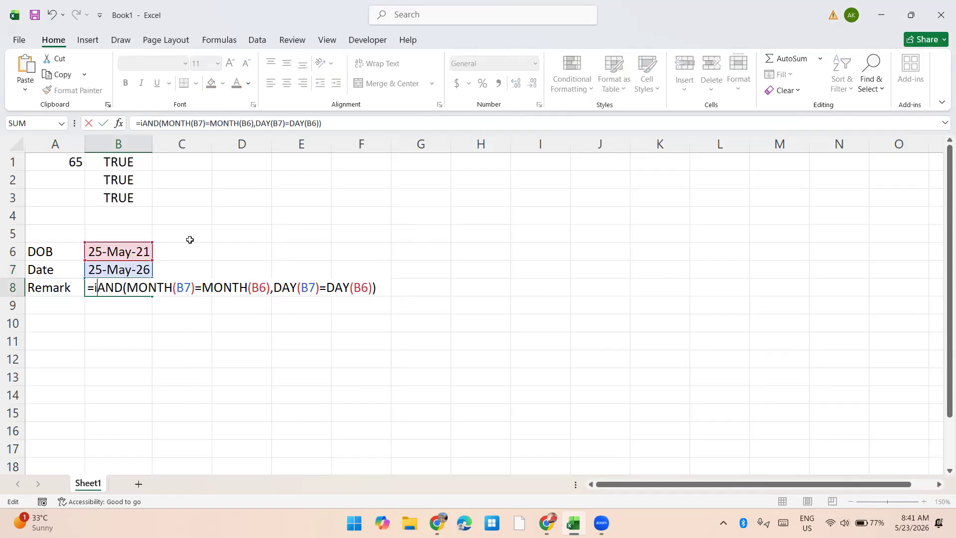
type("IF(")
key("Right")
key("Right")
key("Right")
key("Right")
key("Right")
key("Right")
key("Right")
key("Right")
key("Right")
key("Right")
key("Right")
key("Right")
key("Right")
key("Right")
key("Right")
key("Right")
key("Right")
key("Right")
key("Right")
key("Right")
key("Right")
key("Right")
Step: Complete the IF formula in B8 with "Today is Birthday" if true and "Today is not Birthday" if false
type(",\"Tday")
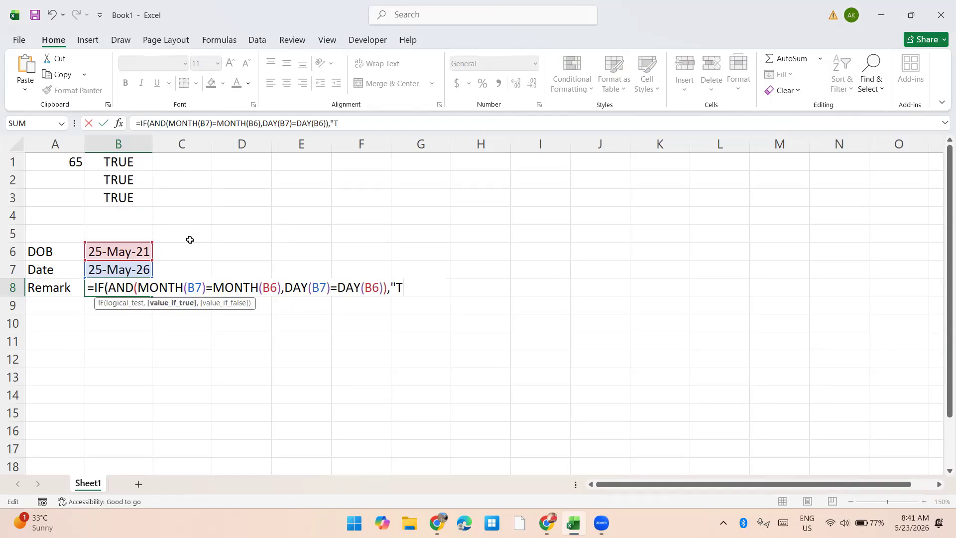
key("BackSpace")
key("BackSpace")
key("BackSpace")
type("oday is Birthday")
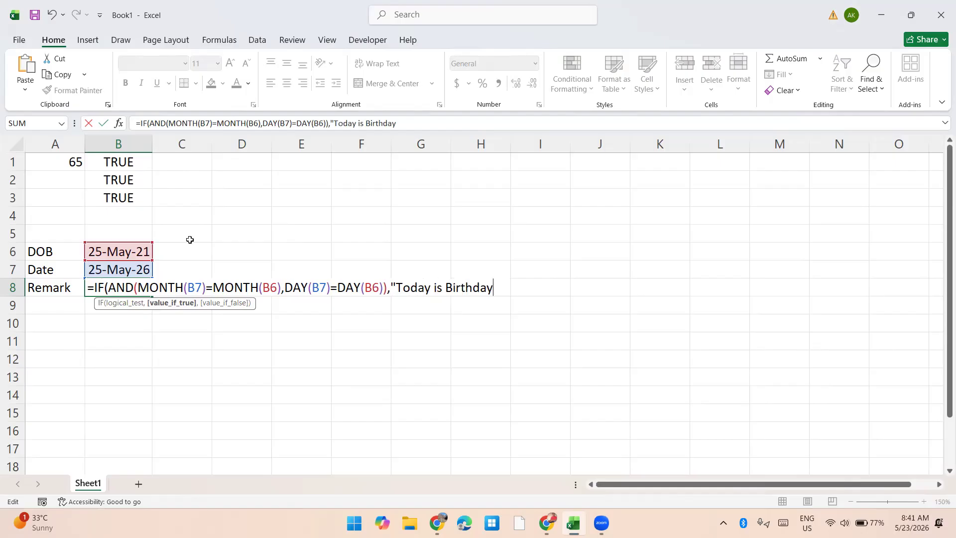
type("\",\"Today is ")
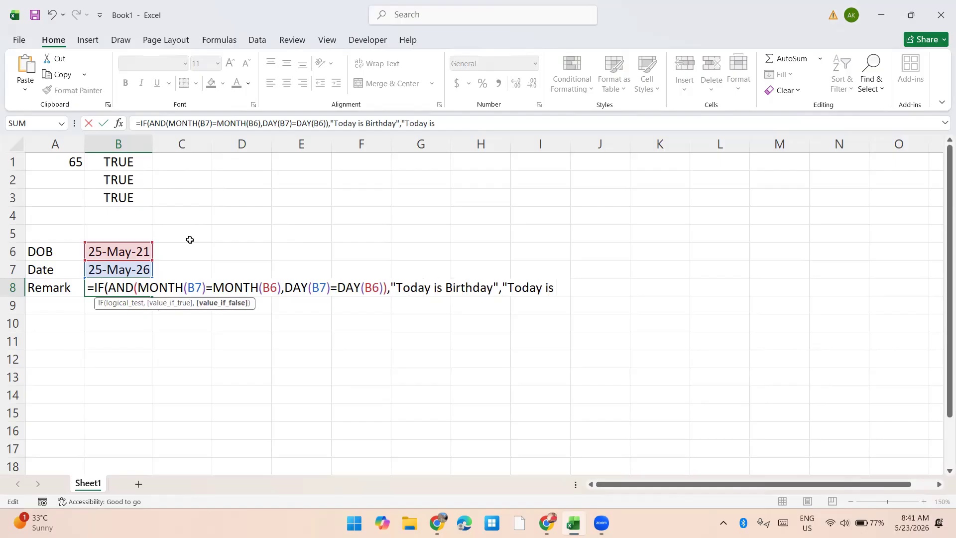
type("not Birthday\")")
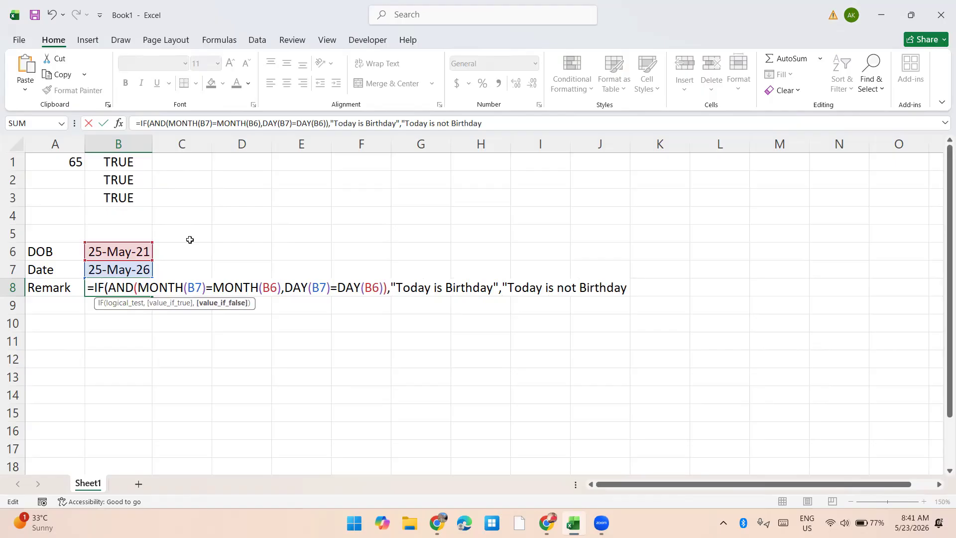
key("Return")
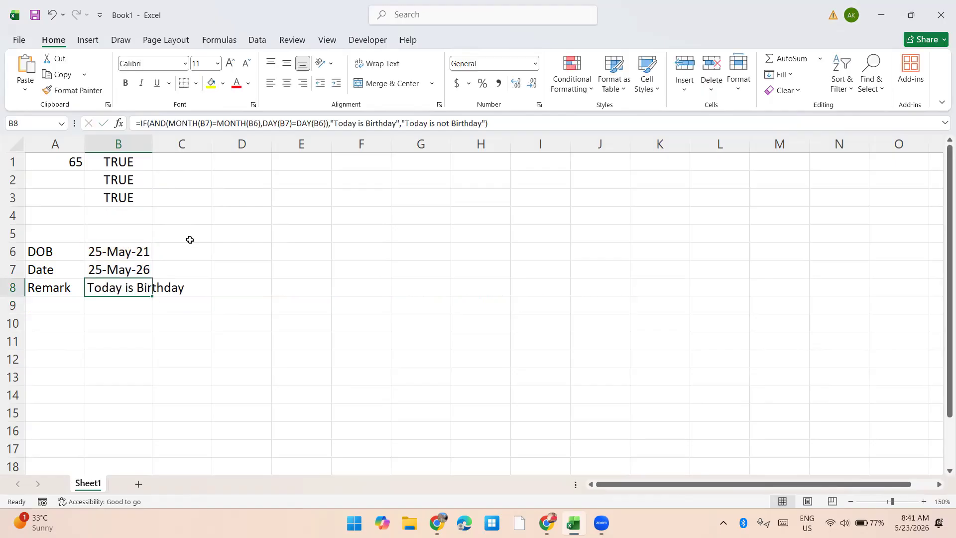
Step: Autofit column B to the remark text in B8
key("alt+h")
key("o")
key("i")
Step: Apply outside borders around the birthday table in A6:B8
key("Left")
key("ctrl+Up")
key("ctrl+shift+Right")
key("ctrl+shift+Down")
key("alt+h")
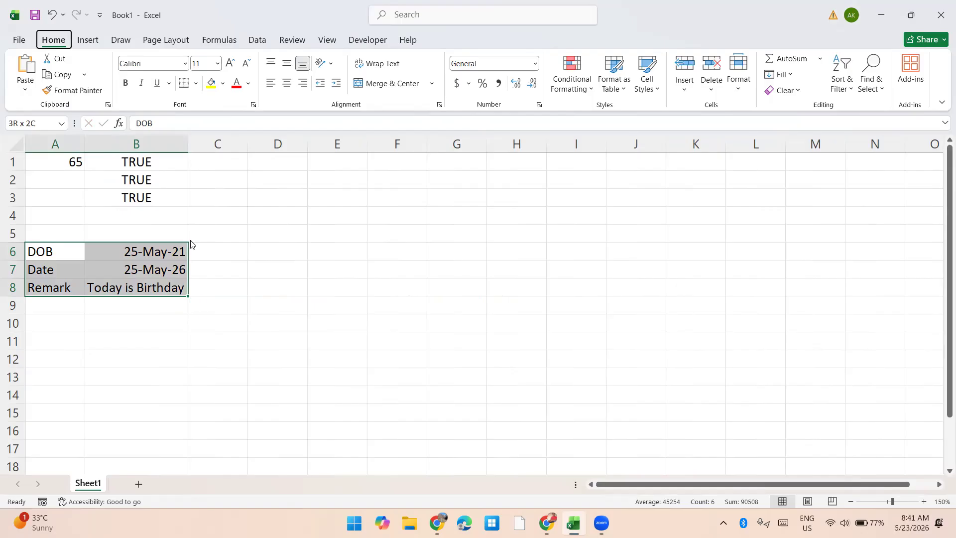
key("b")
key("s")
Step: Enter the label Date in cell D1
key("Right")
key("Right")
key("Right")
key("Right")
key("ctrl+Up")
key("Left")
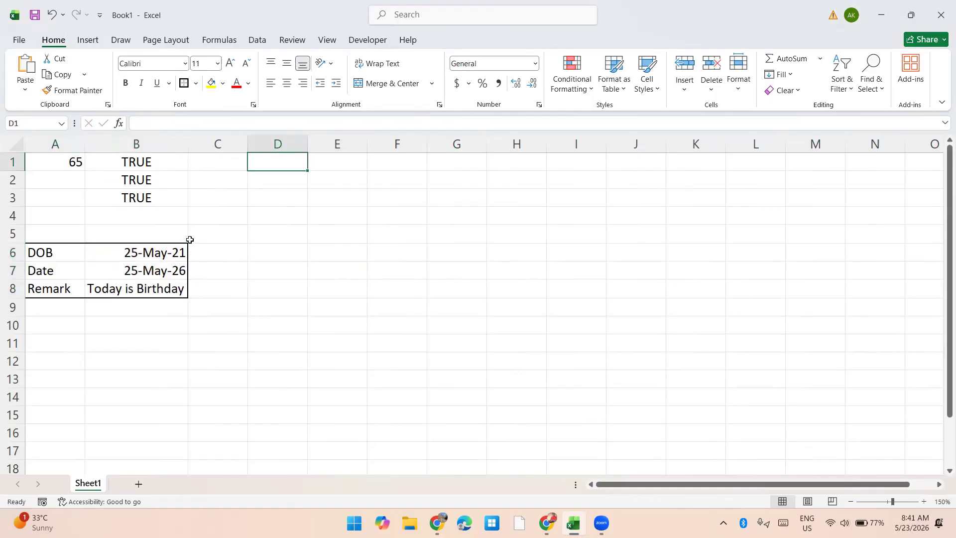
type("Date")
key("Return")
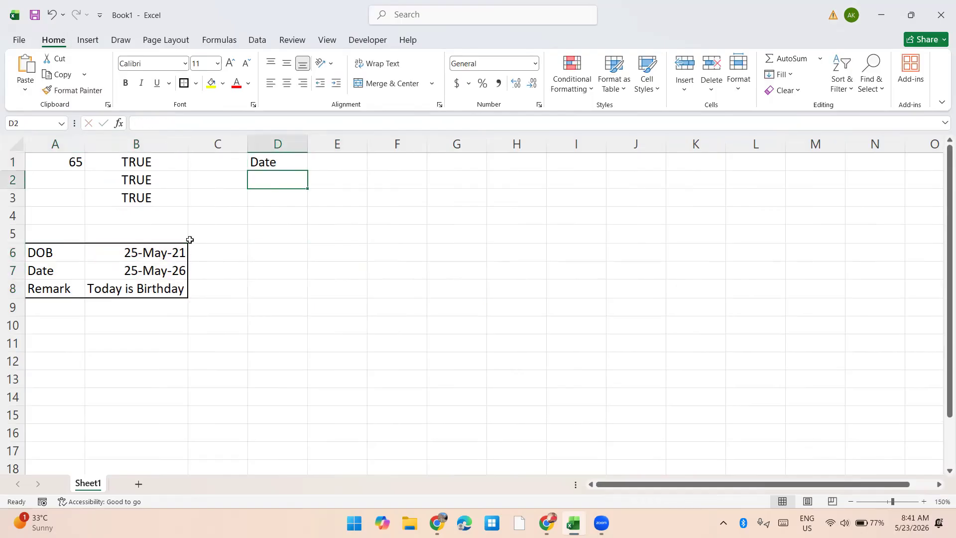
Step: Enter today's date in E1, formatted as day, abbreviated month and two-digit year, and autofit the column
key("Up")
key("Right")
key("ctrl+semicolon")
key("Return")
key("Up")
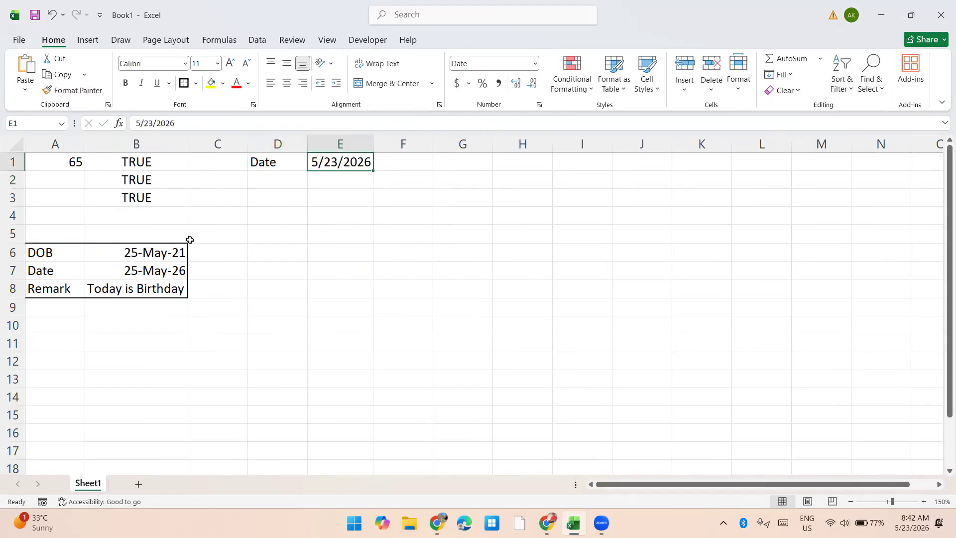
key("ctrl+shift+numbersign")
key("alt+h")
key("o")
key("i")
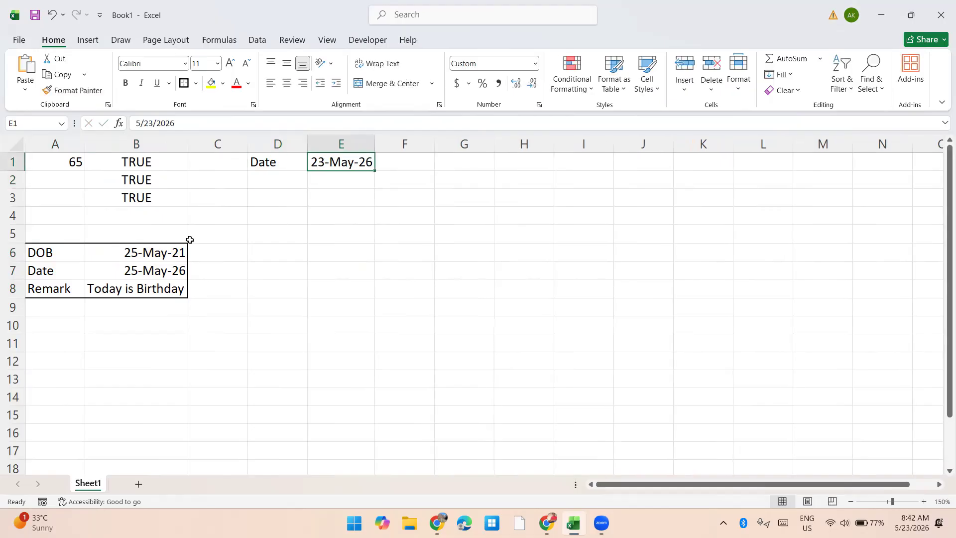
Step: Enter the label Quarter in cell D2
key("Down")
key("Left")
type("QUarter")
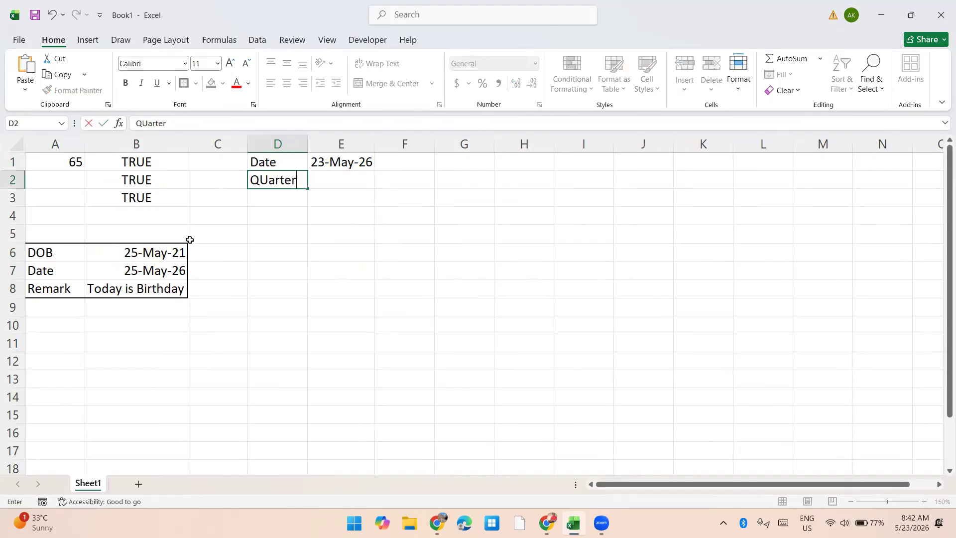
key("Return")
Step: Start an IF formula in E2 whose AND test is MONTH(E1)>=1 and MONTH(E1)<=3
key("Up")
key("Right")
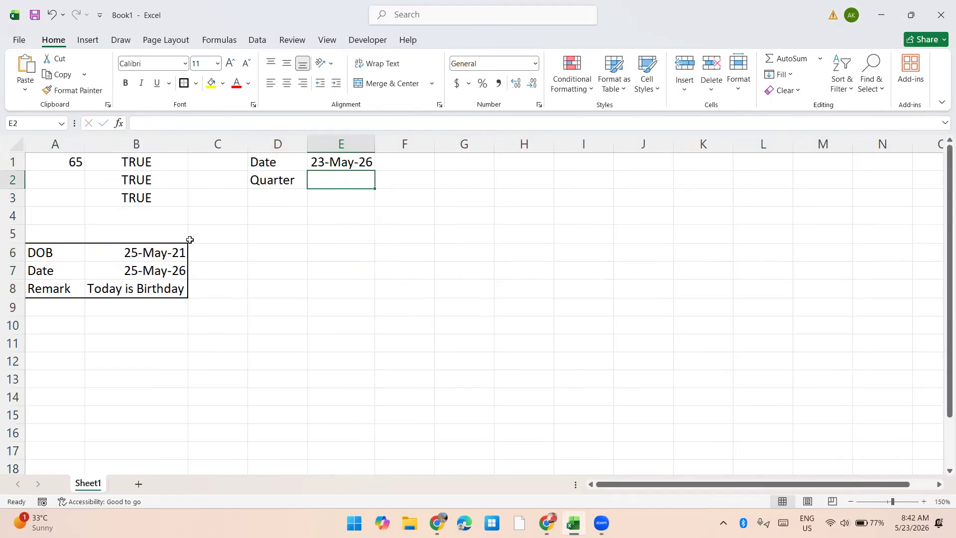
type("=IF(AND(month(")
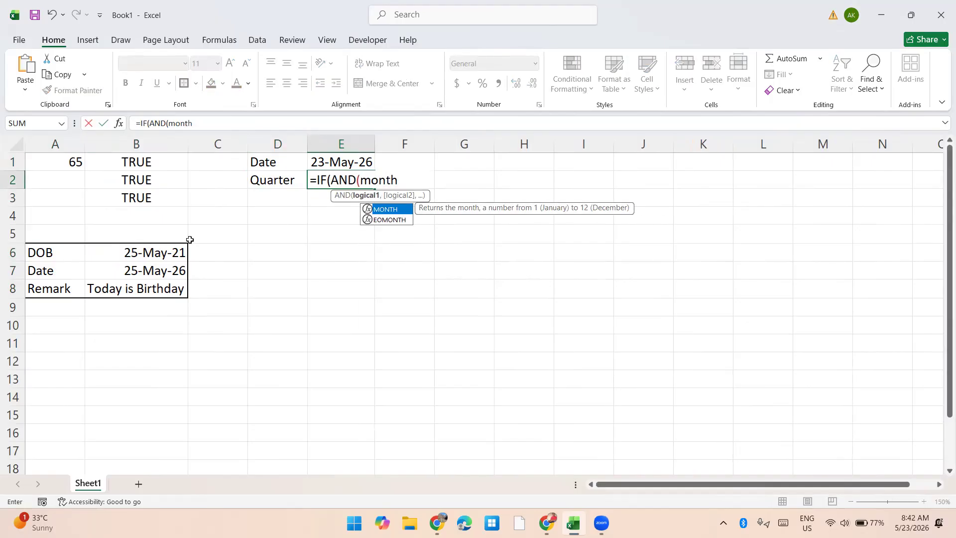
key("Up")
type(")>")
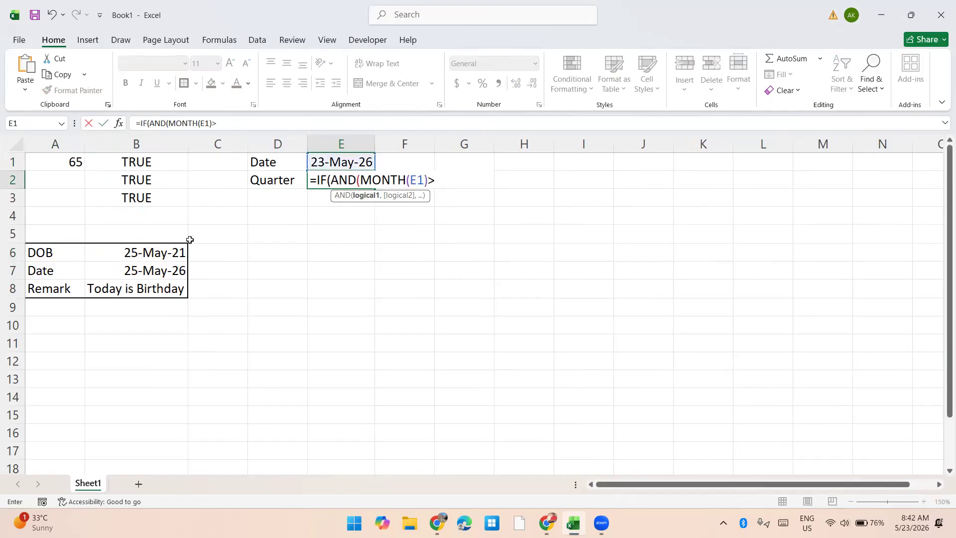
type("=1,month(")
key("Up")
type(")<=3")
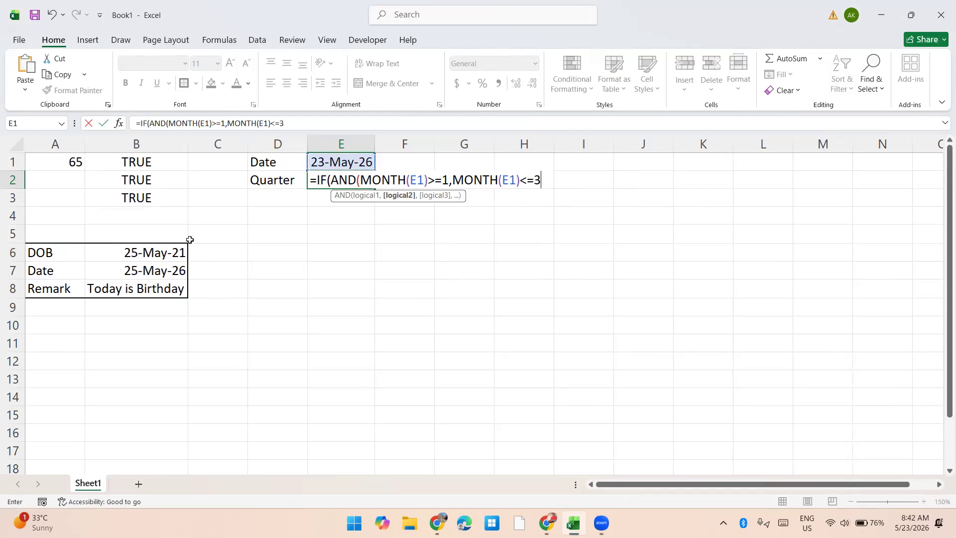
type(")")
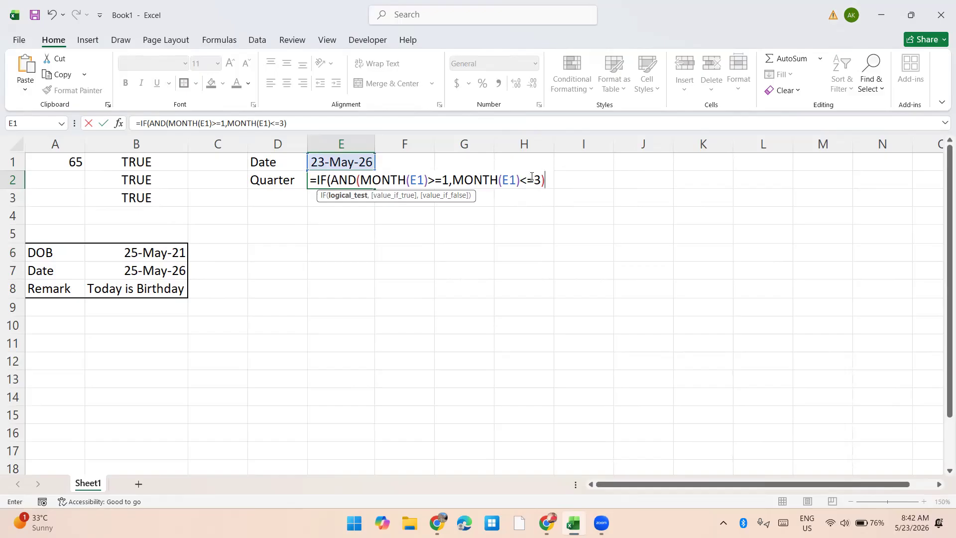
Step: Add "Qtr-1" as the true result of the first IF in E2 and begin its false argument
type(",\"Q")
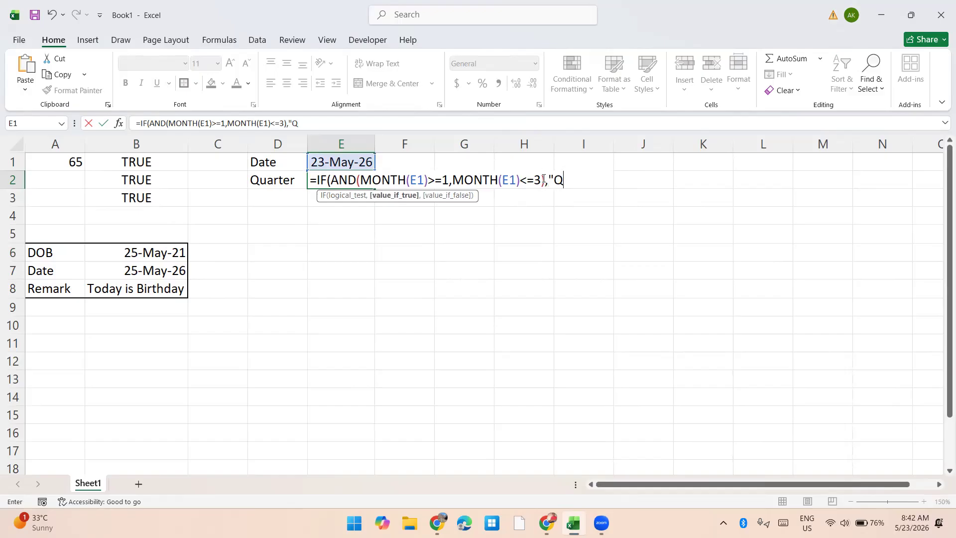
type("tr-1\",")
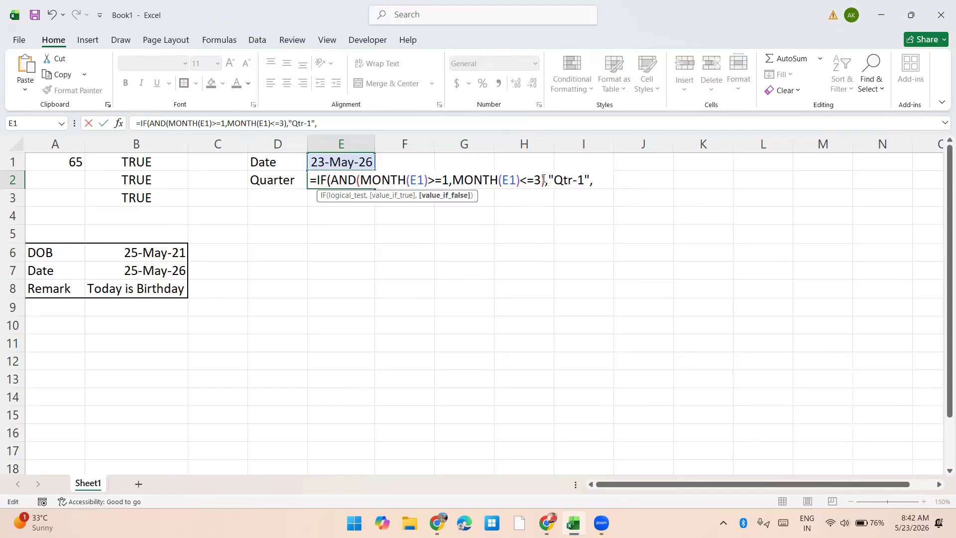
Step: Paste a copy of the IF(AND()) block as the false argument and set its lower month limit to 4
type("IF(AND(MONTH(E1)>=1,MONTH(E1)<=3),\"Qtr-1\",")
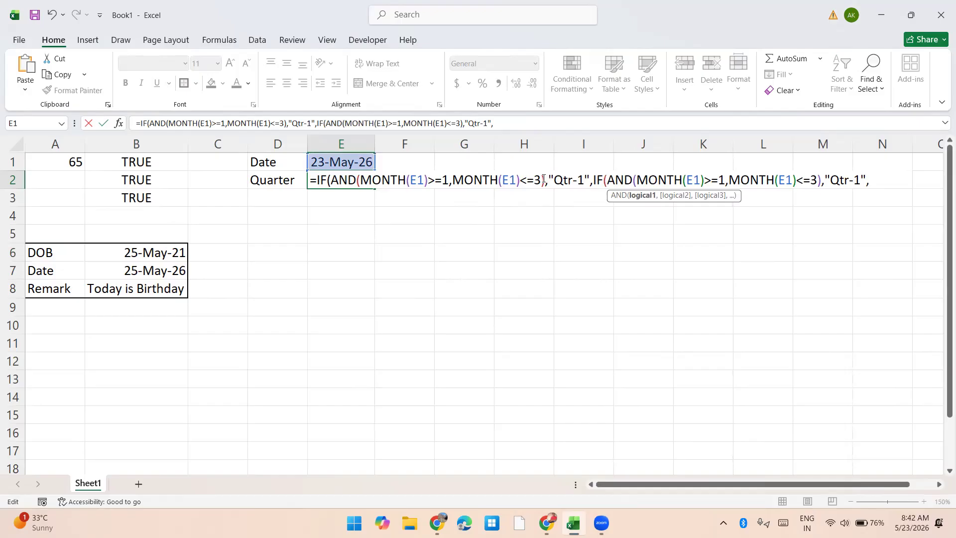
key("Right")
key("BackSpace")
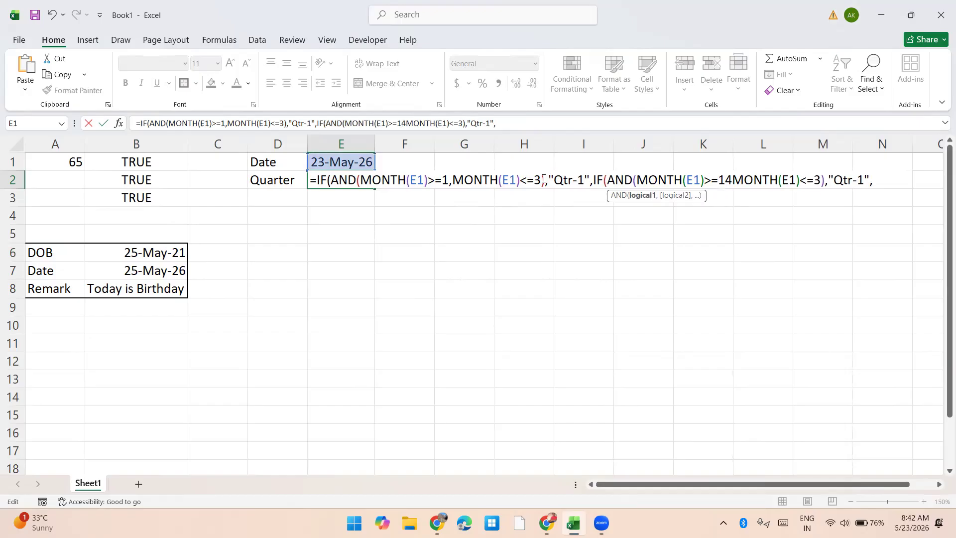
key("BackSpace")
type("4")
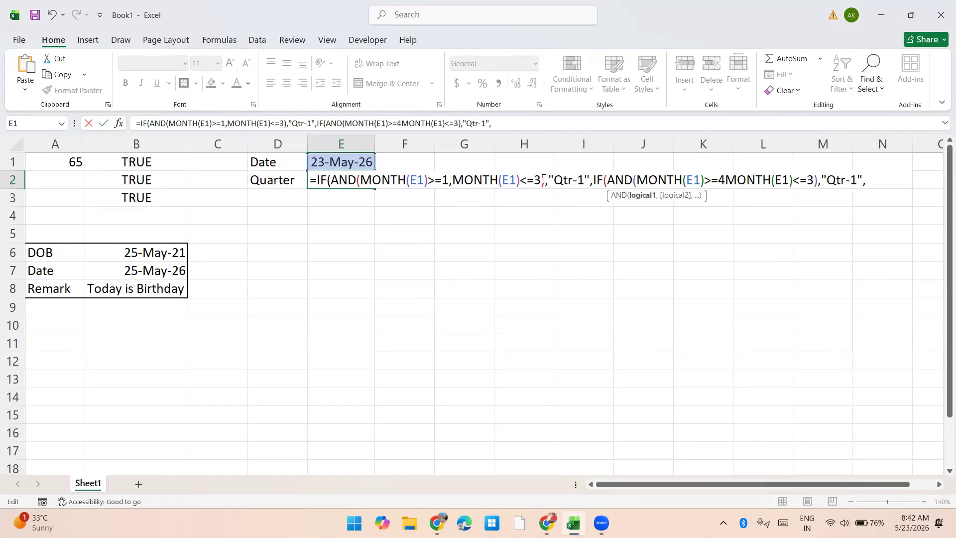
type(",")
Step: Set the upper month limit of the second IF block in E2 to 6, keeping AND's closing parenthesis
key("Right")
key("Right")
key("Right")
key("Right")
key("Right")
key("Right")
key("Right")
key("Right")
key("Right")
key("Right")
key("Right")
key("Right")
key("Right")
key("Right")
key("Right")
key("Left")
key("Left")
key("Delete")
type("6")
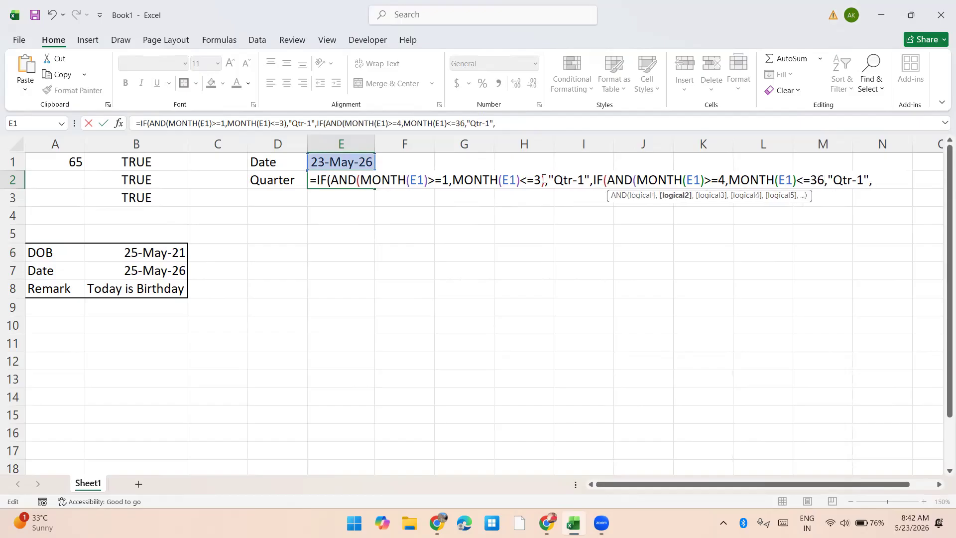
key("Right")
key("BackSpace")
key("BackSpace")
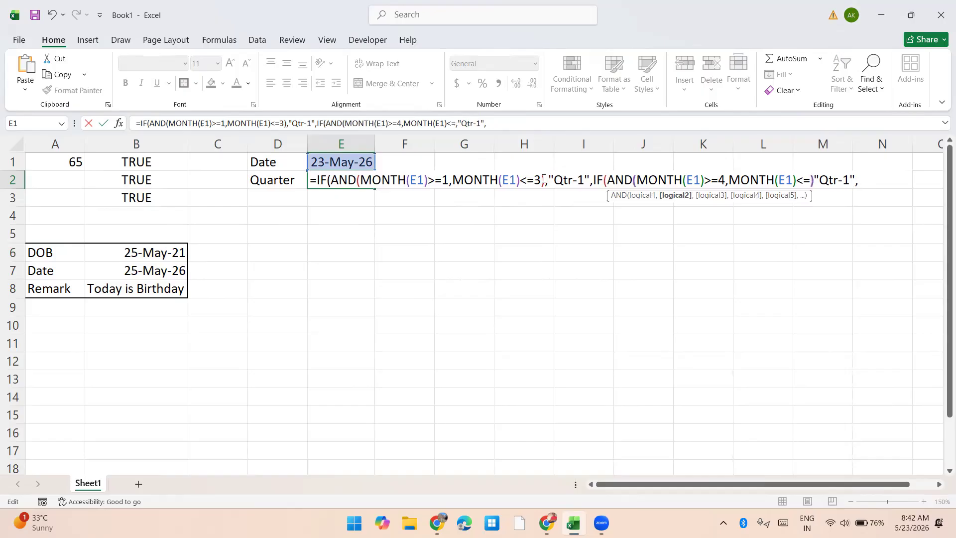
type(")")
key("Left")
type("6")
Step: Change the true result of the second IF block in E2 to "Qtr-2"
key("Right")
key("Right")
key("Right")
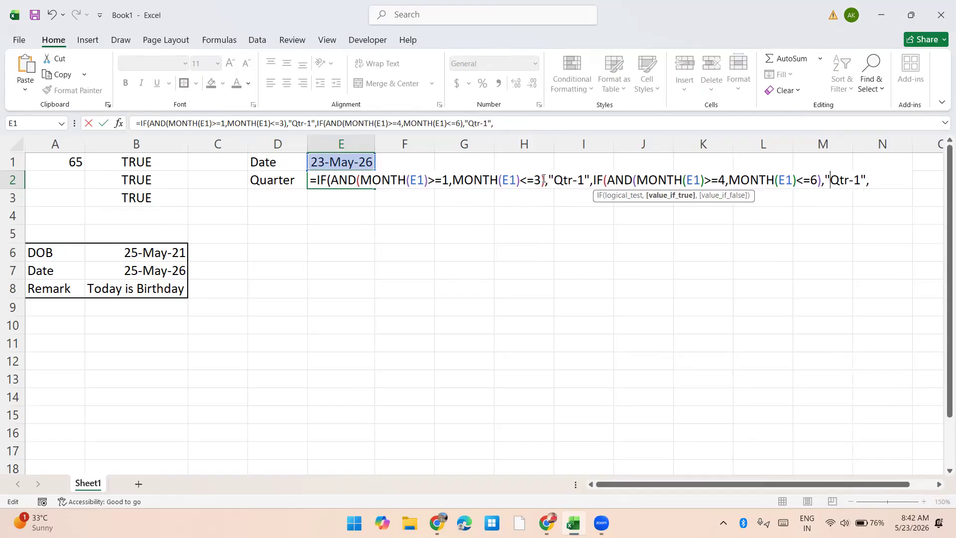
key("Right")
key("BackSpace")
type("2")
key("Right")
key("Right")
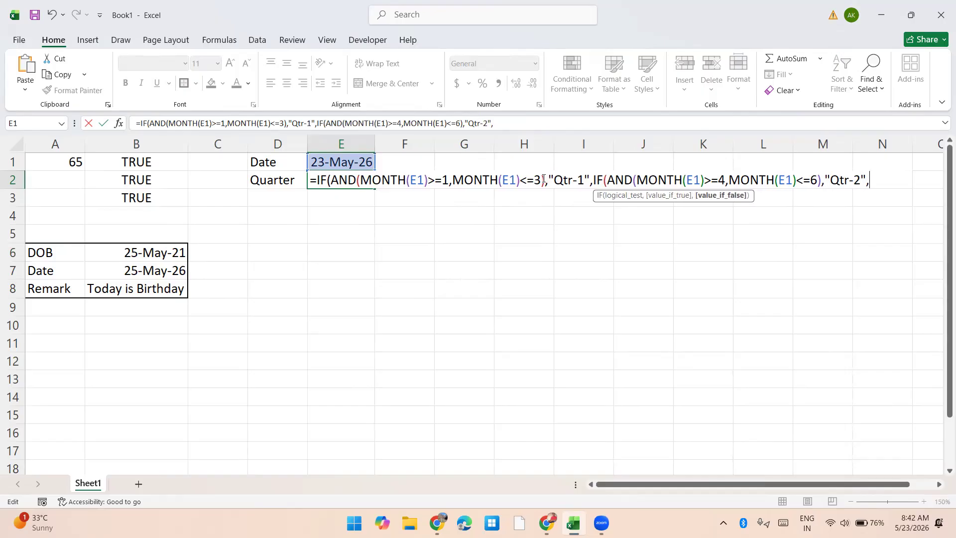
Step: Paste a third IF(AND()) block at the end of the E2 formula and set its lower month limit to 7
type("IF(AND(MONTH(E1)>=1,MONTH(E1)<=3),\"Qtr-1\",")
key("Left")
key("Left")
key("Left")
key("Left")
key("Left")
key("Left")
key("Left")
key("Left")
key("Left")
key("Left")
key("Left")
key("Left")
key("Left")
key("Left")
key("Left")
key("Left")
key("Left")
key("Left")
key("Left")
key("Left")
key("Right")
key("shift+Right")
type("7")
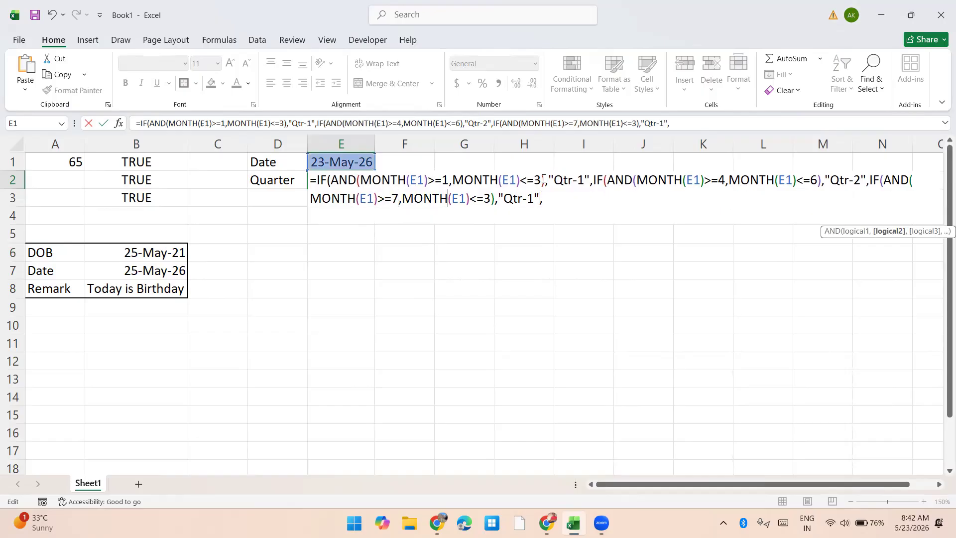
Step: Set the upper month limit of the third IF block in E2 to 9
key("Right")
key("Right")
key("Right")
key("Right")
key("Right")
key("Right")
key("Right")
key("Right")
key("Right")
key("Right")
key("Right")
key("Right")
Step: Change the true result of the third IF block in E2 to "Qtr-3"
key("Right")
key("BackSpace")
type("9")
Step: Add "Qtr-4" as the final false result and close all three nested IFs to complete the E2 formula
key("Right")
key("Right")
key("Right")
key("Right")
key("Right")
key("Right")
key("Right")
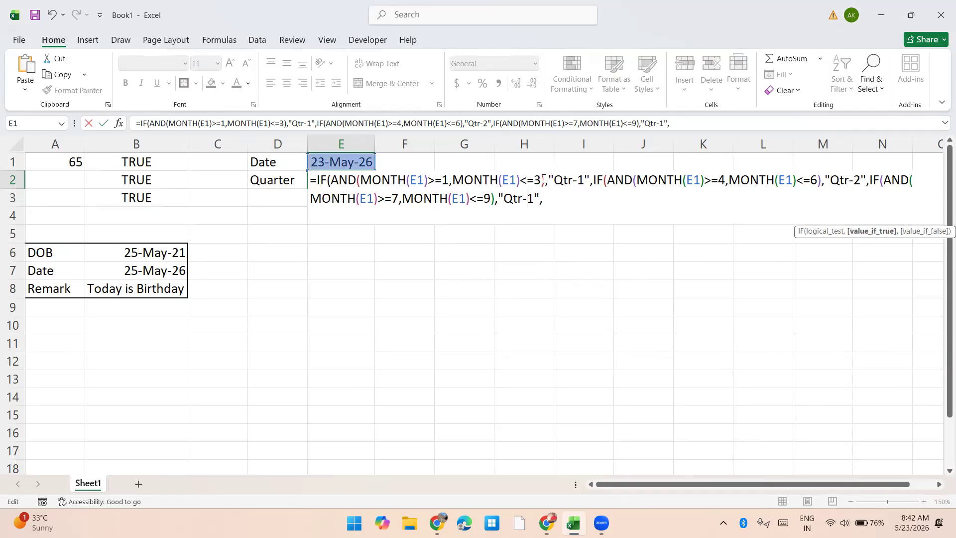
key("Delete")
type("3")
key("Right")
key("Right")
type("\"Qtr")
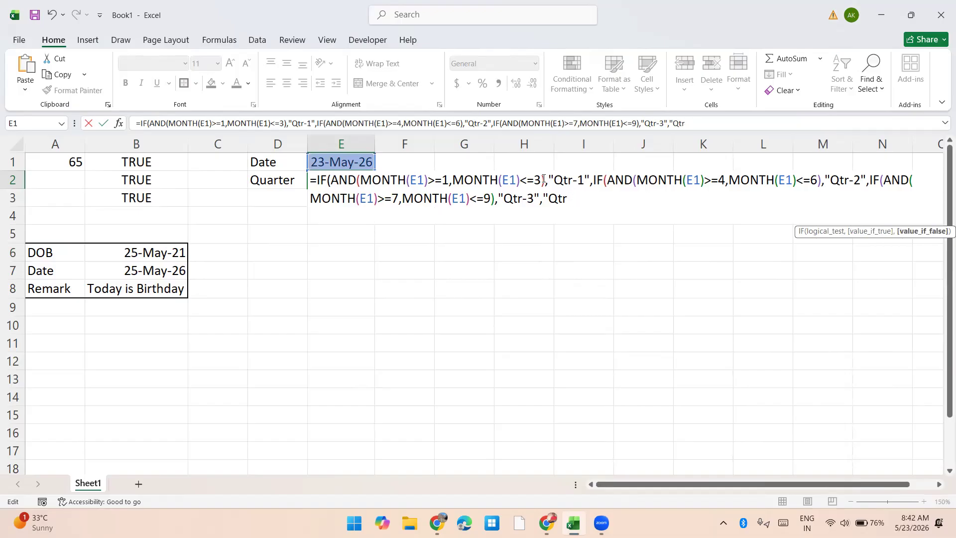
type("-4\")))")
key("Return")
key("Up")
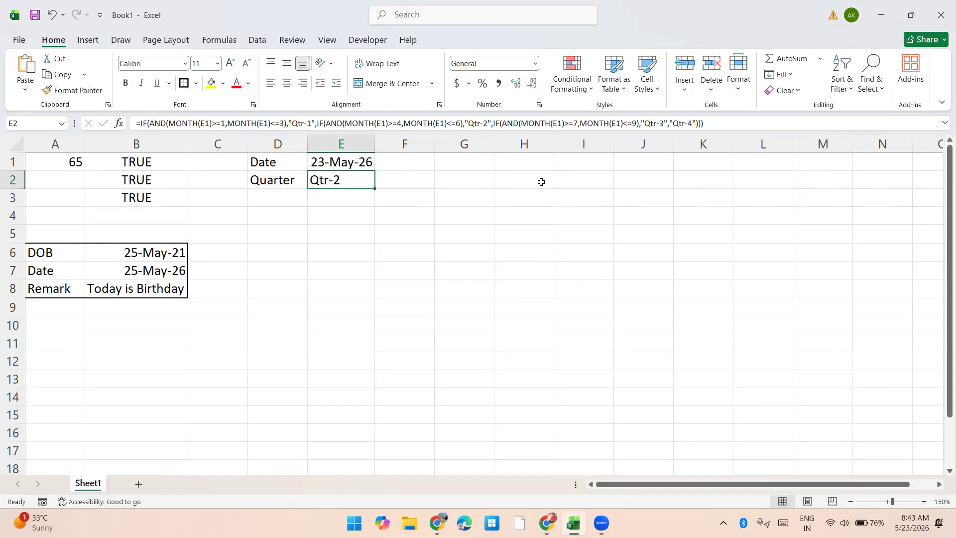
key("Up")
key("F2")
key("Escape")
key("Down")
key("Down")
key("Down")
key("Down")
key("Down")
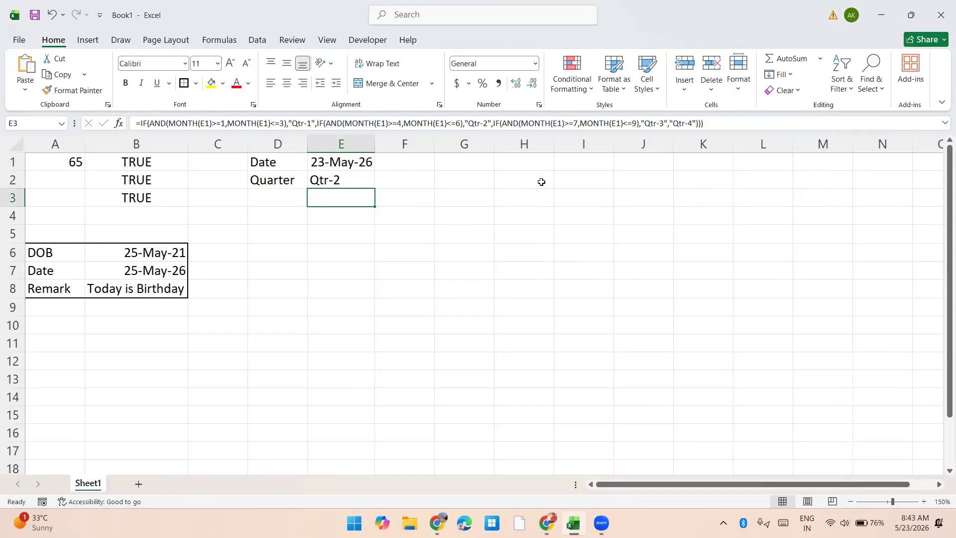
key("Up")
key("Up")
key("Up")
key("Up")
key("Right")
key("Right")
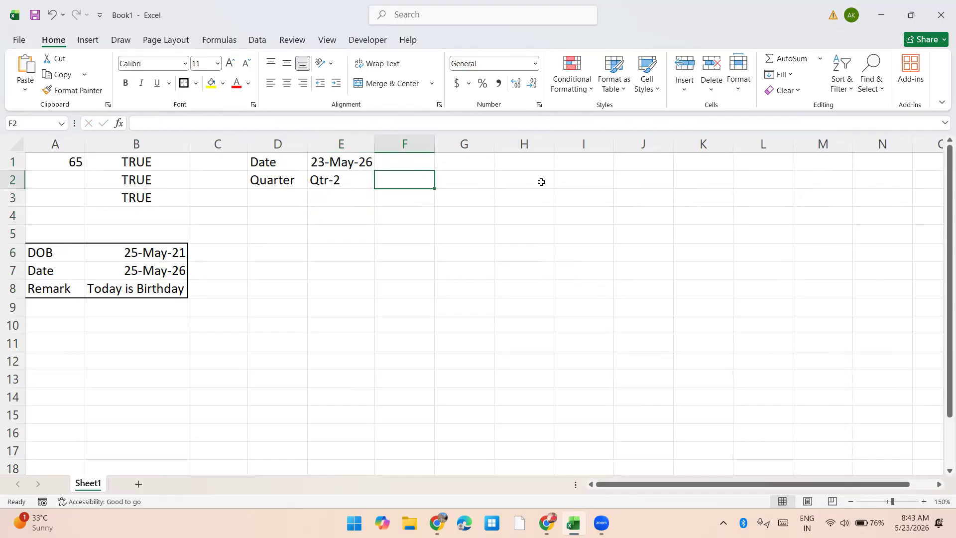
key("Up")
key("Down")
key("Down")
key("Down")
key("Down")
key("Left")
key("Left")
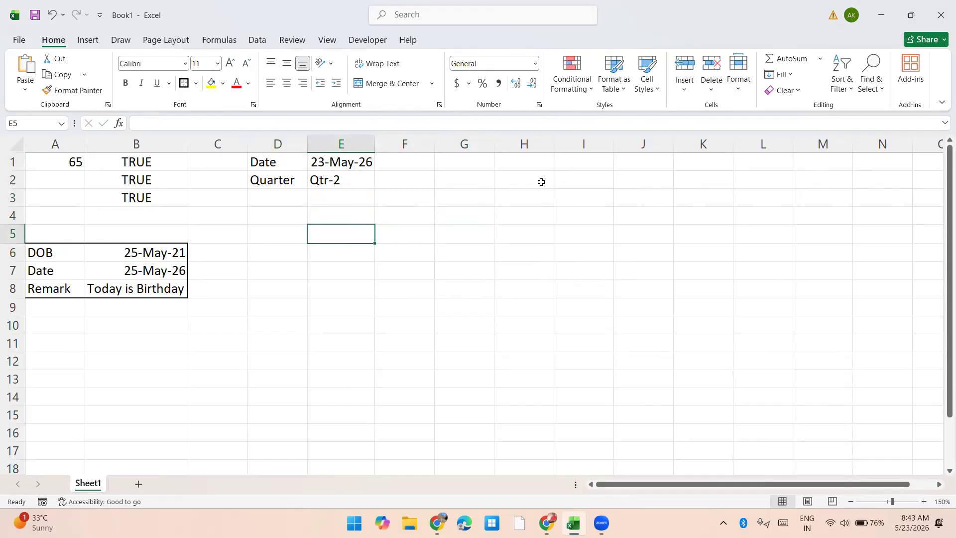
Step: Enter the column headers Date, Gender and Sales in D5:F5
key("Left")
type("Date")
key("Tab")
type("Gender")
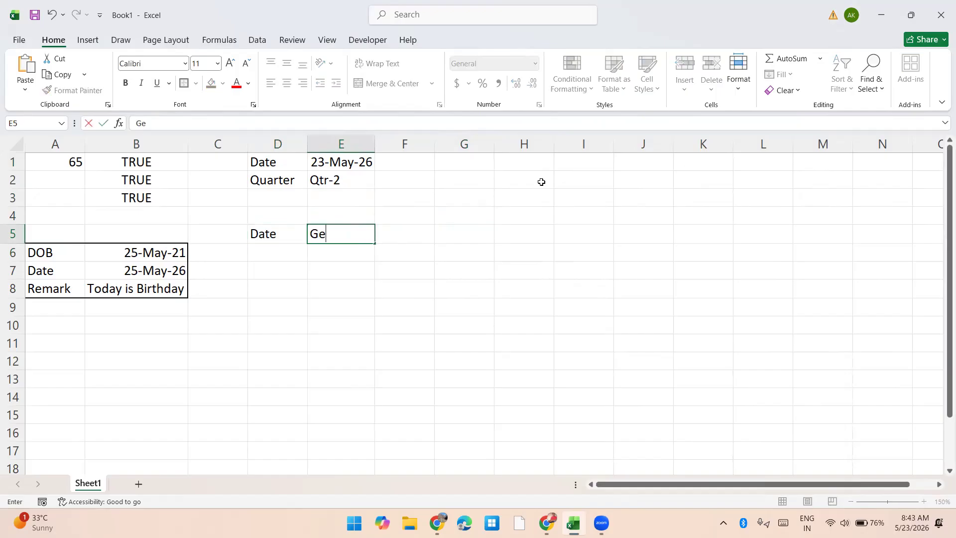
key("Tab")
type("Sales")
key("Return")
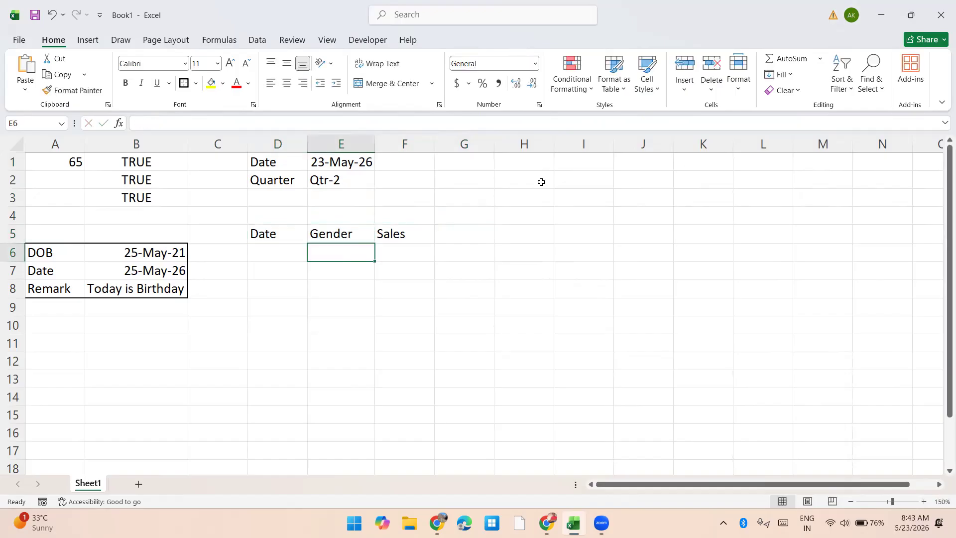
Step: Enter =RANDBETWEEN("6-1-2025","8-31-2025") in D6 to generate a random date number
key("Left")
type("=rand")
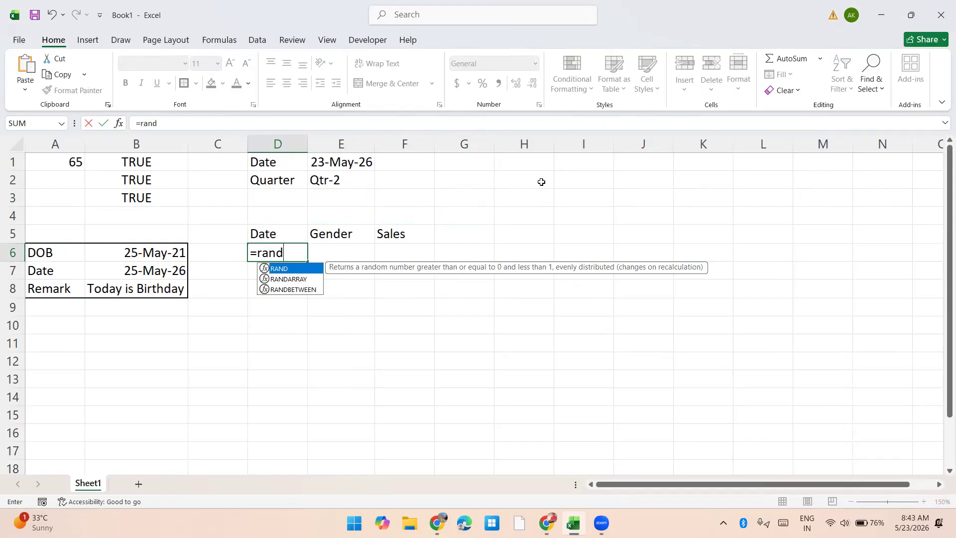
key("Down")
key("Down")
key("Tab")
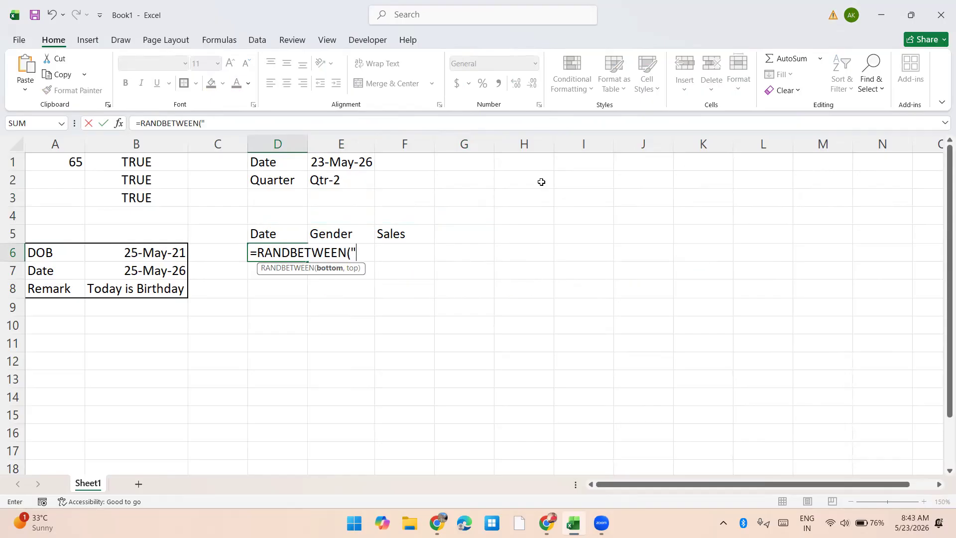
type("\"\"6-1-2025\",\"8-31-2025Date")
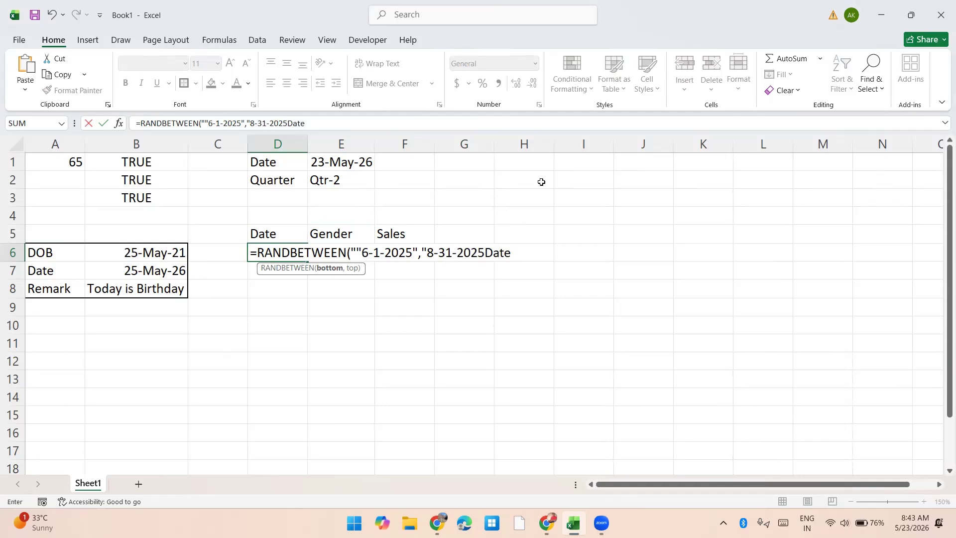
key("BackSpace")
key("BackSpace")
key("BackSpace")
key("BackSpace")
type("\")")
key("Return")
key("Return")
key("BackSpace")
key("Return")
key("Up")
Step: Format D6 and the cells below it as dates and fill the random date formula down through D37
key("shift+Down")
key("shift+Down")
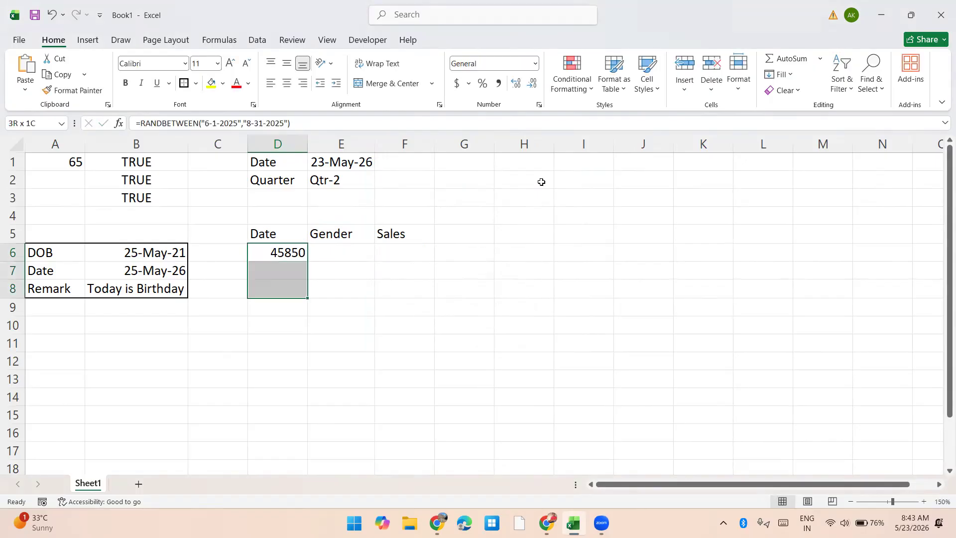
key("shift+Down")
key("shift+Down")
key("shift+Down")
key("shift+Down")
key("shift+Down")
key("shift+Down")
key("shift+Down")
key("shift+Down")
key("shift+Down")
key("shift+Down")
key("shift+Down")
key("shift+Down")
key("shift+Down")
key("shift+Down")
key("shift+Down")
key("shift+Down")
key("shift+Down")
key("shift+Down")
key("shift+Down")
key("shift+Down")
key("ctrl+shift+3")
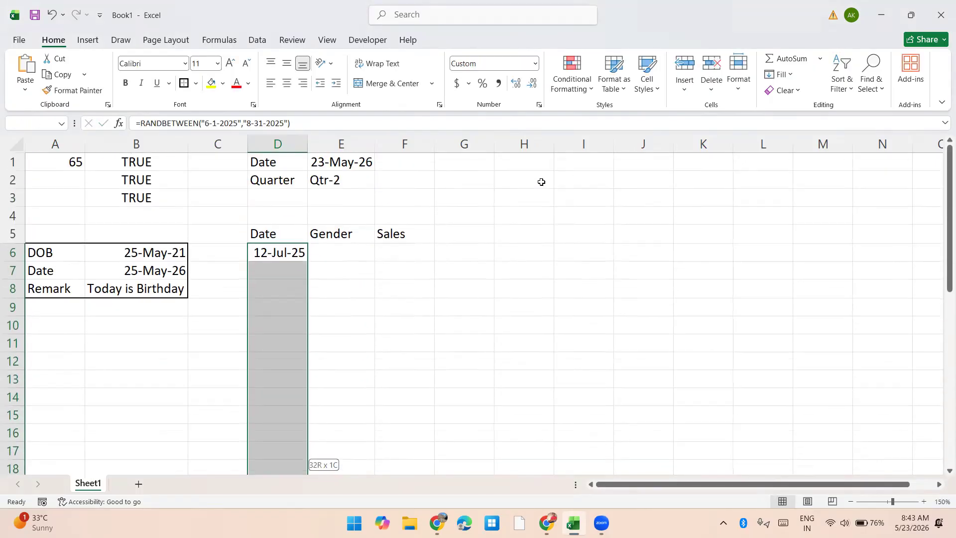
key("ctrl+d")
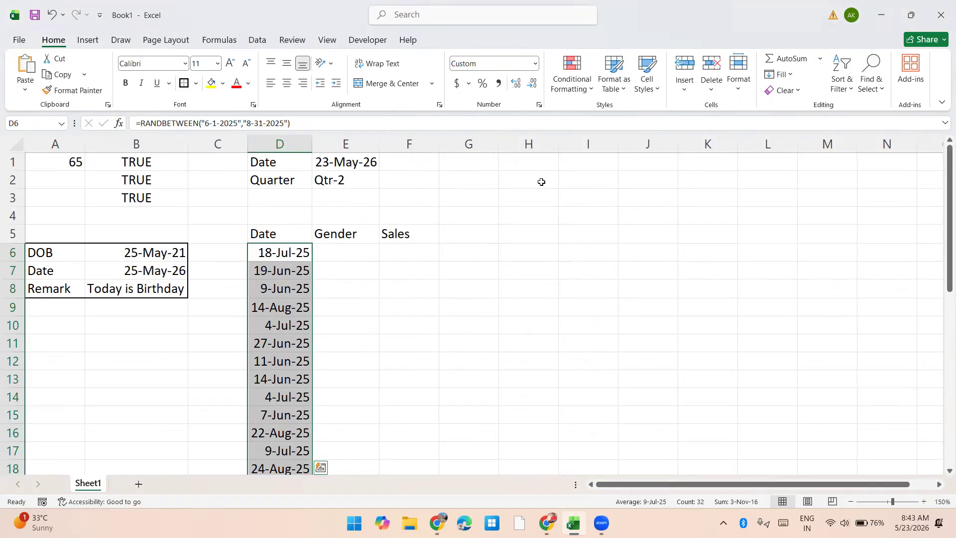
Step: Copy the random date formulas and paste them further down column D to extend the list to row 462
key("ctrl+c")
key("ctrl+Down")
key("shift+Down")
key("shift+Down")
key("shift+Down")
key("shift+Down")
key("shift+Down")
key("shift+Down")
key("shift+Down")
key("shift+Down")
key("shift+Down")
key("shift+Down")
key("shift+Down")
key("shift+Down")
key("shift+Down")
key("shift+Down")
key("shift+Down")
key("shift+Down")
key("shift+Down")
key("shift+Down")
key("shift+Down")
key("shift+Down")
key("shift+Down")
key("shift+Down")
key("shift+Down")
key("shift+Down")
key("shift+Down")
key("shift+Down")
key("shift+Down")
key("shift+Down")
key("shift+Down")
key("shift+Down")
key("shift+Down")
key("shift+Down")
key("shift+Down")
key("shift+Down")
key("shift+Down")
key("shift+Down")
key("shift+Down")
key("shift+Down")
key("shift+Down")
key("shift+Down")
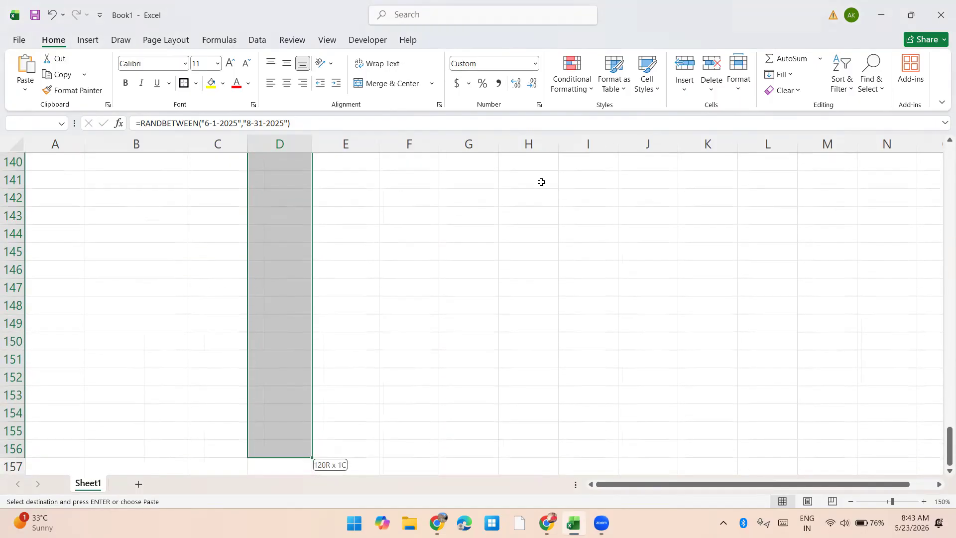
key("Return")
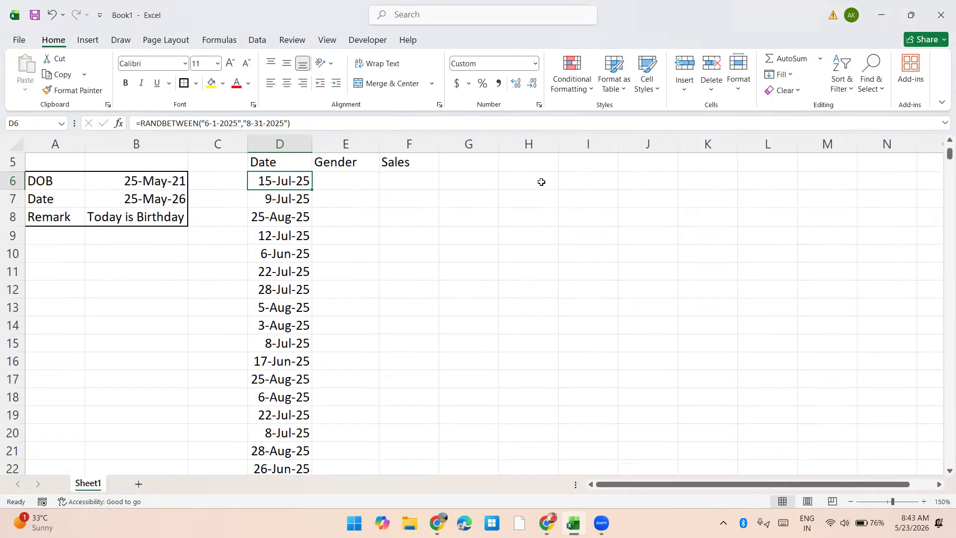
Step: Replace the random date formulas in the Date column with their static values
key("ctrl+shift+Down")
key("ctrl+c")
key("ctrl+alt+v")
key("v")
key("Return")
Step: Write a CHOOSE formula in E6 with F7 as the index and the choices "Male", "Female" and "Kids"
key("Right")
key("Up")
key("Down")
key("Escape")
type("=cho")
key("Tab")
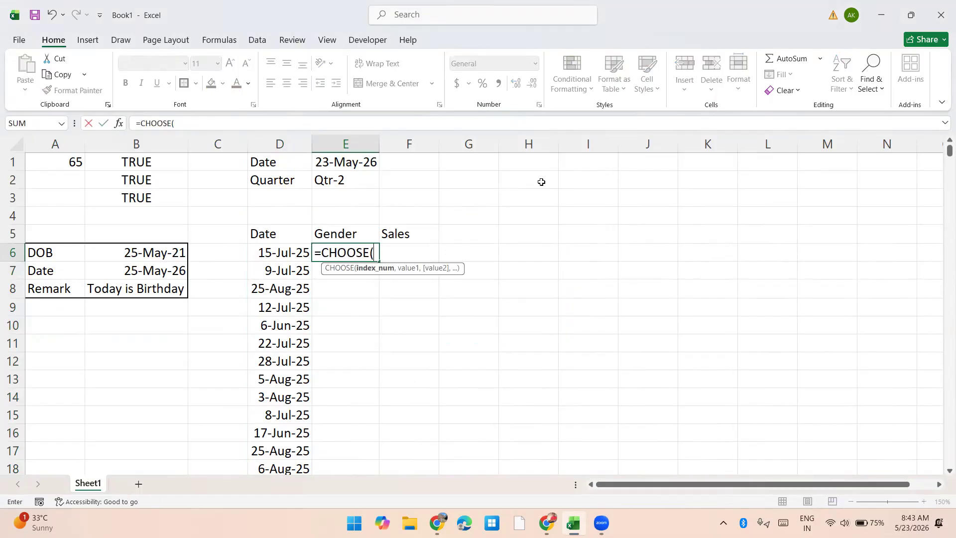
left_click(398, 278)
type(",\"Male\",\"Female\",\"Kids\")")
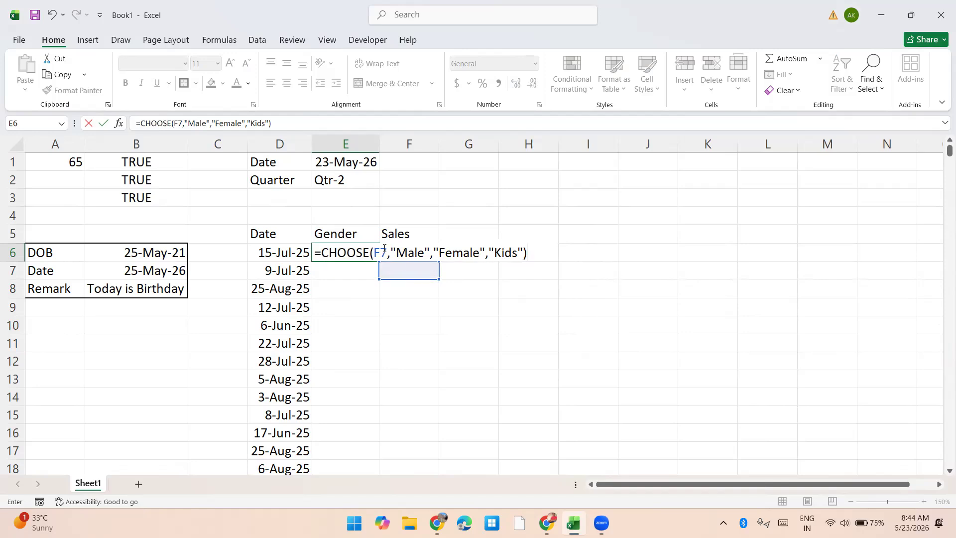
Step: Replace the F7 reference in the E6 CHOOSE formula with the index number 2
left_click(385, 253)
key("BackSpace")
key("BackSpace")
type("2")
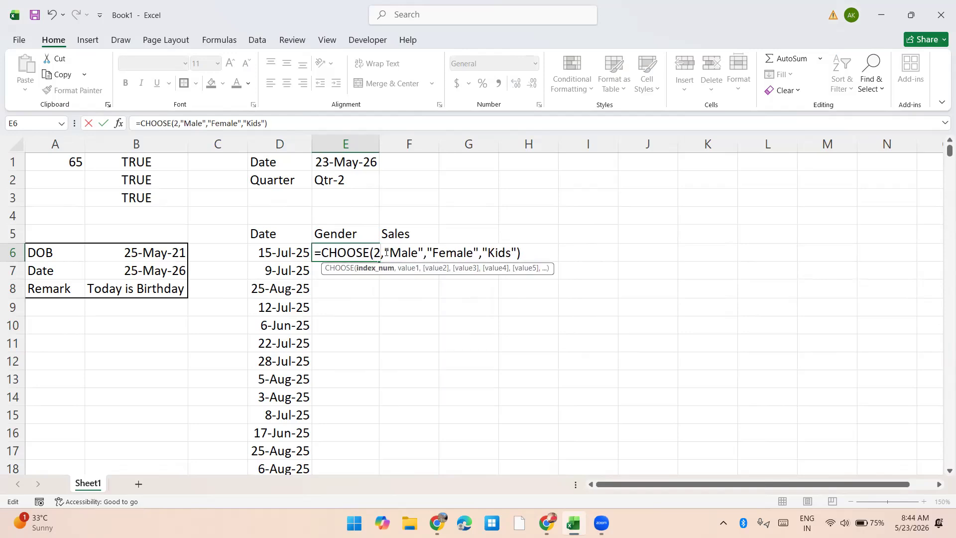
key("Return")
Step: Change the index number of the E6 CHOOSE formula to 1
key("Up")
key("F2")
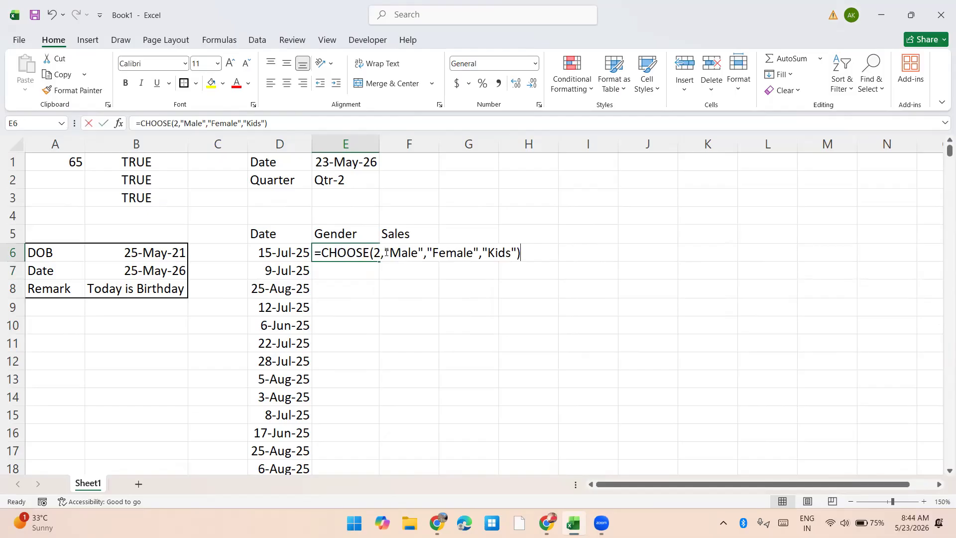
key("Left")
key("Left")
key("Left")
key("Left")
key("Left")
key("Left")
key("Left")
key("Left")
key("Left")
key("Left")
key("Left")
key("Left")
Step: Replace the index number in the E6 CHOOSE formula with RANDBETWEEN(1,3)
key("Left")
key("Left")
key("Left")
key("Left")
key("Left")
key("Left")
key("Left")
key("Left")
key("Left")
key("Left")
key("Left")
key("Left")
key("BackSpace")
type("1")
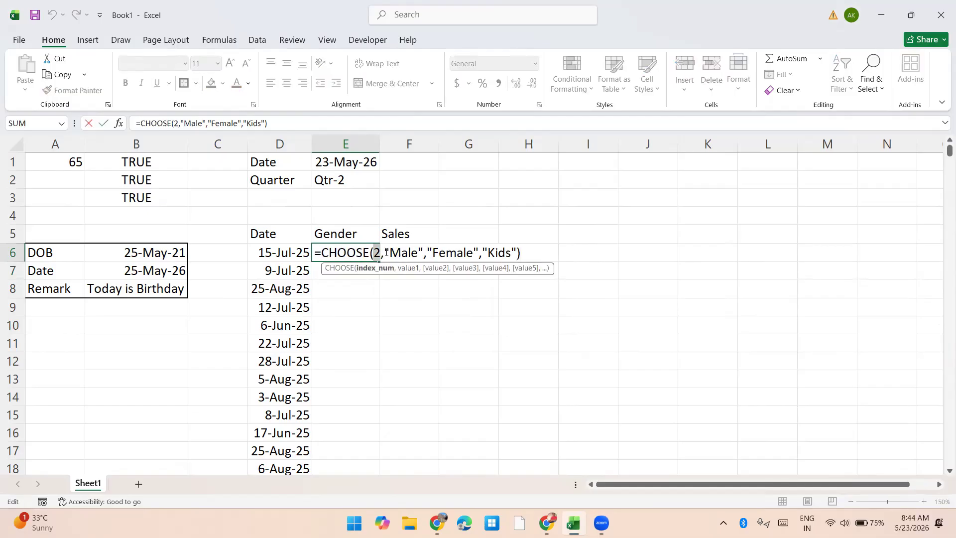
key("Return")
key("Up")
key("F2")
key("Left")
key("Left")
key("Left")
key("Left")
key("Left")
key("Left")
key("Left")
key("Left")
key("Left")
key("Left")
key("Left")
key("Left")
key("Left")
key("shift+Left")
type("rand")
key("Down")
key("Down")
key("Tab")
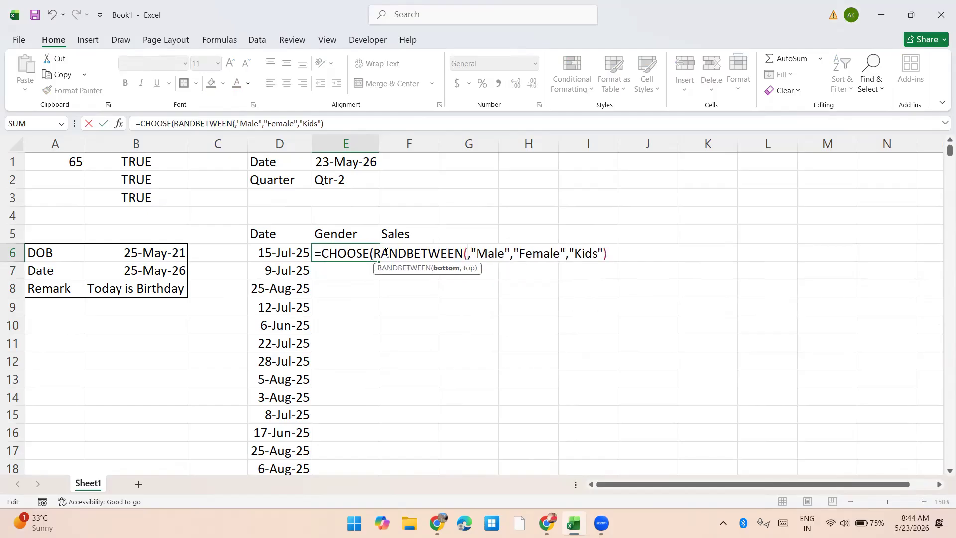
type("1,3")
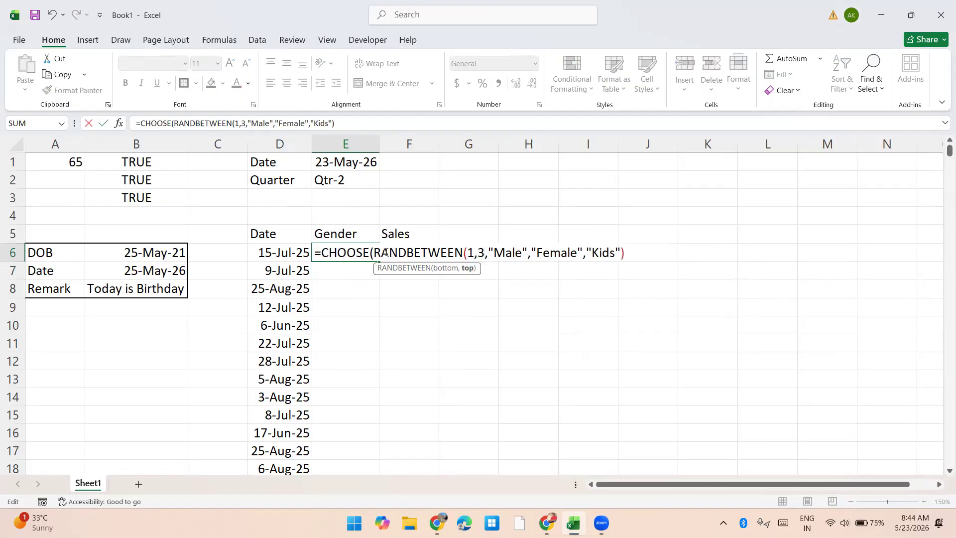
type(")")
key("Return")
Step: Copy the E6 gender formula down the Gender column through E462, alongside every date
key("Up")
key("ctrl+c")
key("Left")
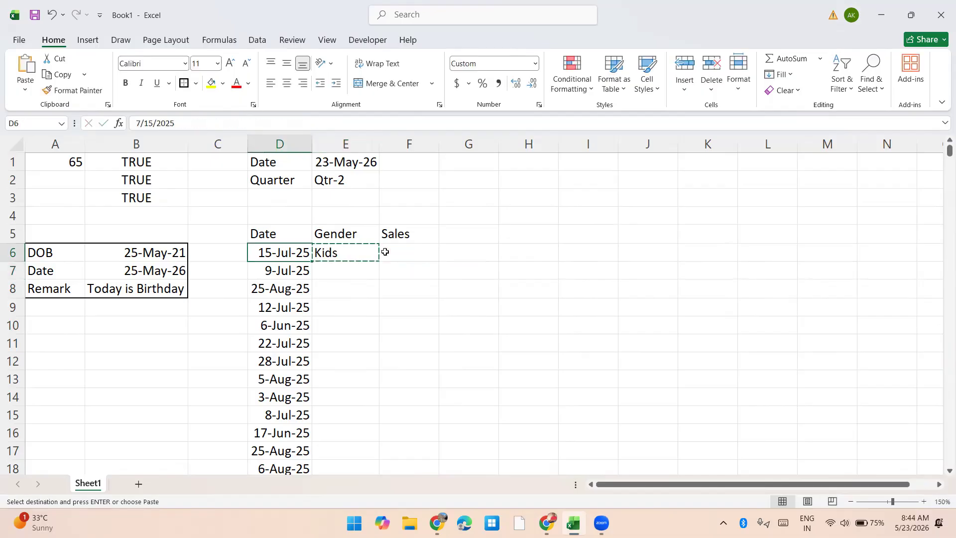
key("ctrl+Down")
key("Right")
key("ctrl+shift+Up")
key("Return")
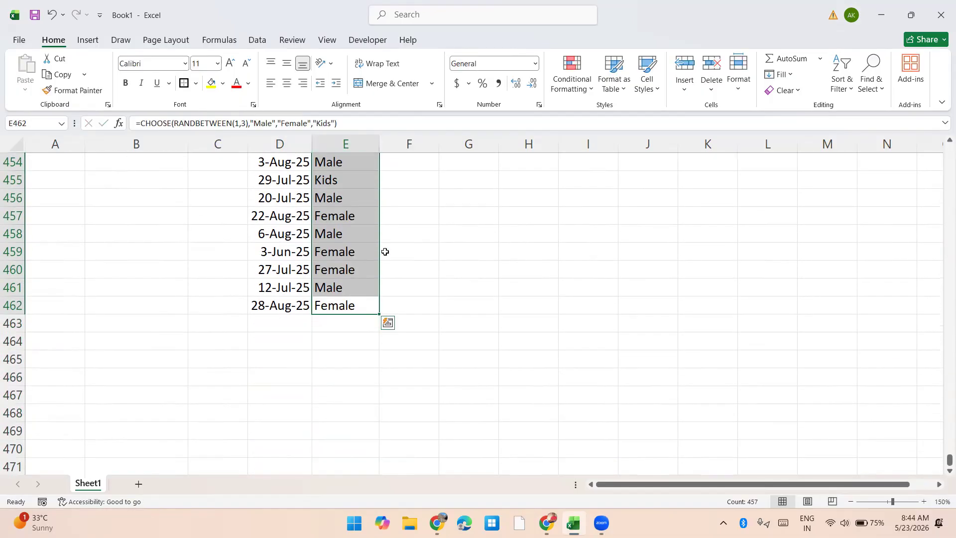
Step: Copy the gender formula from E6 into E4 above the Gender header
key("ctrl+Up")
key("Down")
key("ctrl+Up")
key("ctrl+Up")
key("ctrl+Down")
key("Down")
key("ctrl+c")
key("Up")
key("Up")
key("Return")
Step: Replace the gender formulas in E6:E462 with their static values
key("Down")
key("Down")
key("ctrl+shift+Down")
key("ctrl+c")
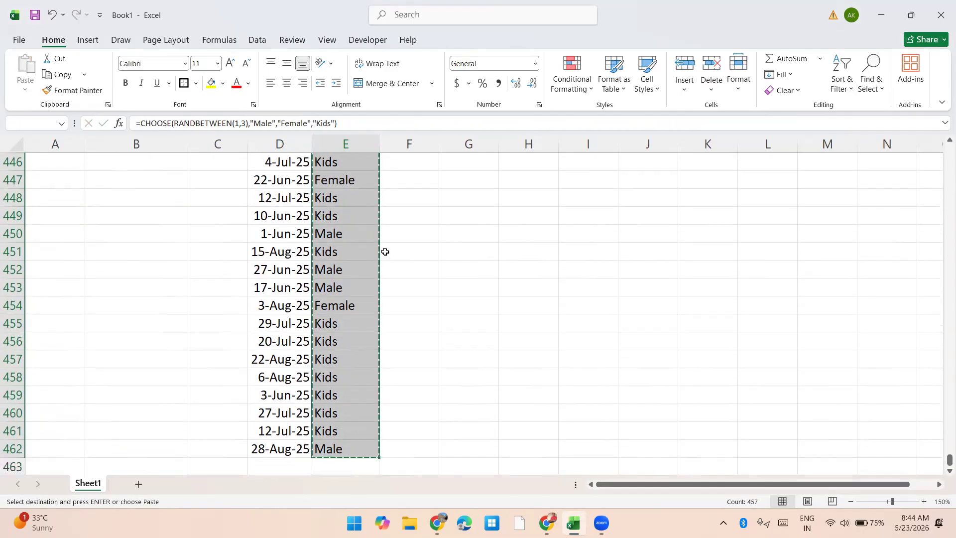
key("ctrl+alt+v")
key("v")
key("Return")
Step: Enter =RANDBETWEEN(100,15000) in F6 to generate a random sales amount
key("Right")
type("=")
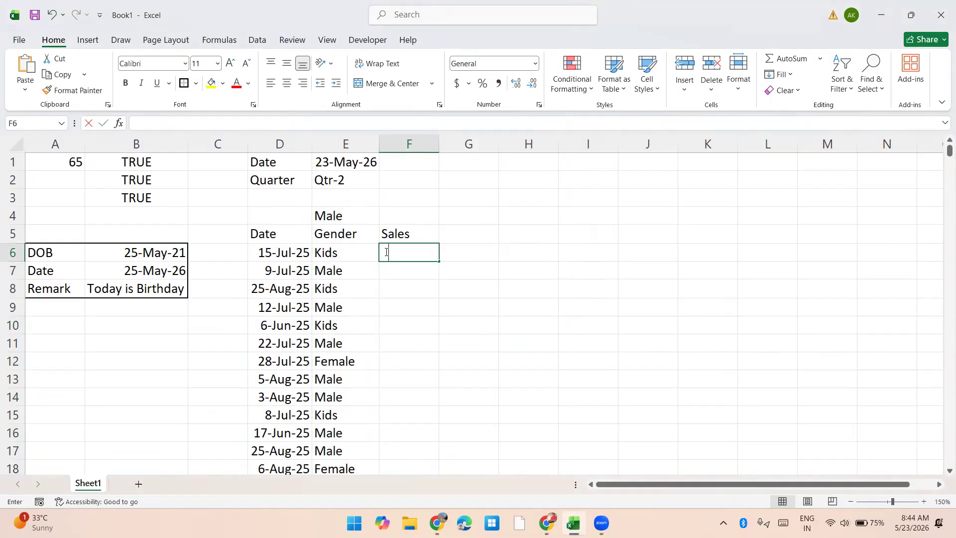
type("rand")
key("Down")
key("Down")
key("Tab")
type("100,150000")
key("BackSpace")
type(")")
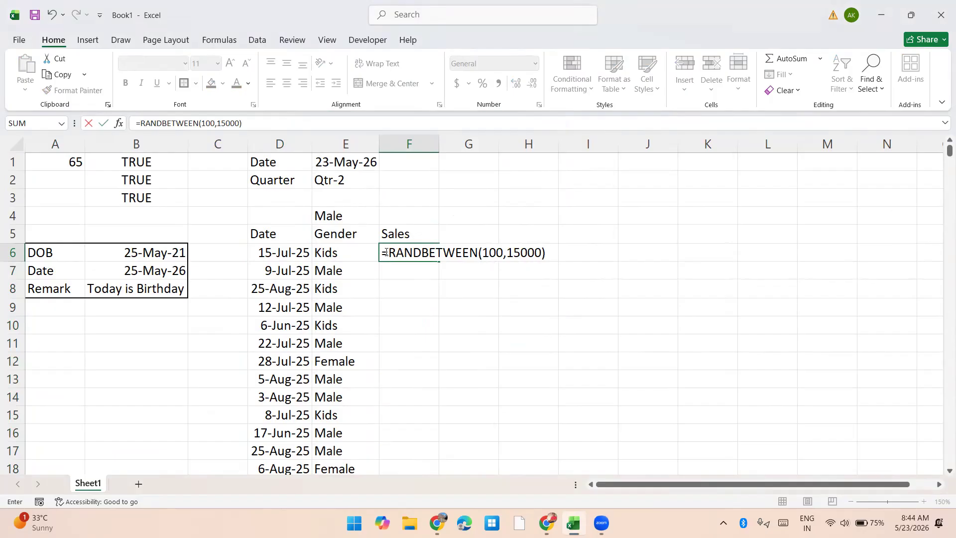
key("Return")
Step: Copy the F6 sales formula down the Sales column through F462
key("Up")
key("ctrl+c")
key("Left")
key("ctrl+Down")
key("Right")
key("ctrl+shift+Up")
key("ctrl+v")
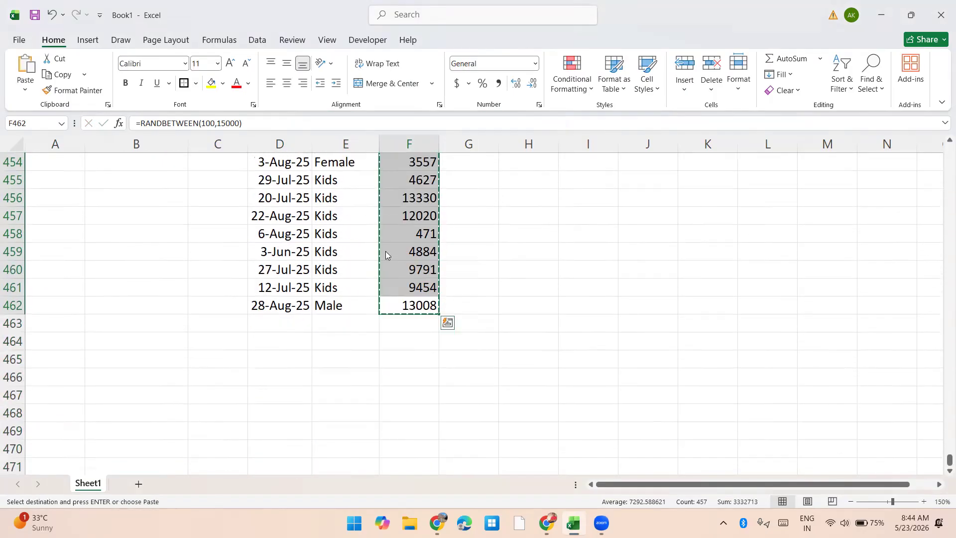
Step: Replace the random sales formulas in F6:F462 with their static values
key("ctrl+c")
key("ctrl+alt+v")
key("v")
key("Return")
Step: Add the column header Discount in G5 next to Sales
key("ctrl+Up")
key("ctrl+Up")
key("Down")
key("Down")
key("Down")
key("Down")
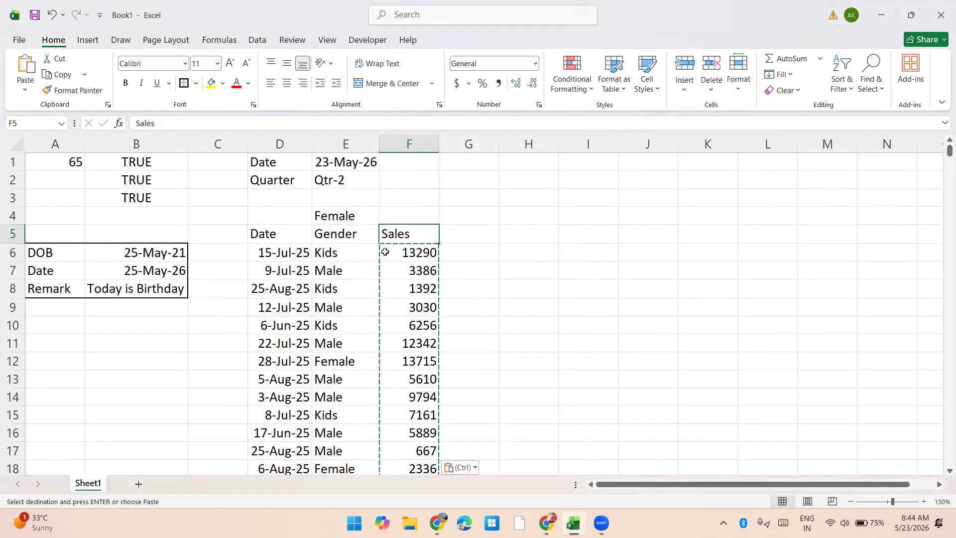
key("Right")
type("Discount")
key("Return")
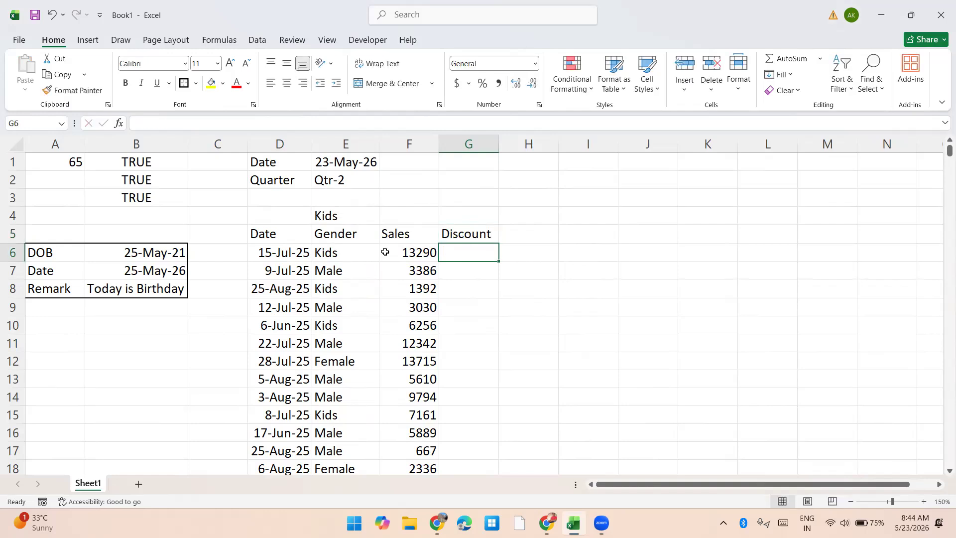
Step: Enter the labels Start Date in J3 and End Date in J4
key("Up")
key("Right")
key("Right")
key("Right")
key("Up")
key("Up")
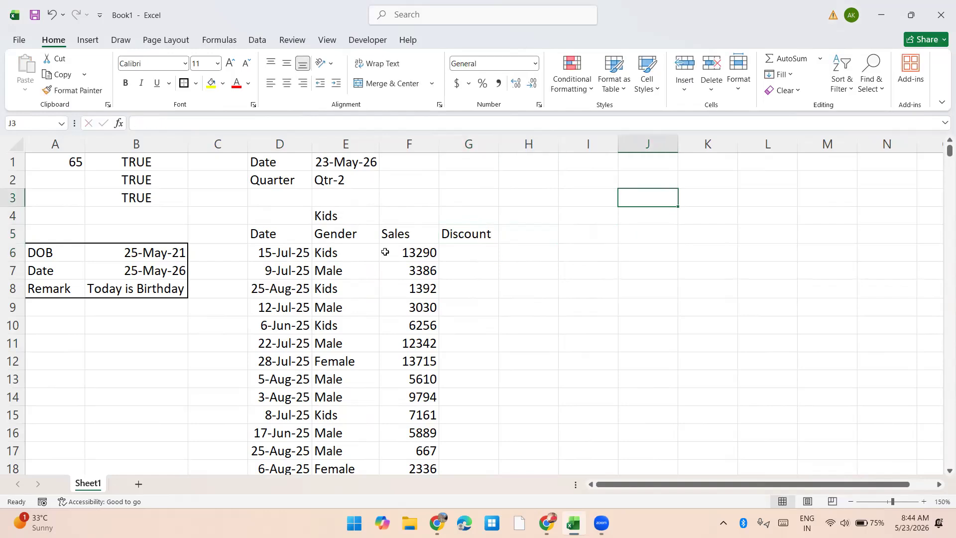
type("Sta")
type("rt Date")
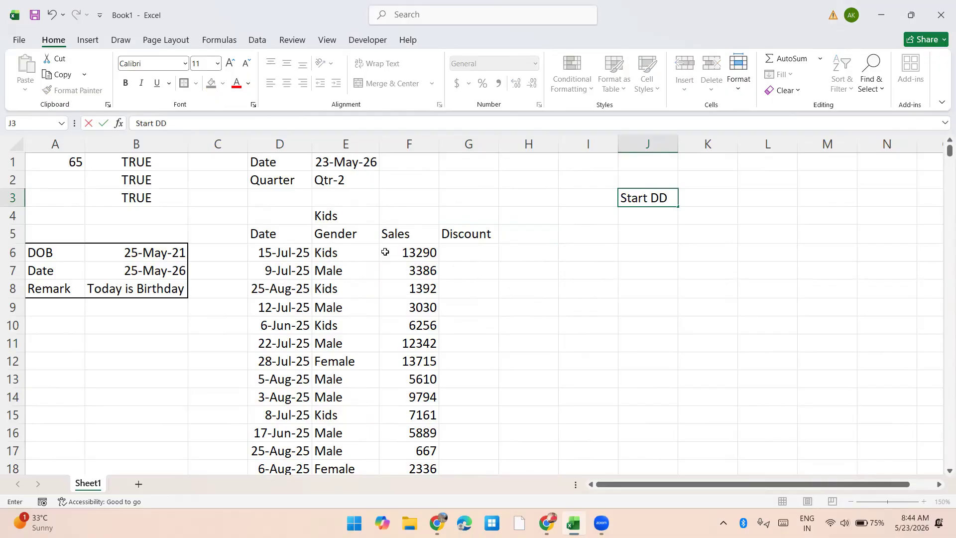
key("Return")
type("End Date")
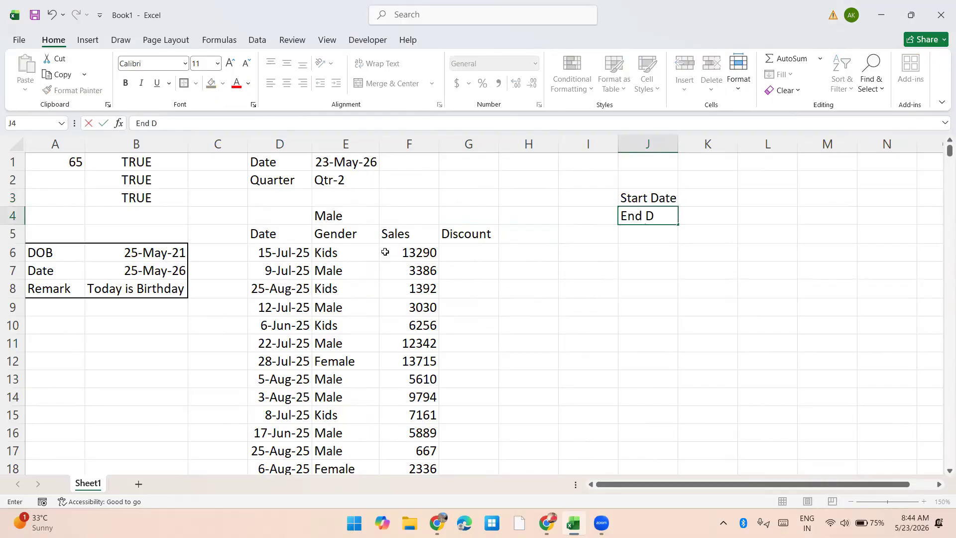
Step: Enter the start date 25-Jun-25 in K3 beside the Start Date label
key("Up")
key("Right")
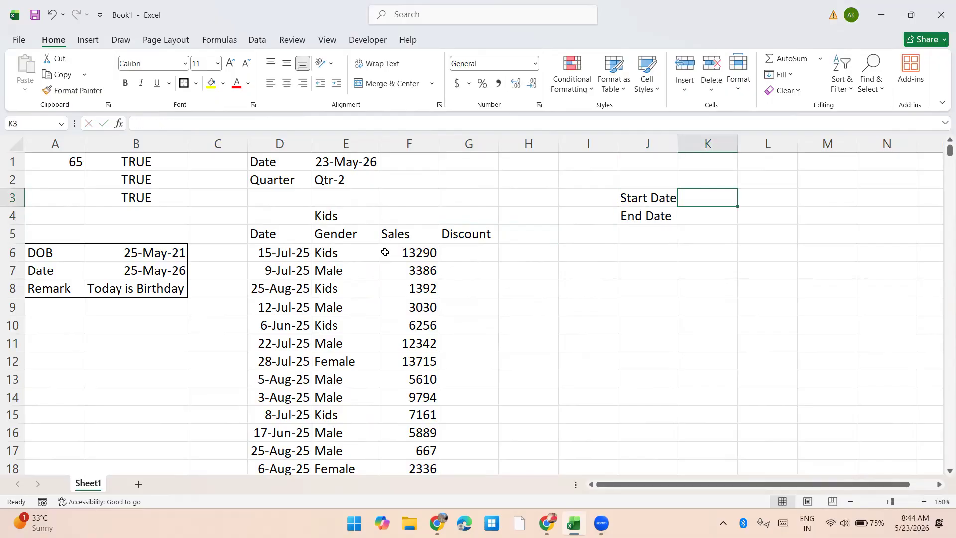
type("25")
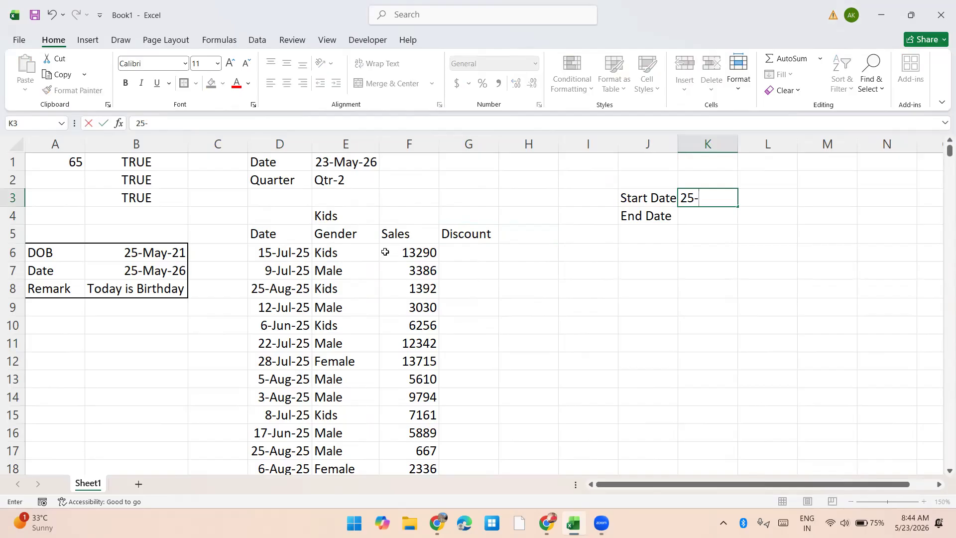
type("-Jun-5")
key("BackSpace")
type("25")
key("Return")
Step: Enter the end date 15-Aug-2025 in K4 beside the End Date label
type("'1`")
key("Escape")
type("15-Aug-2025")
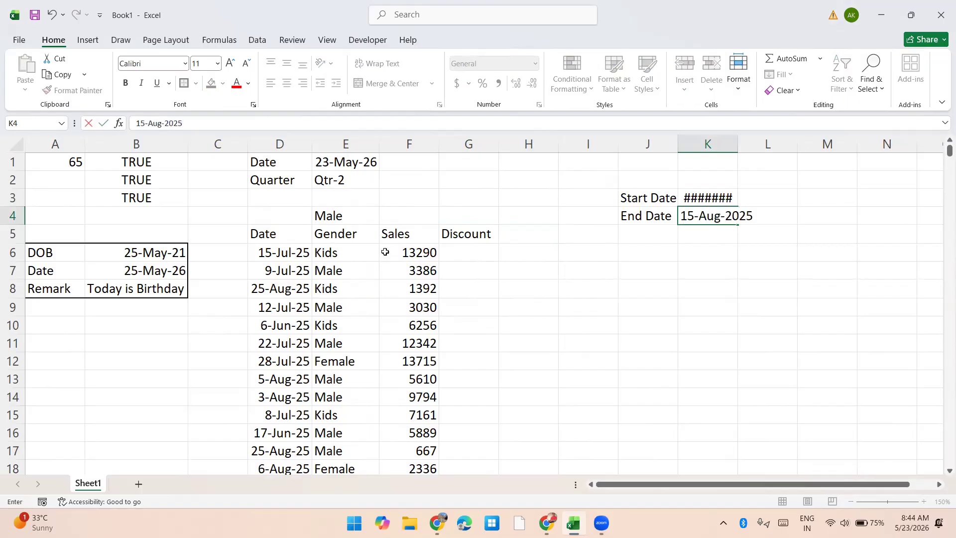
key("Return")
key("Up")
key("Up")
key("Down")
key("Down")
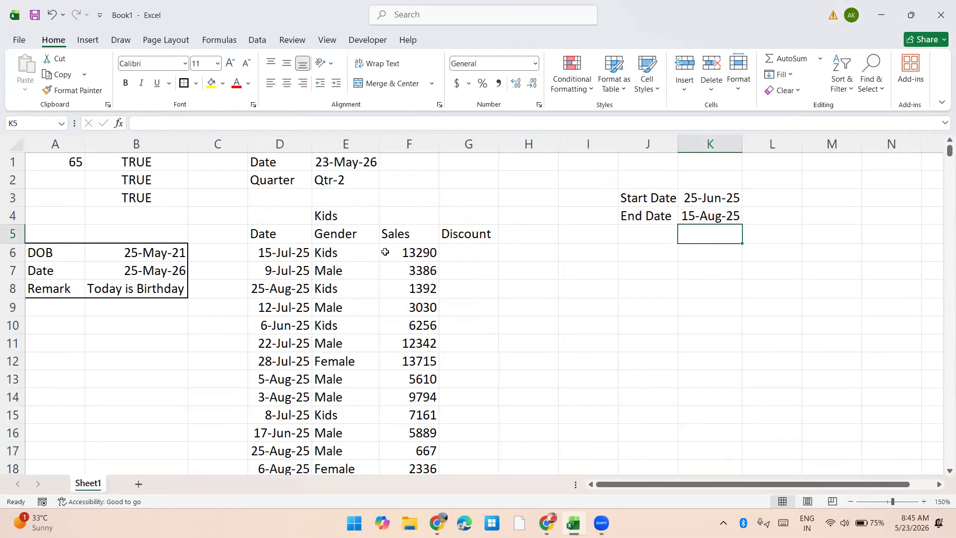
Step: Start a discount rate list with Male in K6 and 45% in L6
key("Down")
type("Male")
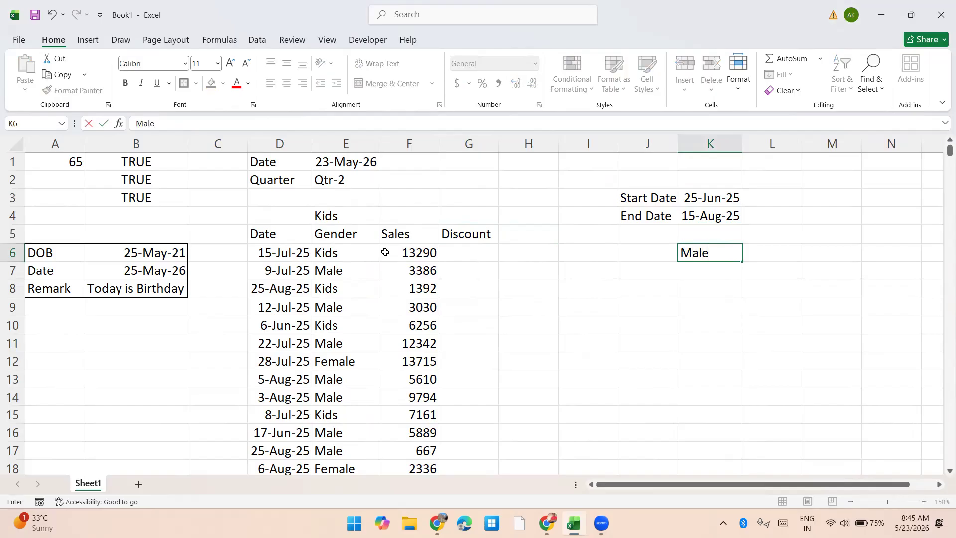
key("Tab")
type("45%")
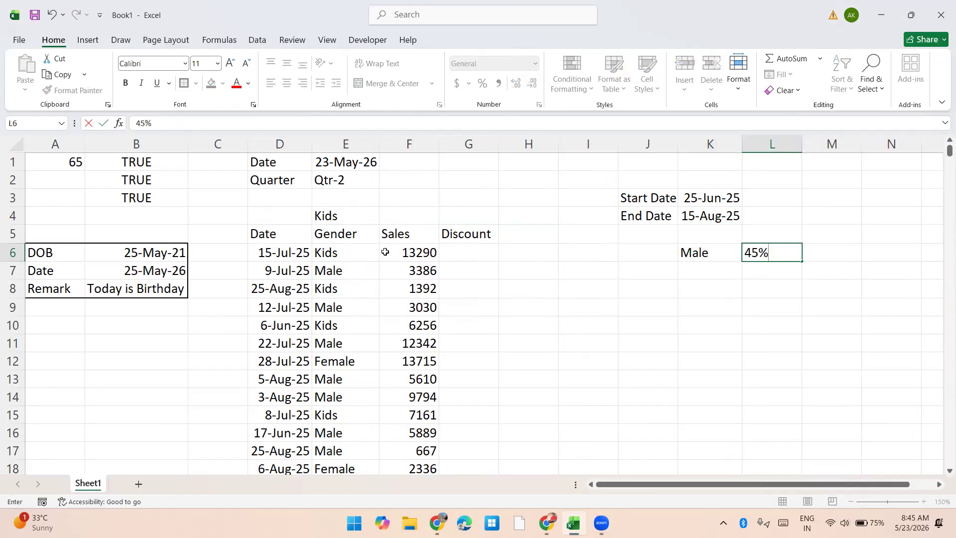
key("Up")
key("Down")
key("Down")
key("Left")
key("Left")
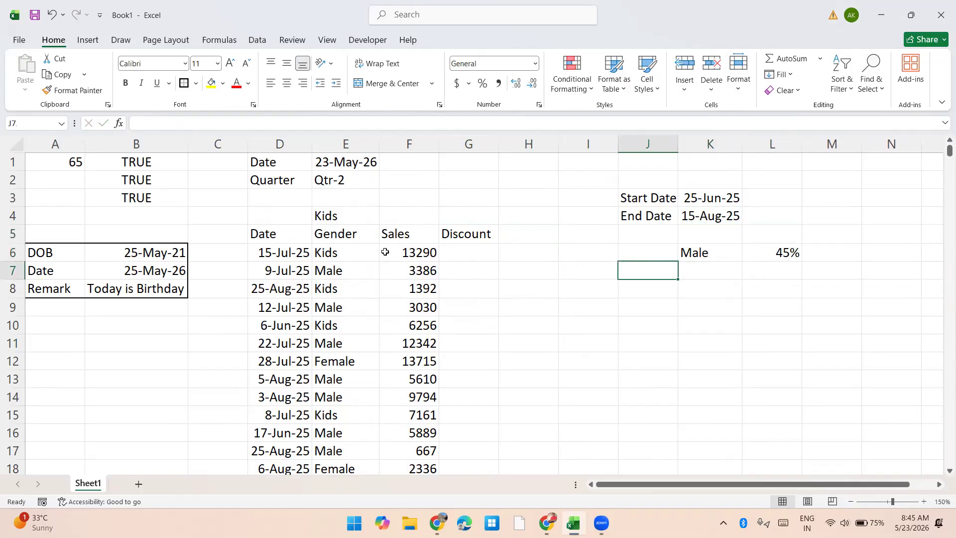
Step: Add Female with 50% and Kids with 60% to the rate list in K7:L8
key("Right")
type("Female")
key("Tab")
type("50%")
key("Return")
type("Kids")
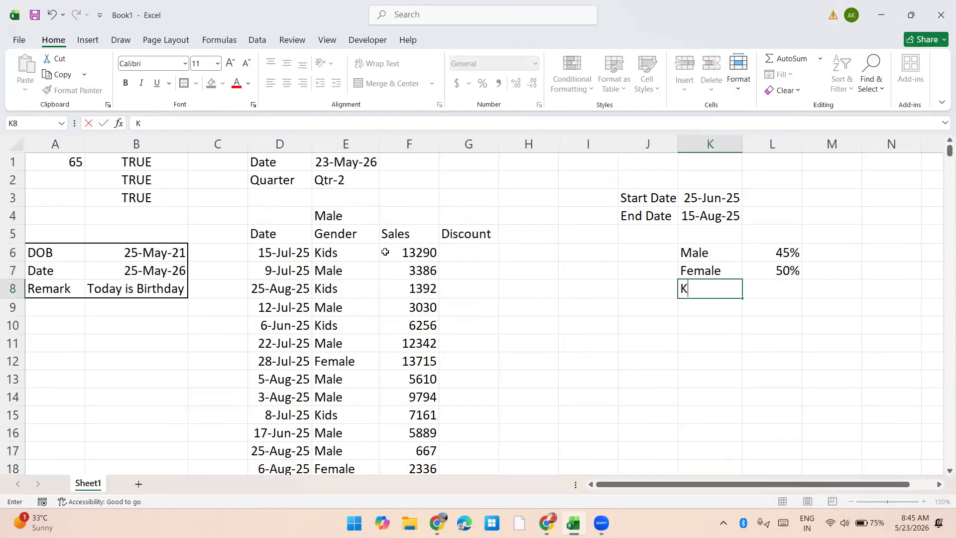
key("Tab")
type("60%")
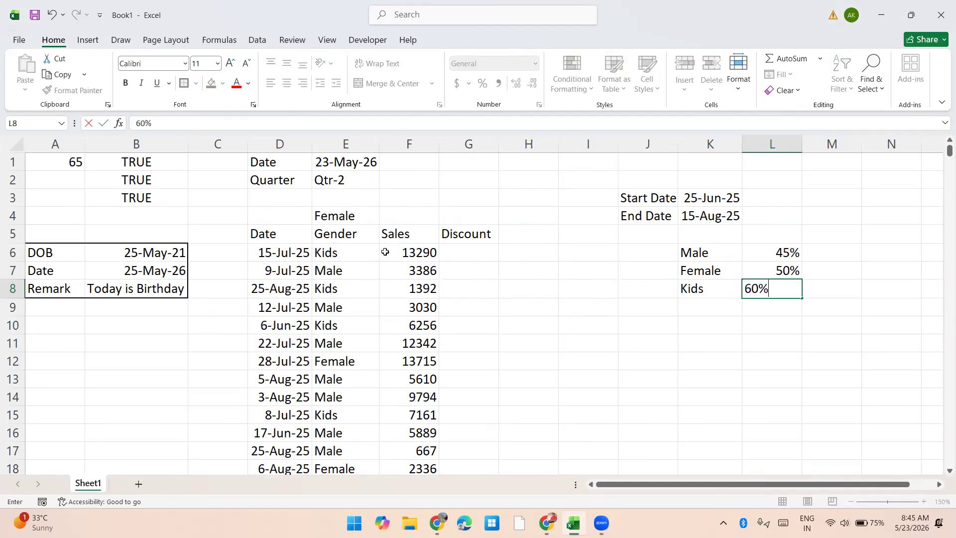
key("Return")
Step: Begin an AND formula in G6 with the condition D6>=$K$3, using an absolute reference to the start date
key("Left")
key("Left")
key("Left")
key("Left")
key("Up")
key("Up")
key("Up")
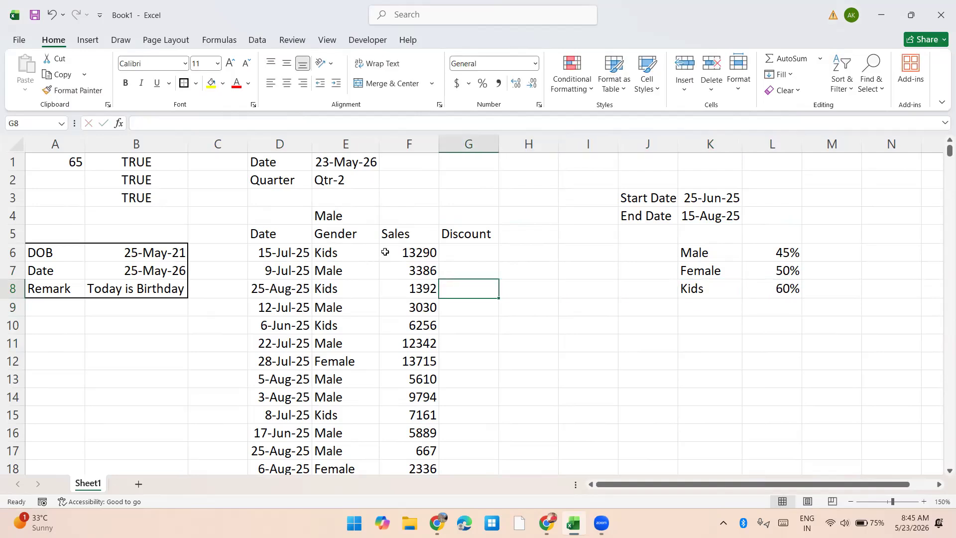
type("=if(")
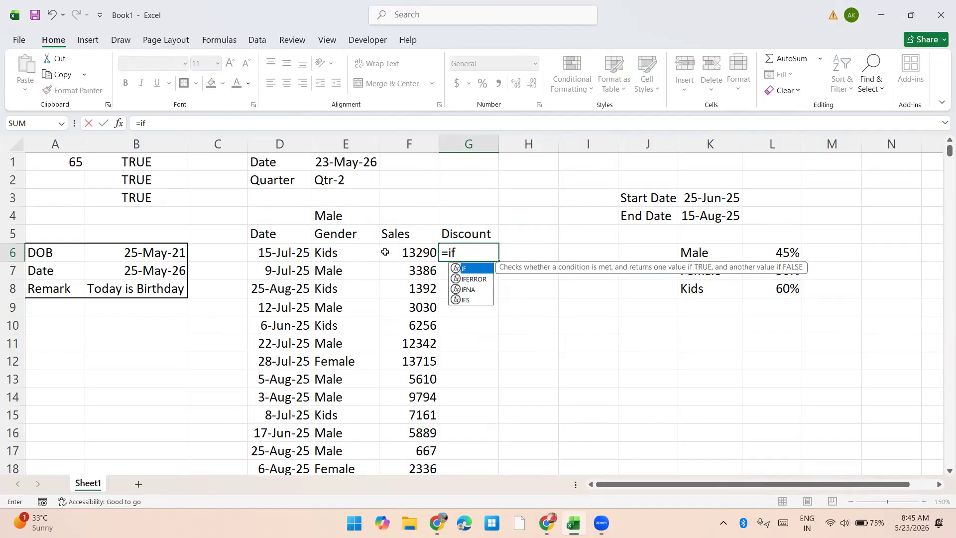
key("BackSpace")
key("BackSpace")
key("BackSpace")
type("and(")
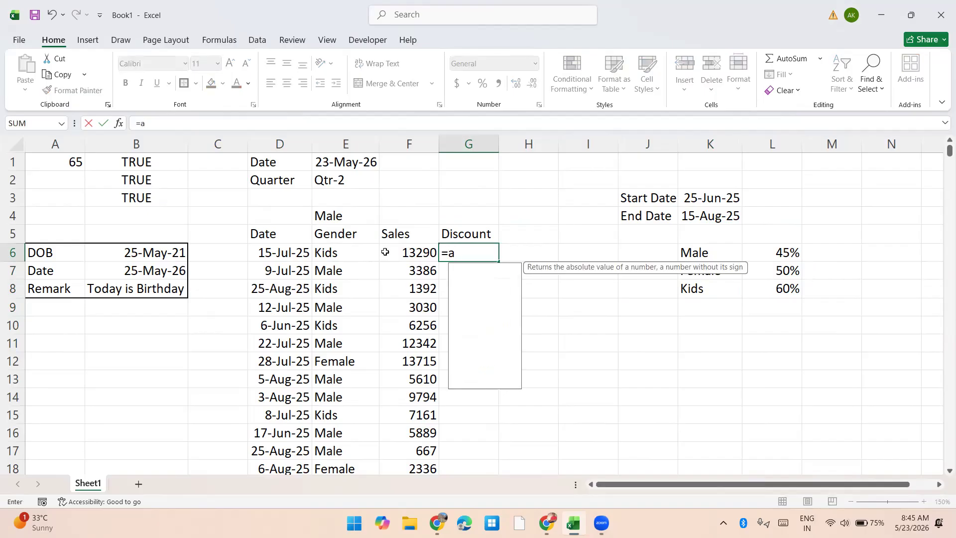
key("Left")
key("Left")
key("Left")
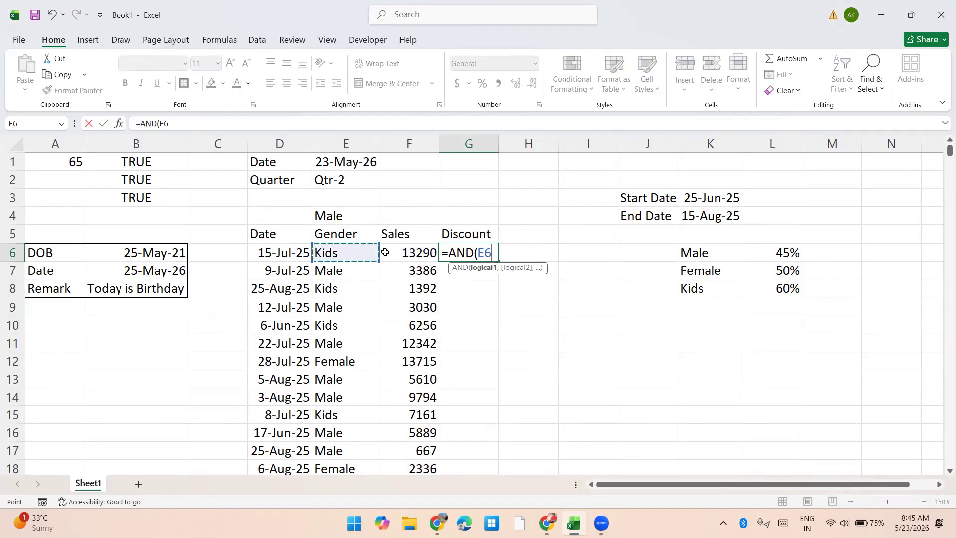
type(">=")
key("Right")
key("Right")
key("Right")
key("Up")
key("Up")
key("Right")
key("Up")
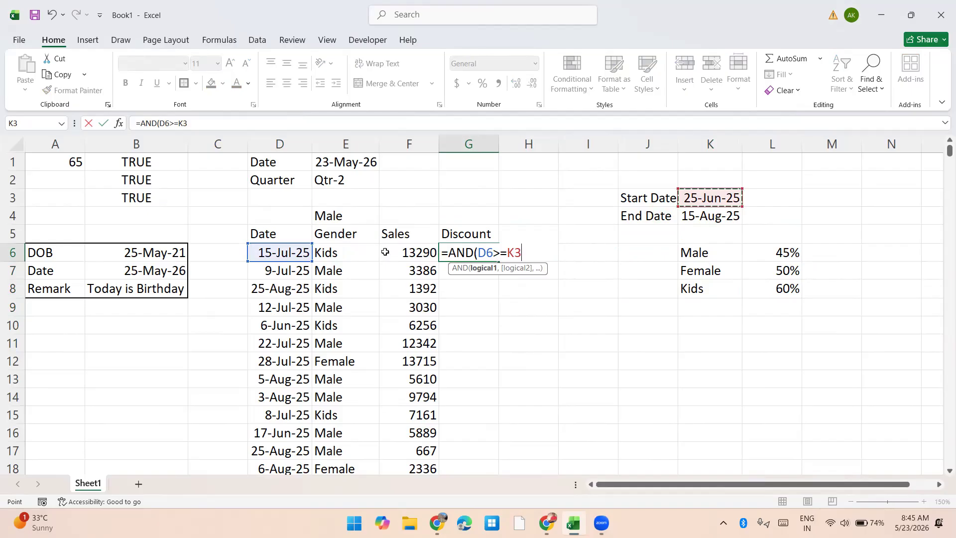
key("F4")
Step: Add the second AND condition D6<=$K$4, using an absolute reference to the end date
type(",")
key("Left")
key("Left")
key("Left")
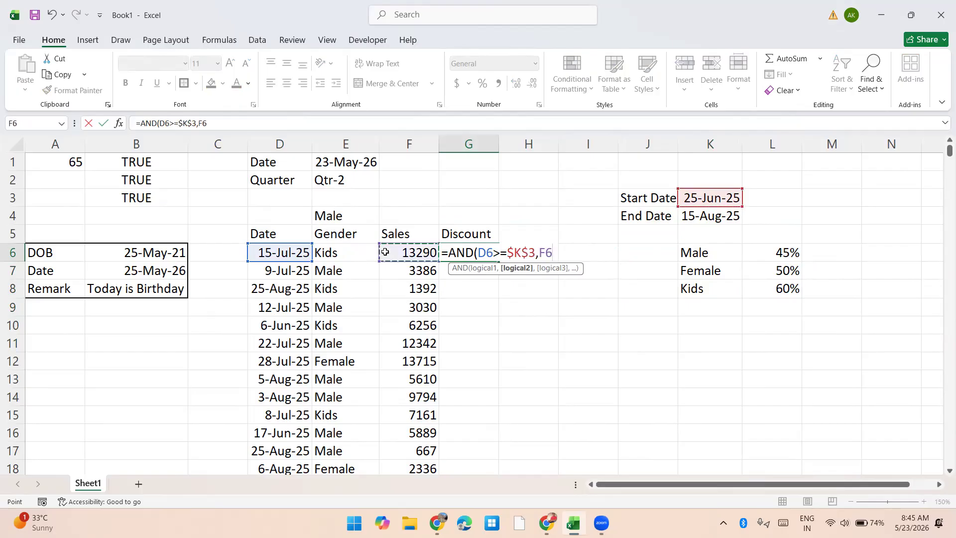
type("<=")
key("Right")
key("Right")
key("Right")
key("Right")
key("Up")
key("Up")
key("F4")
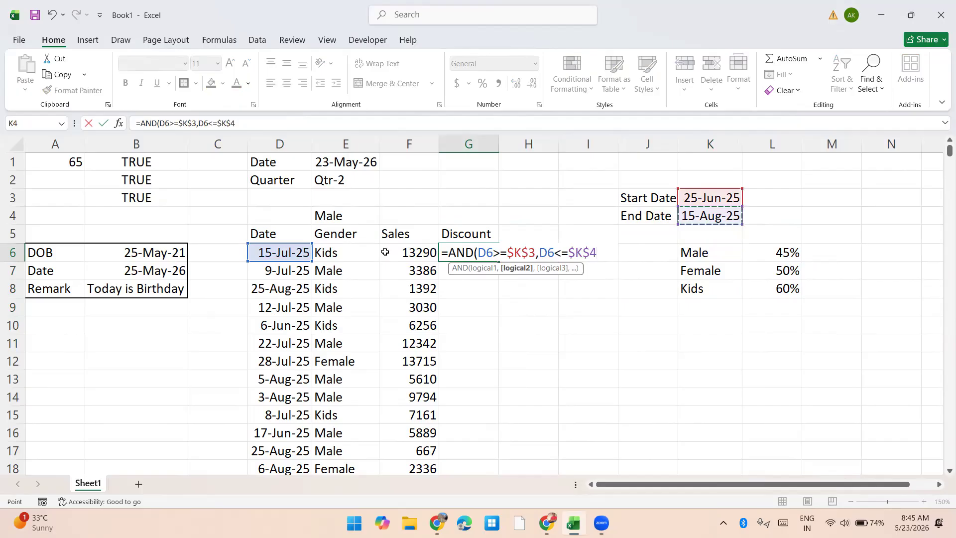
Step: Add the third condition E6="Male" and complete the AND formula in G6
type(",")
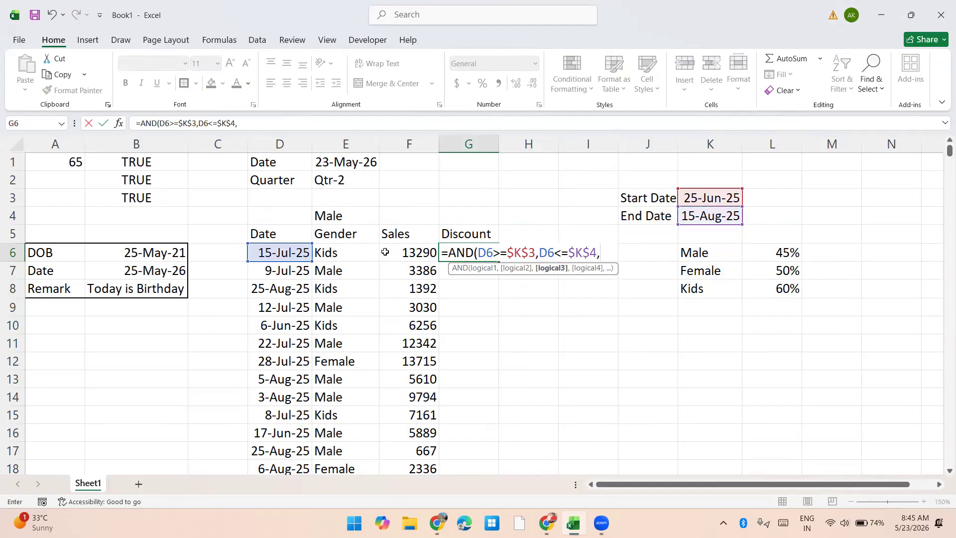
left_click(375, 252)
type("=\"Male")
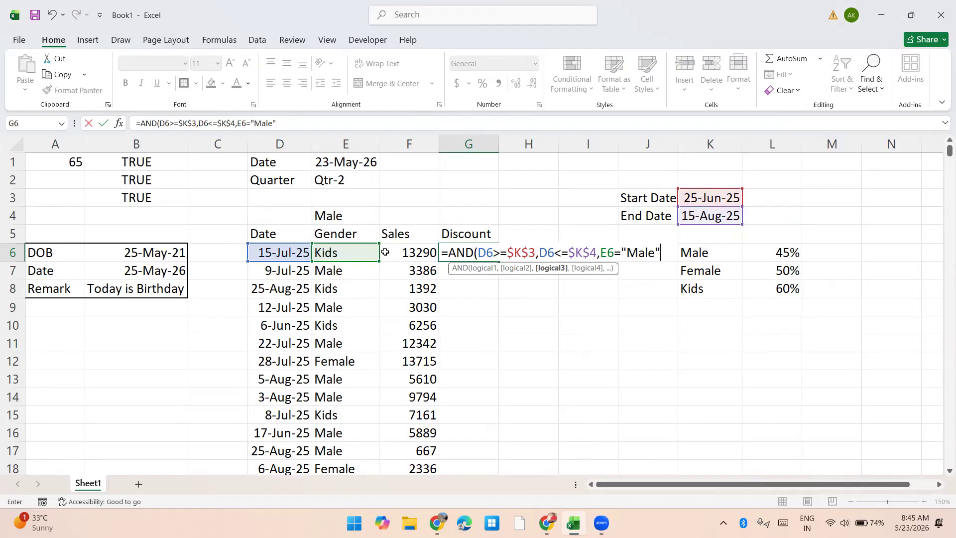
type("\")")
key("Return")
Step: Wrap the AND formula in G6 in an IF function that returns F6*45% when true
key("Up")
key("F2")
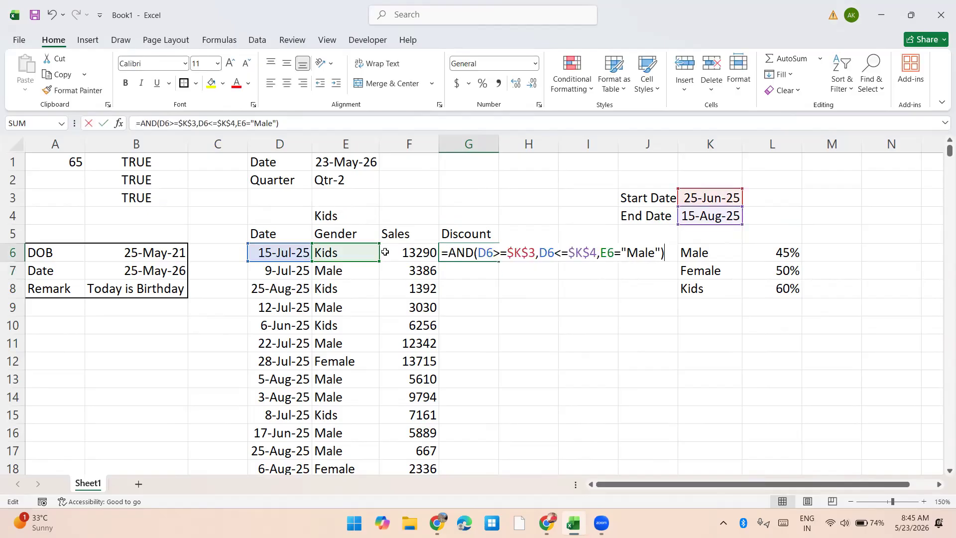
key("Home")
key("Right")
type("IF(")
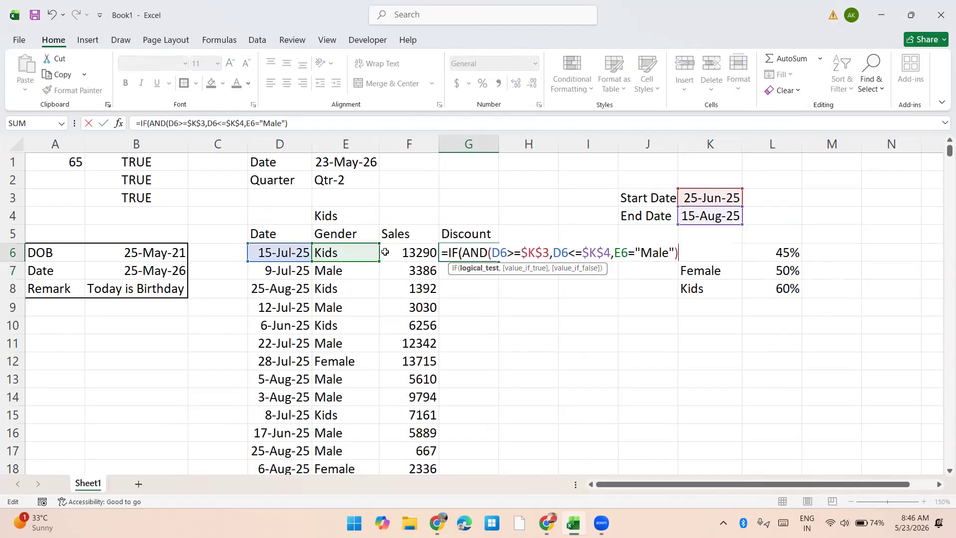
type(",")
left_click(385, 252)
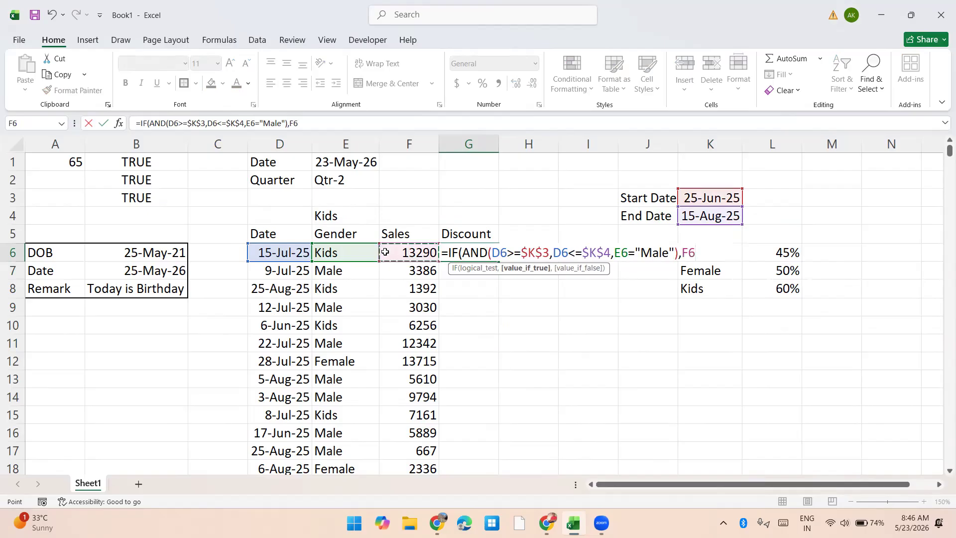
type("*45%")
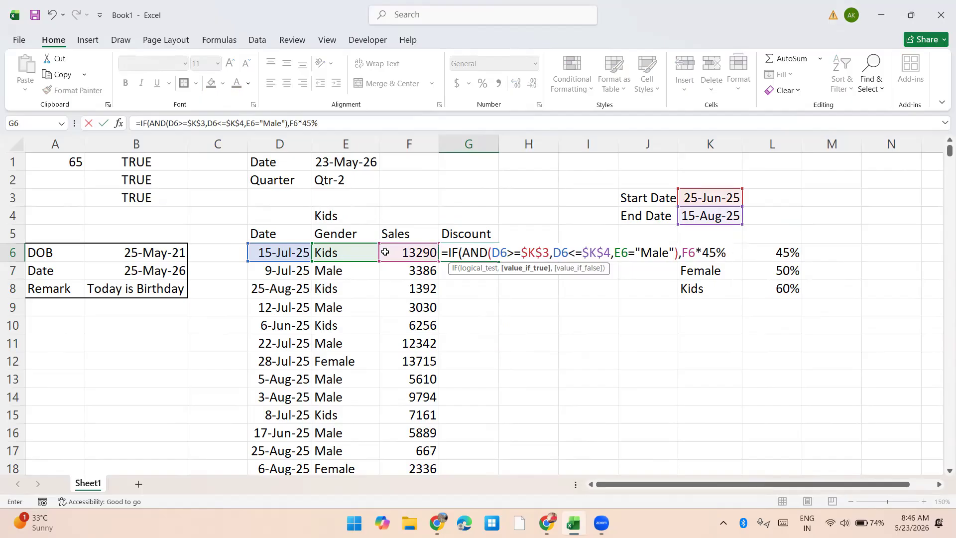
type(",")
Step: Nest a copy of the whole IF expression as the formula's value-if-false argument
key("shift+Home")
key("shift+Right")
key("ctrl+c")
key("End")
key("ctrl+v")
Step: Change the gender criterion in the second IF of the G6 formula to "Female"
key("Left")
key("Left")
key("Left")
key("Left")
key("Left")
key("Left")
key("Left")
key("Left")
key("Left")
key("Left")
key("Left")
key("Left")
key("Left")
key("Left")
key("Left")
key("Left")
key("Left")
key("Left")
key("Left")
key("Left")
key("Down")
key("Left")
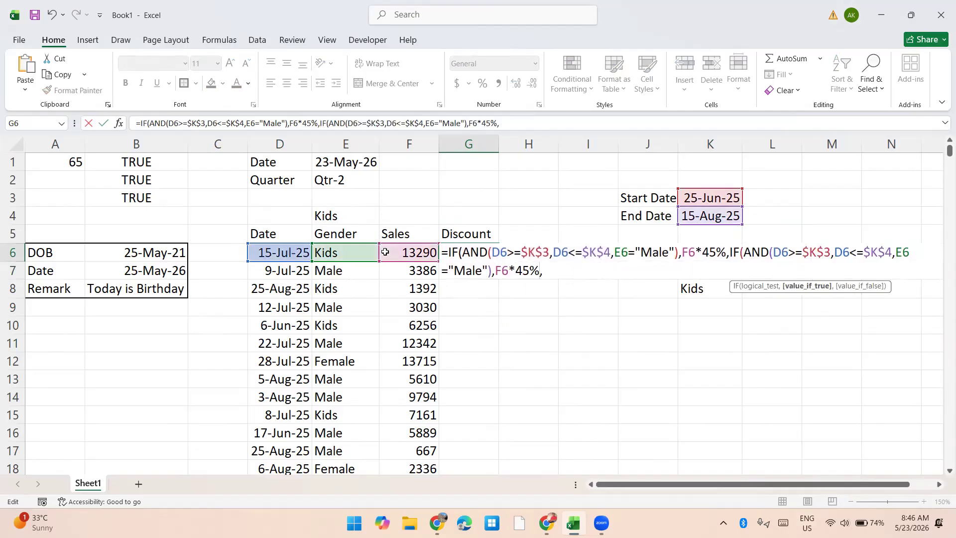
key("Left")
key("Left")
key("Left")
key("Left")
key("Left")
key("Left")
key("Left")
key("Left")
key("Left")
key("shift+Left")
key("shift+Left")
key("shift+Left")
key("shift+Left")
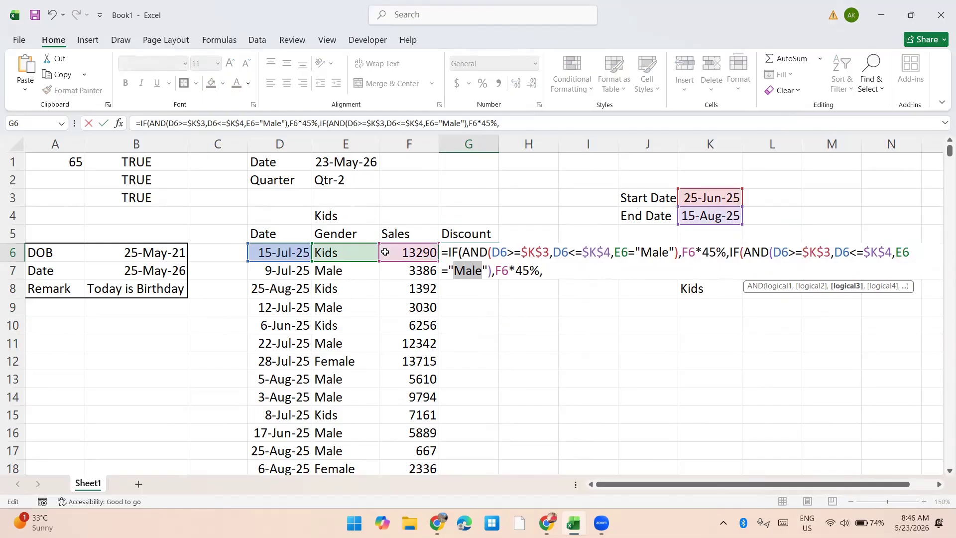
type("Fa")
key("BackSpace")
type("emale")
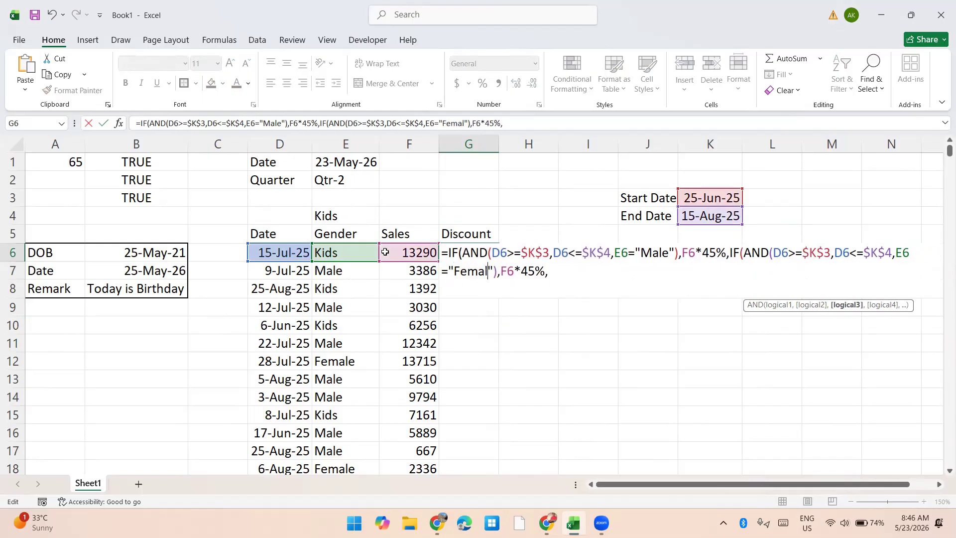
Step: Set the discount rate in the Female IF branch to 50%
key("Right")
key("Right")
key("Right")
key("Right")
key("Right")
Step: Nest a third copy of the IF expression at the formula's end and change its gender criterion to "Kids"
key("Right")
key("shift+Right")
key("shift+Right")
type("50")
key("Right")
key("Right")
key("ctrl+v")
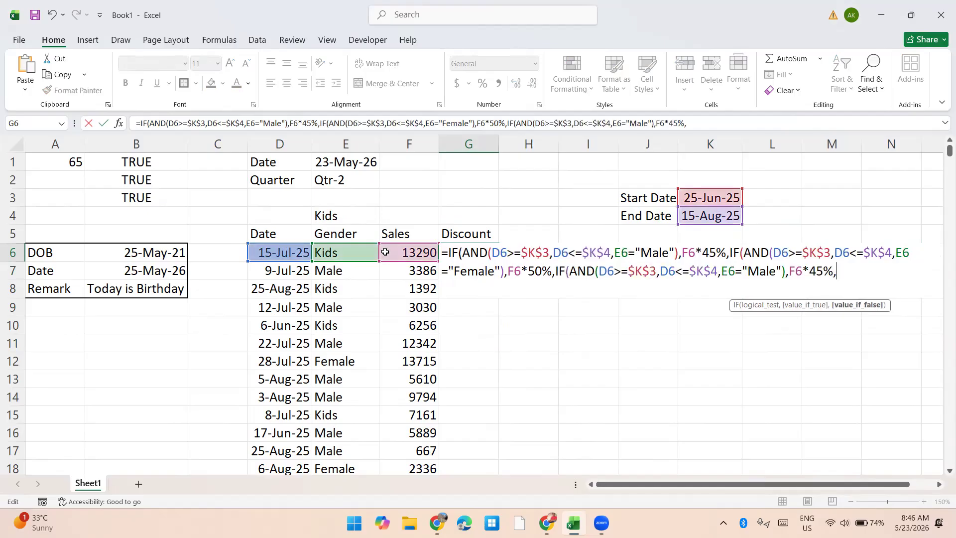
key("Left")
key("Left")
key("Left")
key("Left")
key("Left")
key("Left")
key("Left")
key("Left")
key("Left")
key("Left")
key("Left")
key("Left")
key("Left")
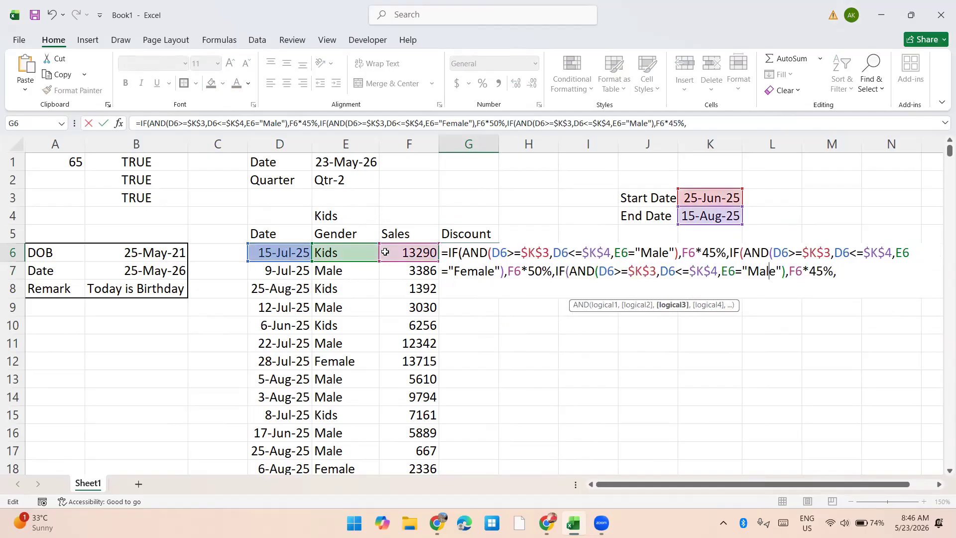
key("shift+Left")
key("shift+Left")
key("shift+Left")
key("shift+Left")
type("Kids")
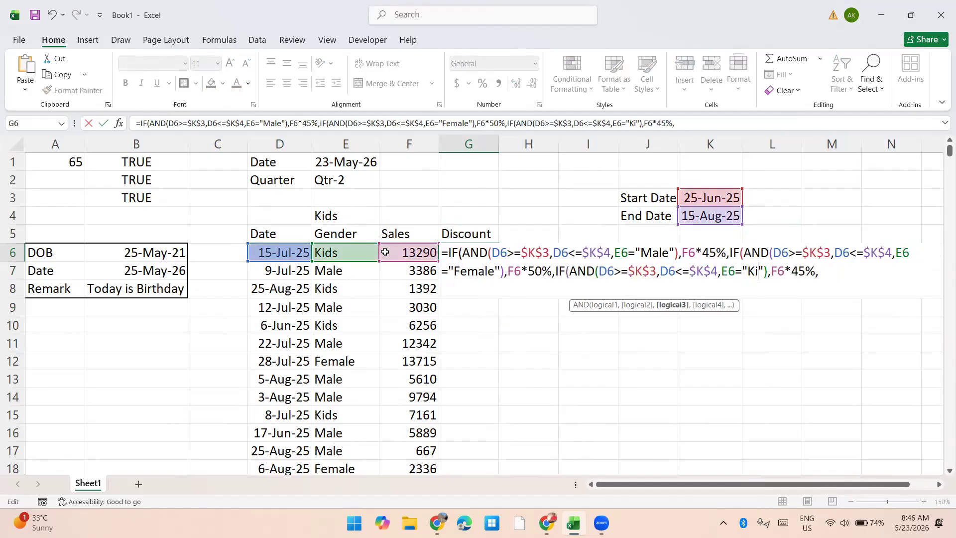
Step: Set the Kids branch rate to 60%, add 0 as the final false value, and complete the nested formula
key("Right")
key("Right")
key("Right")
key("Right")
key("Right")
key("shift+Right")
key("shift+Right")
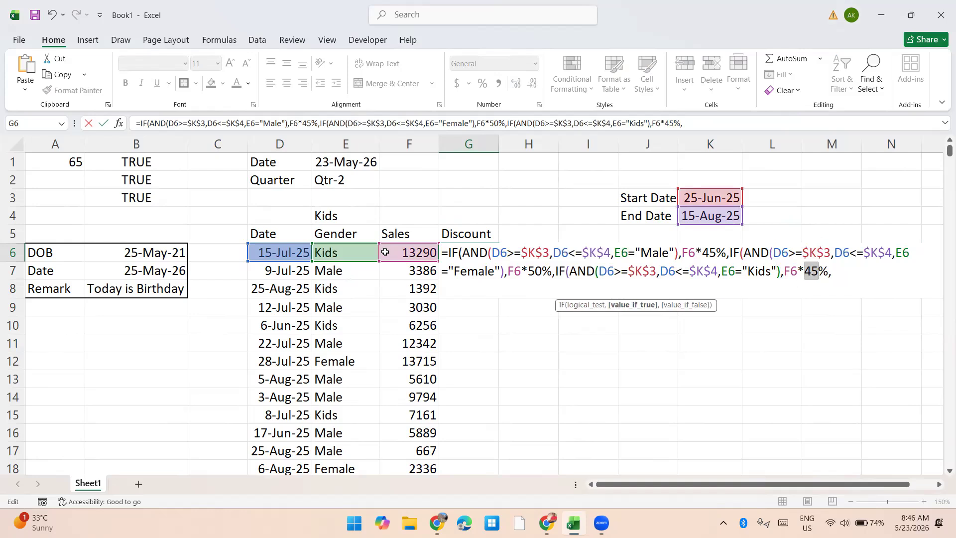
type("60")
key("Right")
key("Right")
type("0)))")
key("Return")
Step: Copy the G6 discount formula down the Discount column through G462
key("Up")
key("ctrl+c")
key("Left")
key("ctrl+Down")
key("Right")
key("ctrl+shift+Up")
key("Return")
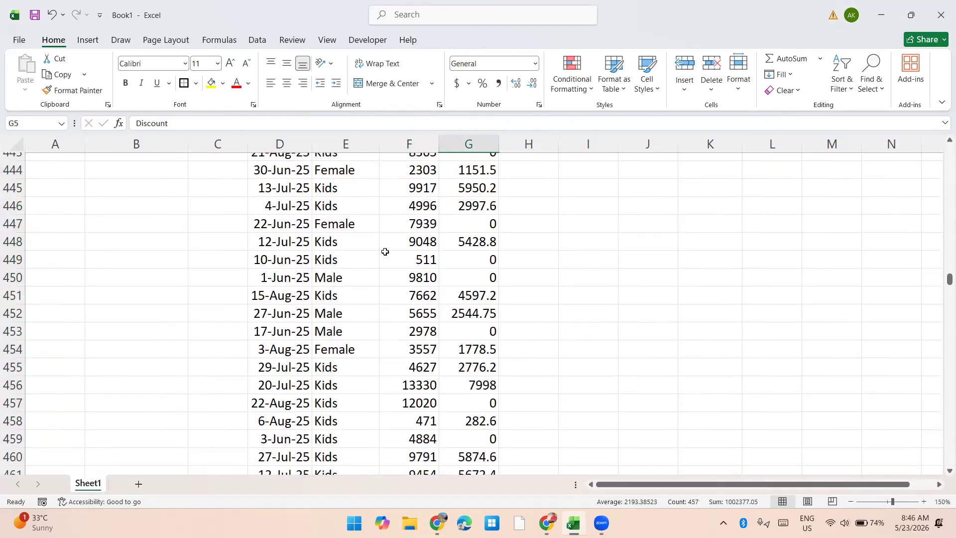
Step: Format the discounts in G6:G462 as numbers with a thousands separator and two decimals
key("ctrl+Up")
key("Down")
key("ctrl+shift+Down")
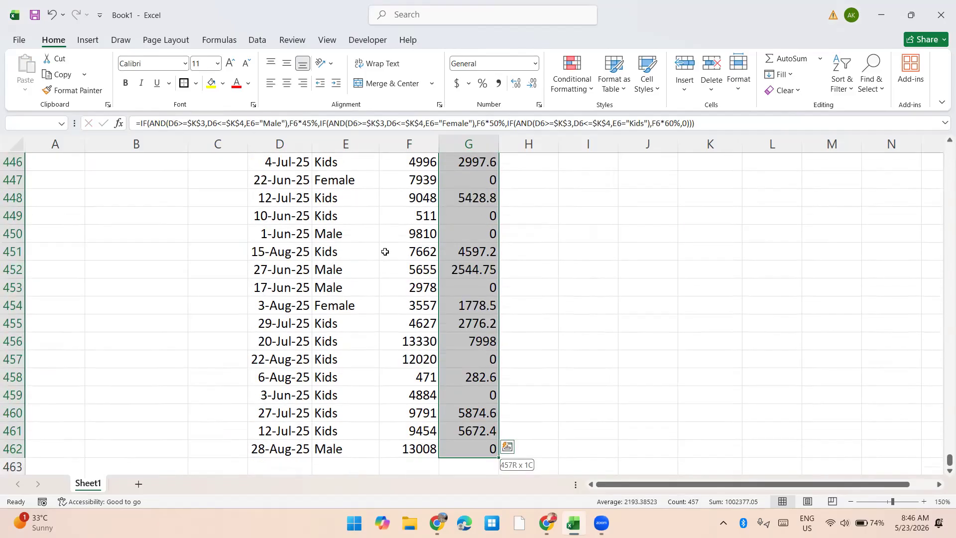
key("ctrl+shift+1")
Step: Examine rows 8 and 10, comparing their dates and discounts with the start and end dates
key("ctrl+Up")
key("Down")
key("Down")
key("Down")
key("shift+Left")
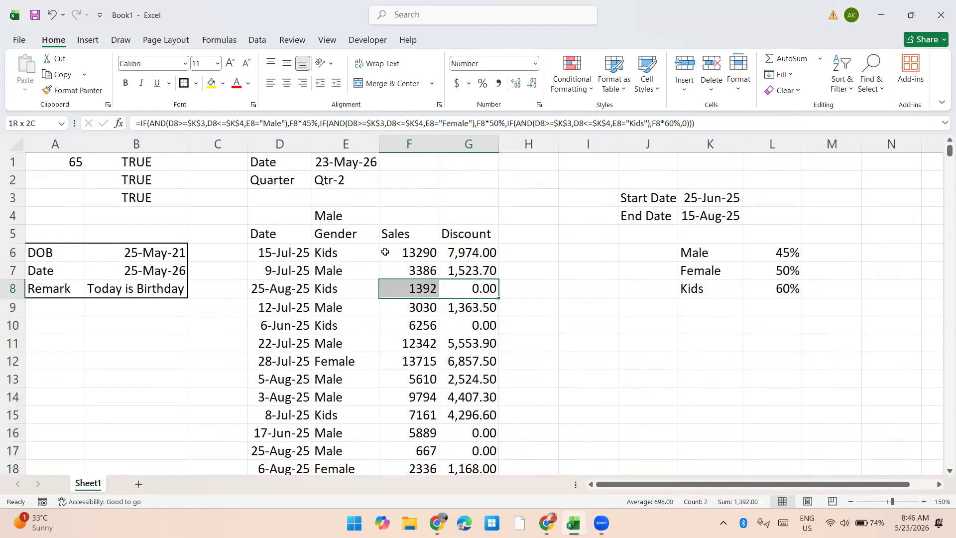
key("ctrl+shift+Left")
key("Down")
key("Down")
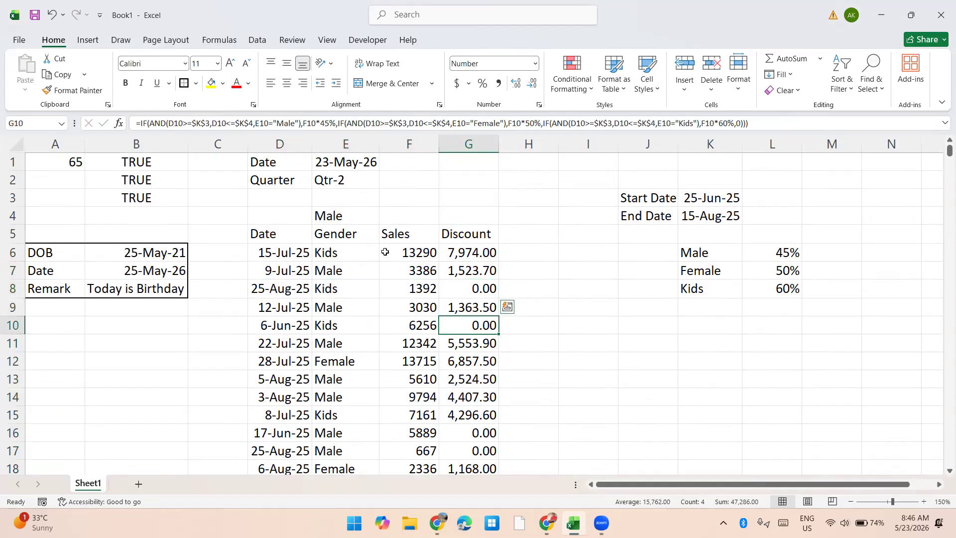
key("shift+Left")
key("ctrl+shift+Left")
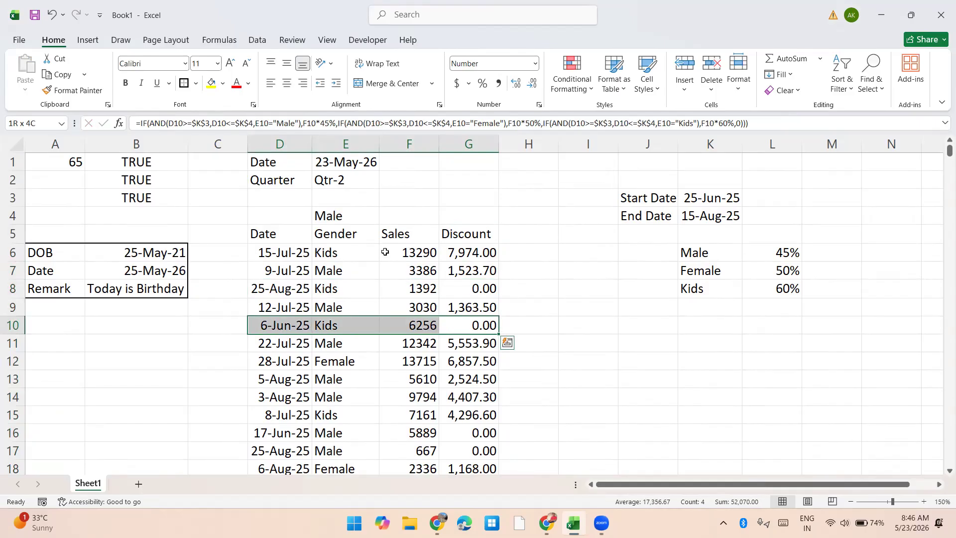
Step: Select the gender discount rate table K6:L8 and outline it with a border
key("ctrl+q")
key("Escape")
key("Right")
key("Right")
key("Right")
key("Up")
key("Up")
key("Up")
Step: Enter the heading Discount-2 in H5 and fit column H's width to its text
key("Up")
key("Right")
key("ctrl+a")
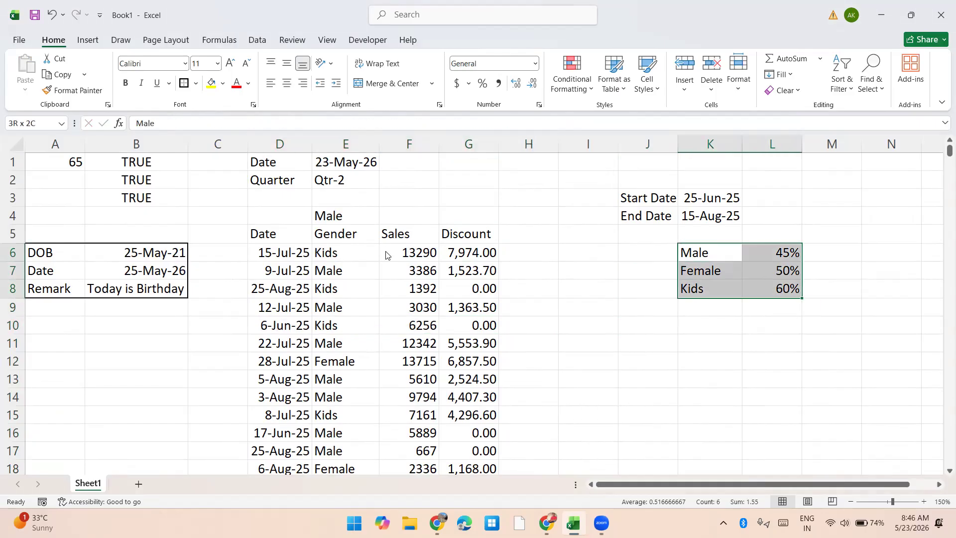
key("Left")
key("Left")
key("Left")
key("Up")
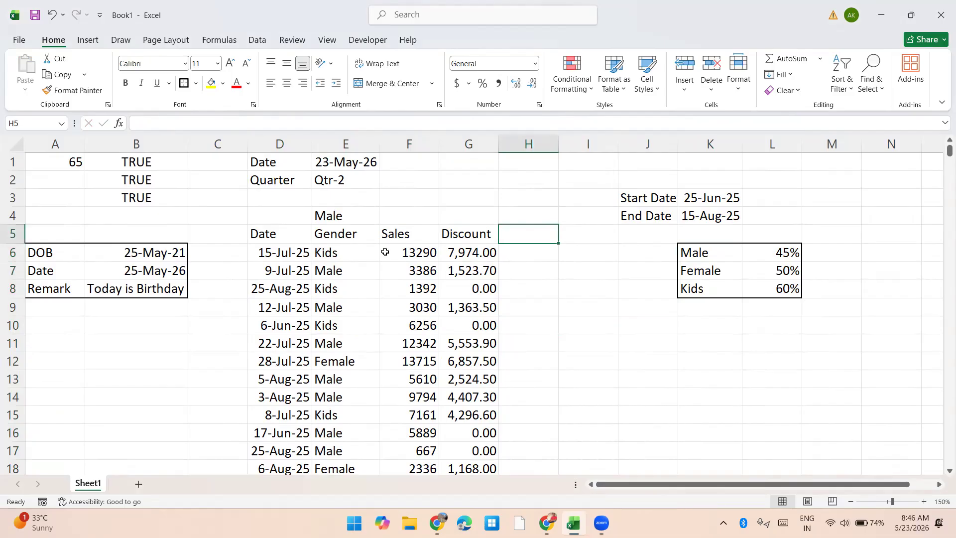
type("Discount-2")
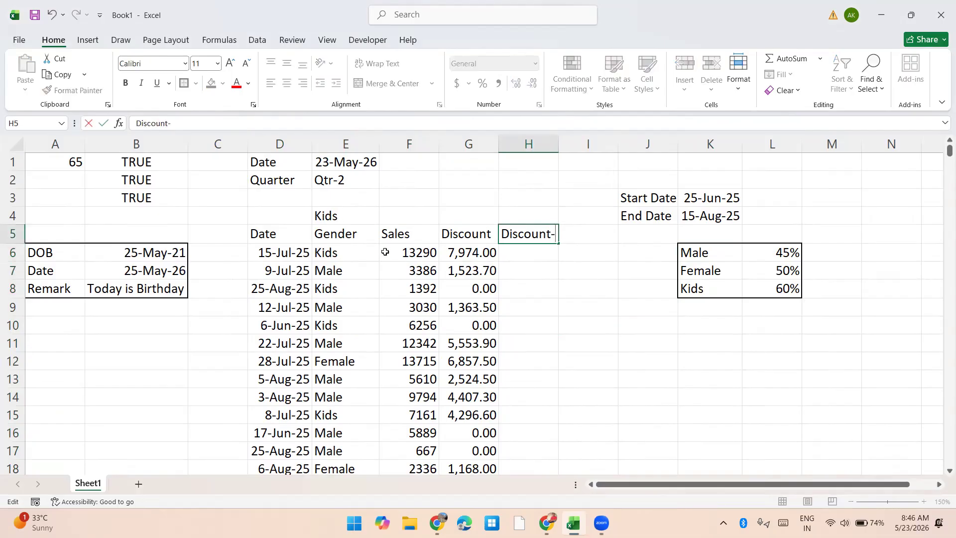
key("Return")
key("Up")
key("alt+h")
key("o")
key("i")
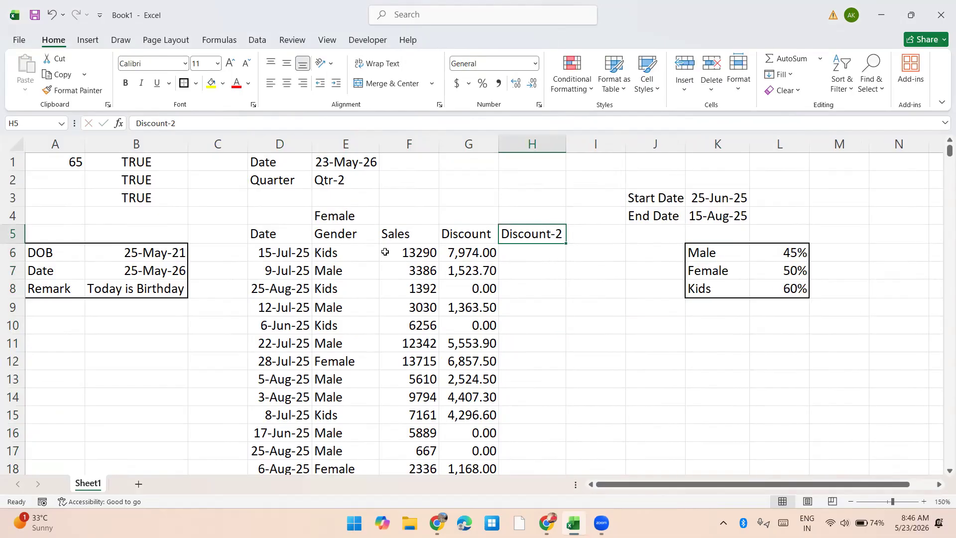
Step: Review the nested IF and AND discount formula in G6
key("Down")
key("Left")
key("F2")
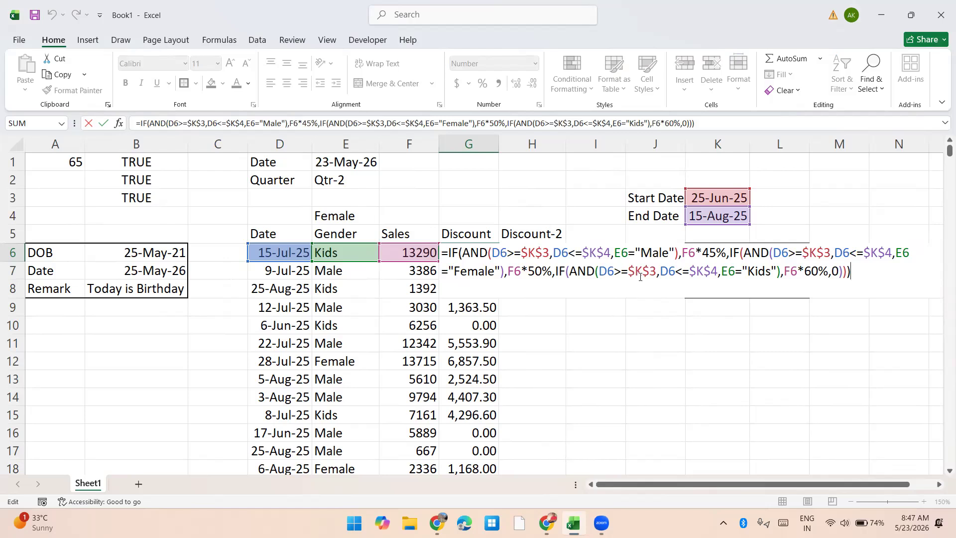
key("Tab")
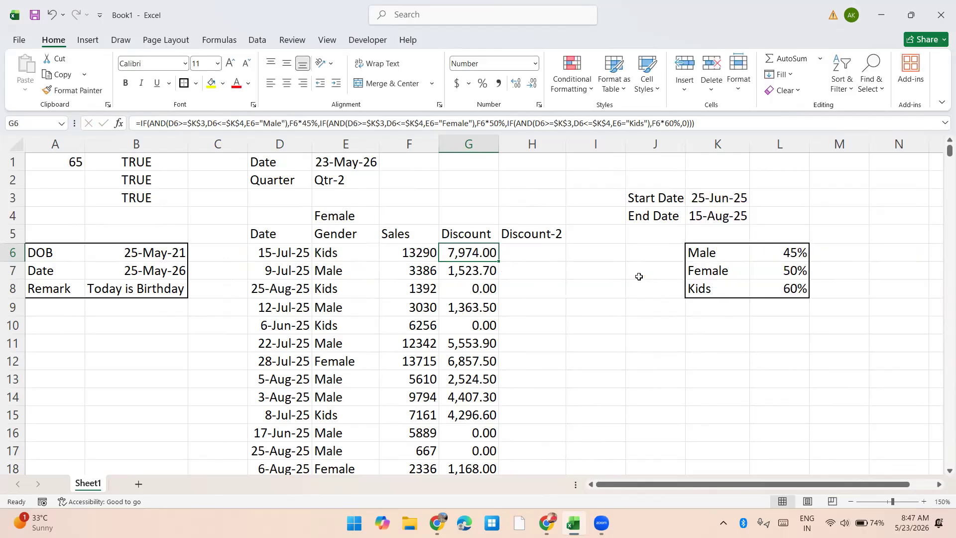
key("Right")
key("Right")
key("Left")
key("Left")
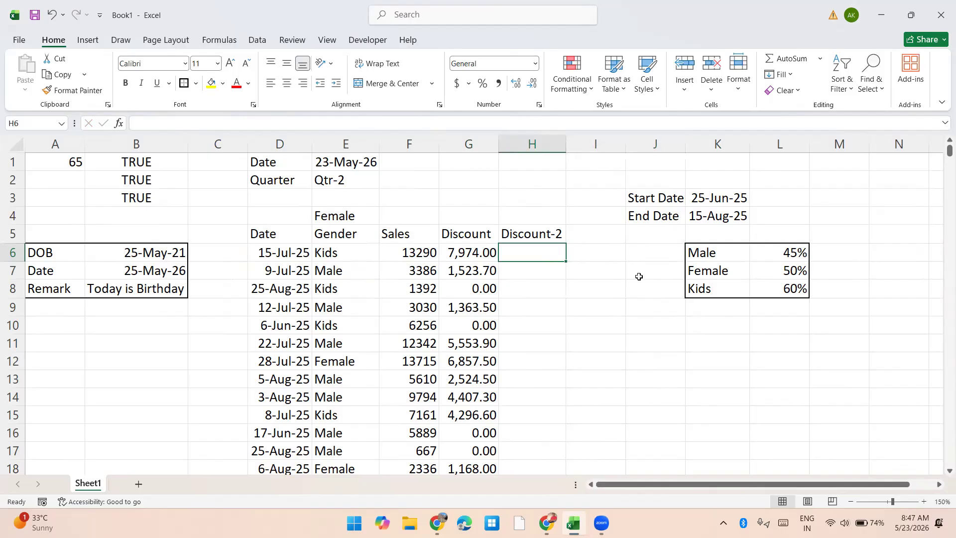
type("=IF(and")
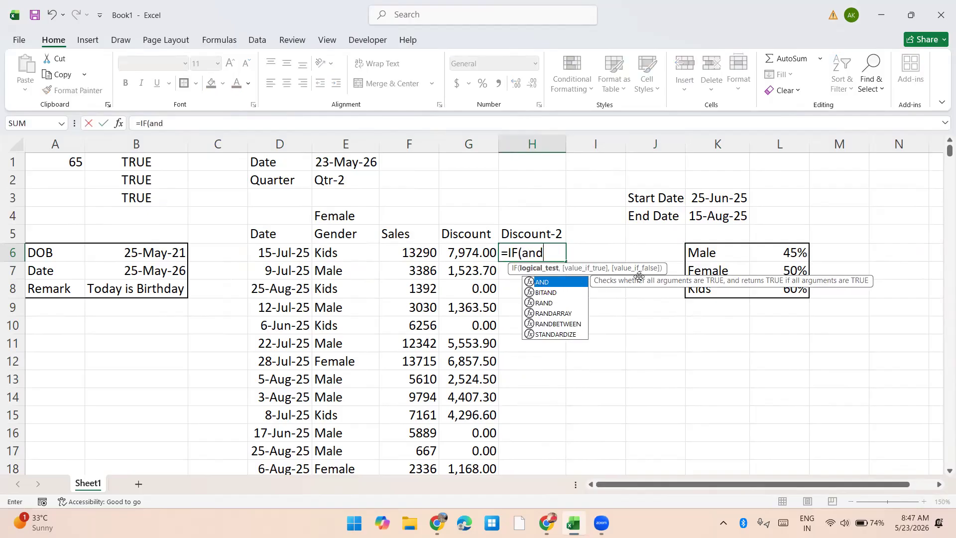
key("Tab")
key("Left")
key("Left")
key("Left")
key("Left")
type(">")
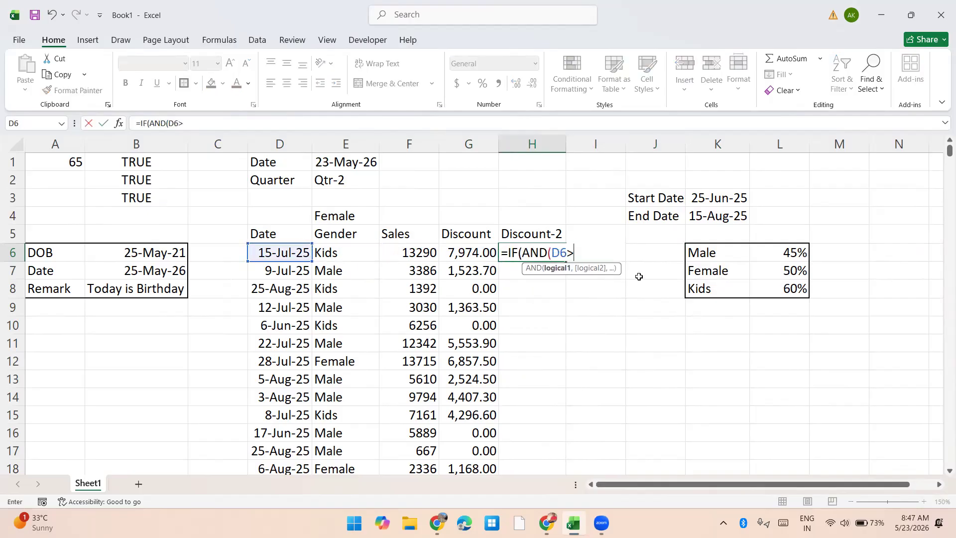
key("Right")
key("Right")
key("Right")
key("Up")
key("Up")
key("Up")
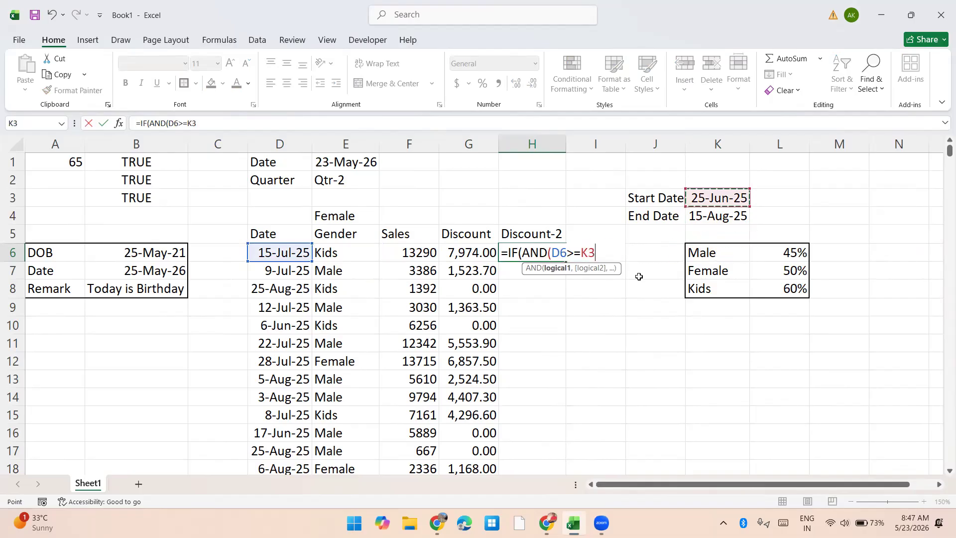
key("Escape")
type("=")
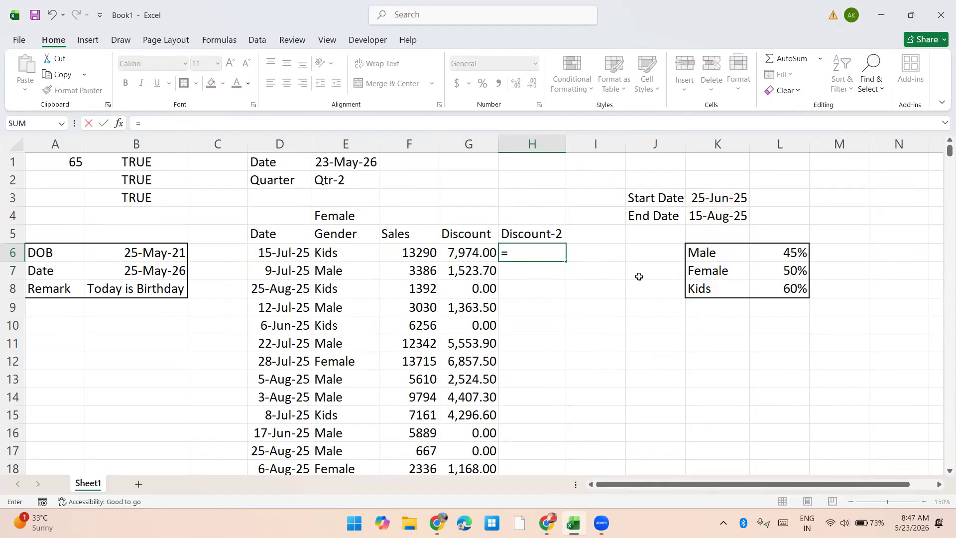
key("Escape")
Step: Start an IF formula in I6 that tests E6 for "Male" and returns G6*45% when true
key("Right")
type("=if")
key("Tab")
key("Left")
key("Left")
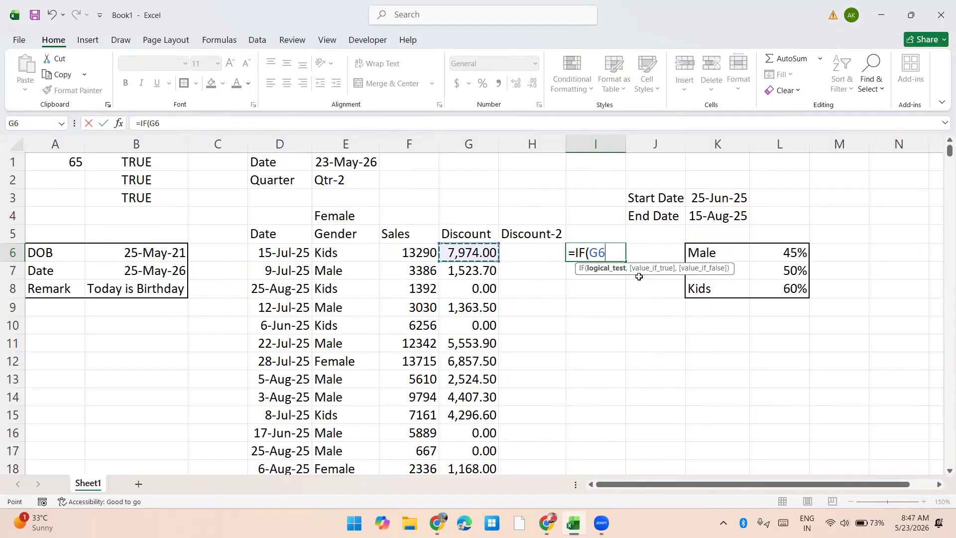
key("Left")
key("Left")
type("=\"Male\",")
key("Left")
key("Left")
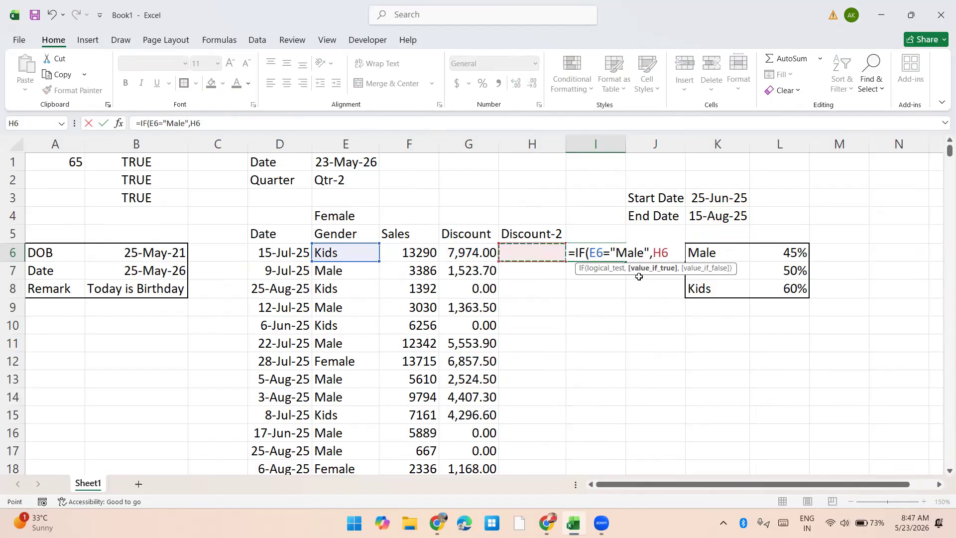
type("*45%,IF(")
Step: Nest a second IF in I6's formula that tests E6 for "Female" and returns G6*50% when true
key("Left")
key("Left")
key("Left")
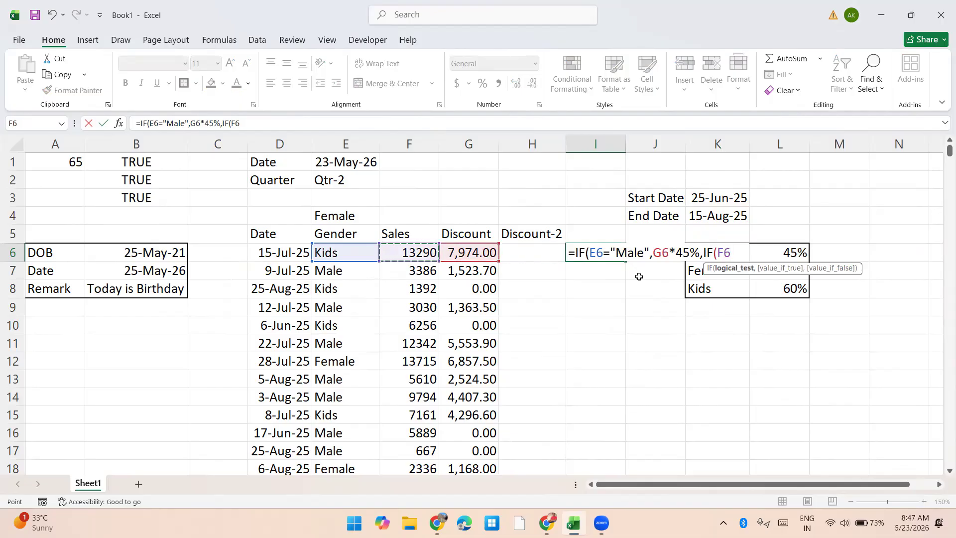
key("Left")
type("=\"Female\",")
key("Left")
key("Left")
type("*")
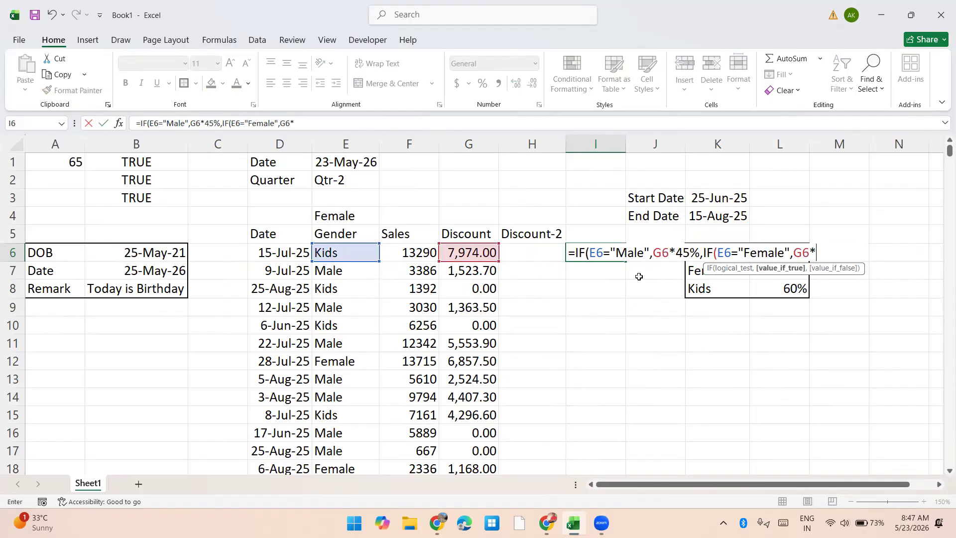
type("50%,")
Step: Set G6*60% as the final false value in I6 and complete the nested formula
key("Left")
key("Left")
type("*60")
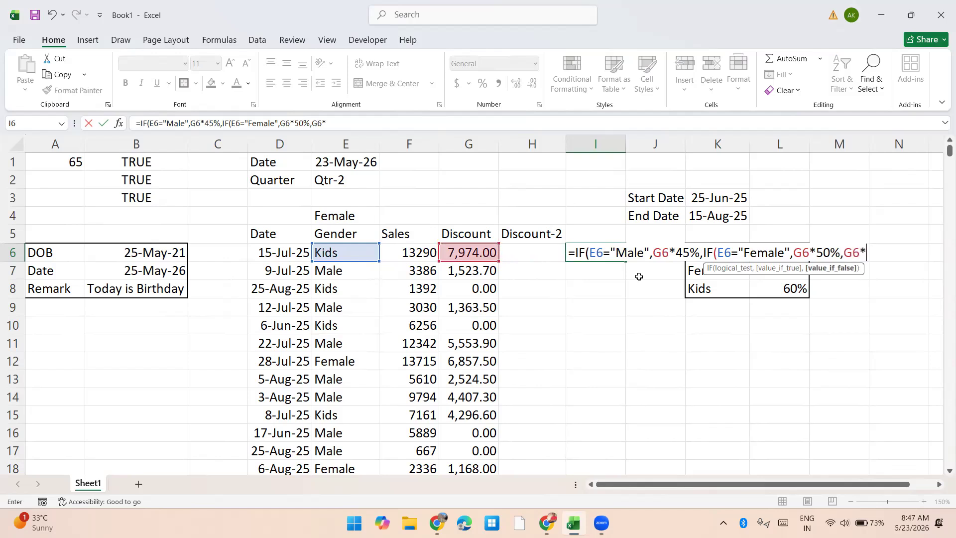
type("%,0))")
key("Return")
Step: Copy the I6 formula down column I through I462
key("Up")
key("Left")
key("Left")
key("ctrl+c")
key("ctrl+Down")
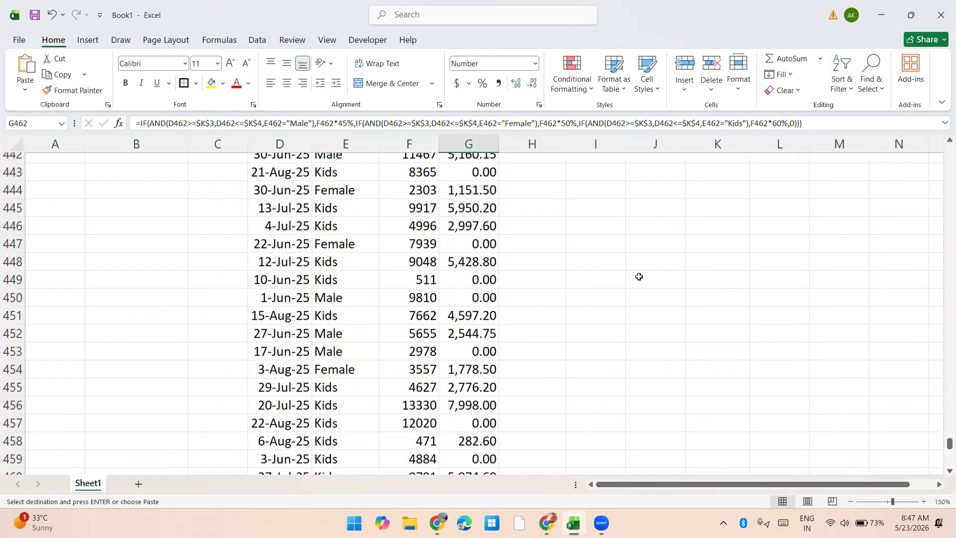
key("Right")
key("Right")
key("ctrl+shift+Up")
key("Return")
key("ctrl+Up")
key("Up")
key("Down")
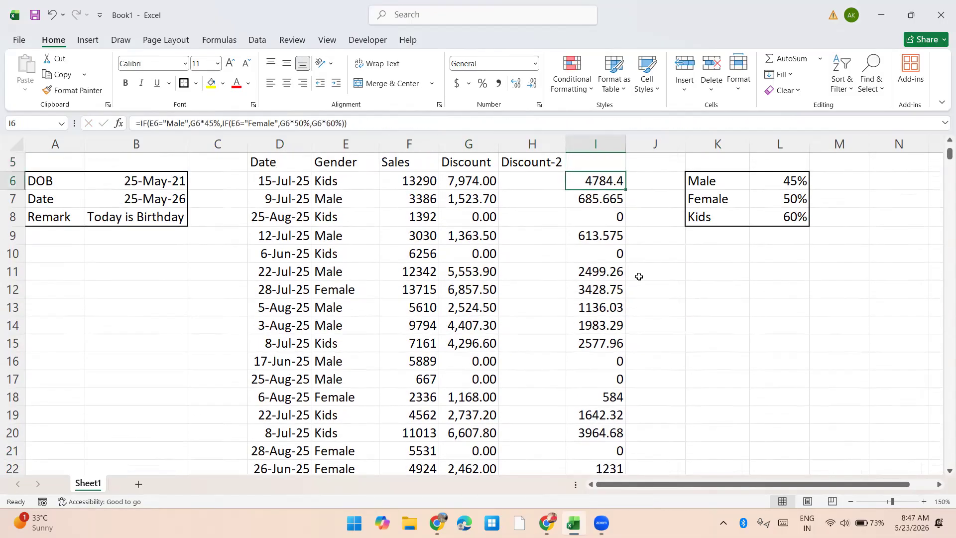
scroll(639, 277, "up", 2)
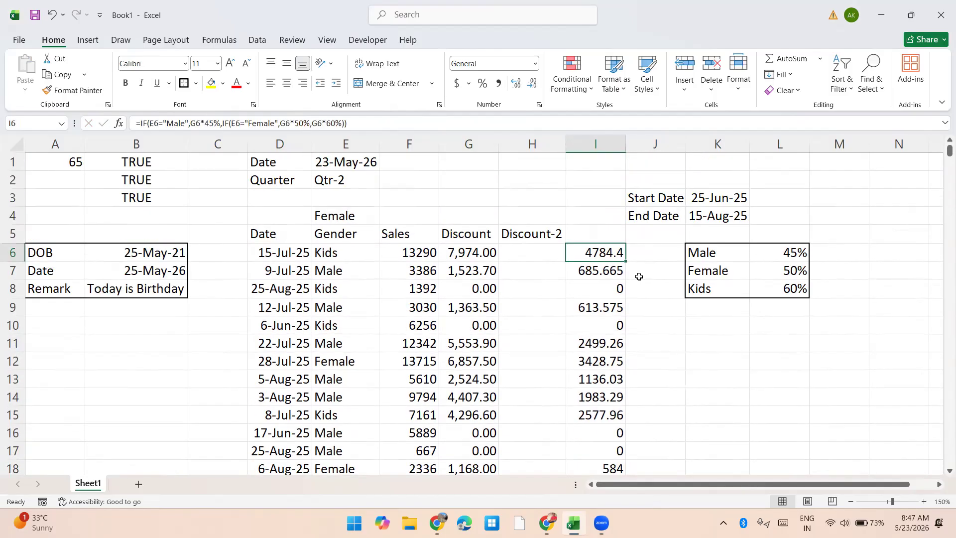
Step: Examine the gender tests and rate arguments of the nested IF formula in I6
key("F2")
key("Left")
key("Left")
key("Left")
key("Left")
key("Left")
key("Left")
key("Left")
key("Left")
key("Left")
key("Left")
key("Left")
key("Left")
key("Left")
key("Left")
key("Left")
key("Left")
key("Left")
key("Left")
key("Left")
key("Left")
key("Right")
key("Right")
key("Right")
key("Right")
key("Right")
key("Right")
key("Right")
key("Right")
key("Right")
key("Right")
key("Right")
key("Right")
key("Right")
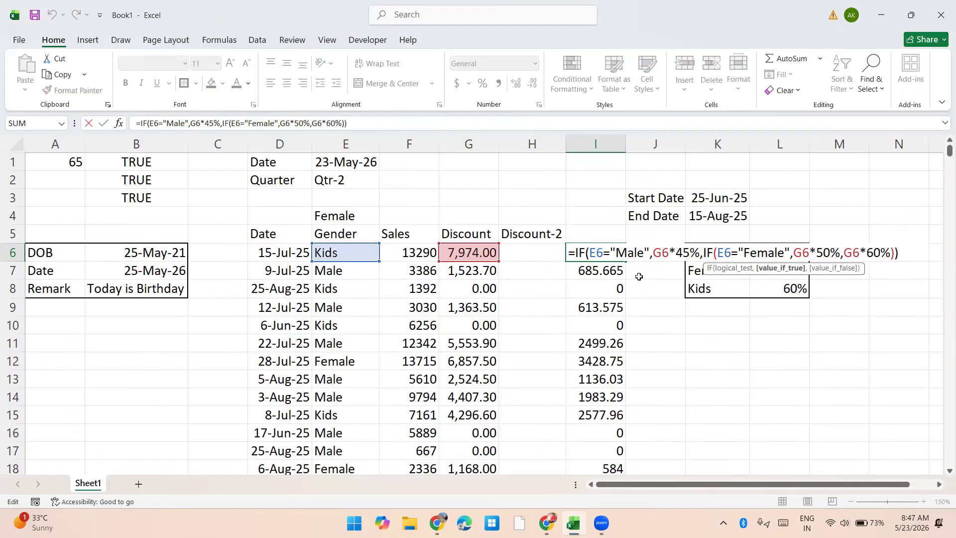
key("Right")
key("Right")
key("Right")
key("Right")
key("Right")
key("Right")
key("Right")
key("Right")
key("Right")
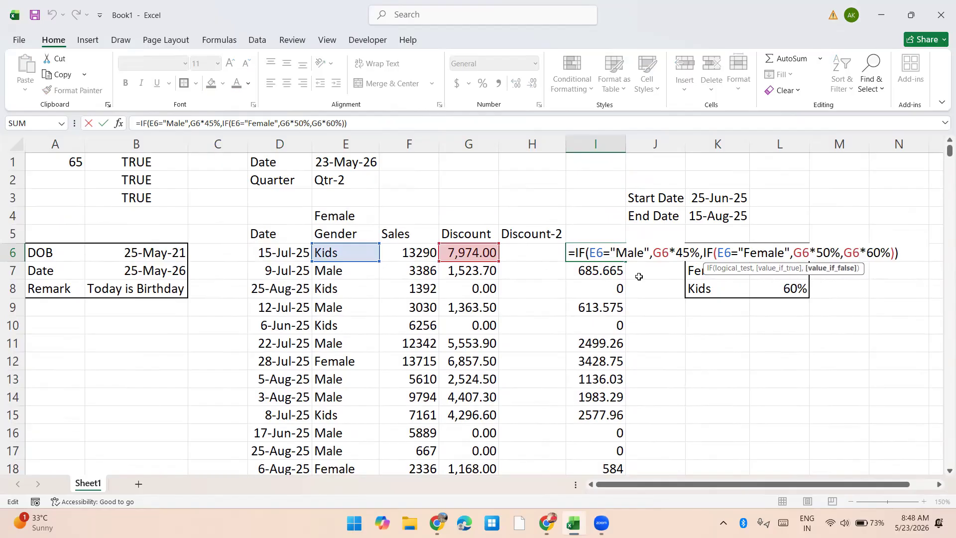
Step: Examine the repeated date and gender conditions in the G6 discount formula
key("Return")
key("Up")
key("Left")
key("Left")
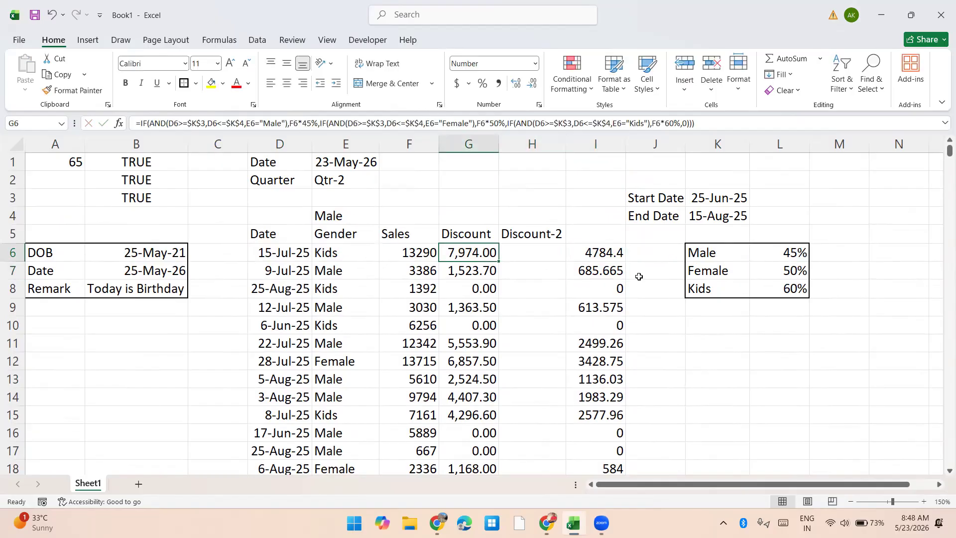
key("F2")
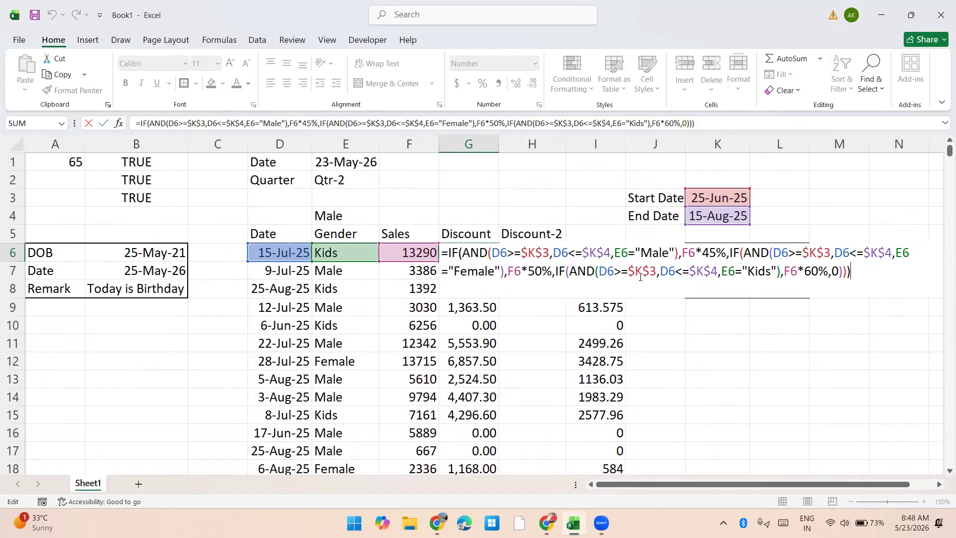
key("Up")
key("ctrl+Return")
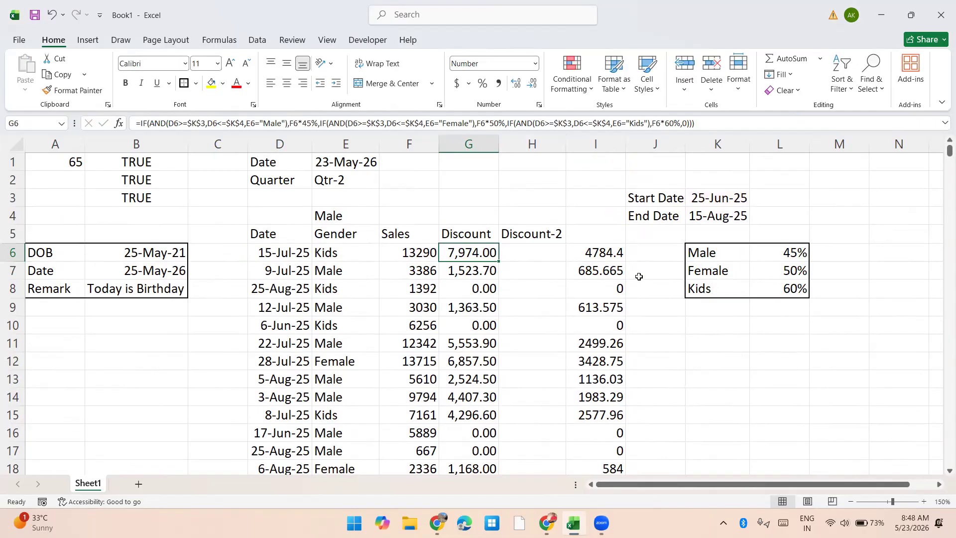
Step: Inspect the results in I6:I462 and compare the formulas in G6 and I6
key("Right")
key("Right")
key("ctrl+shift+Down")
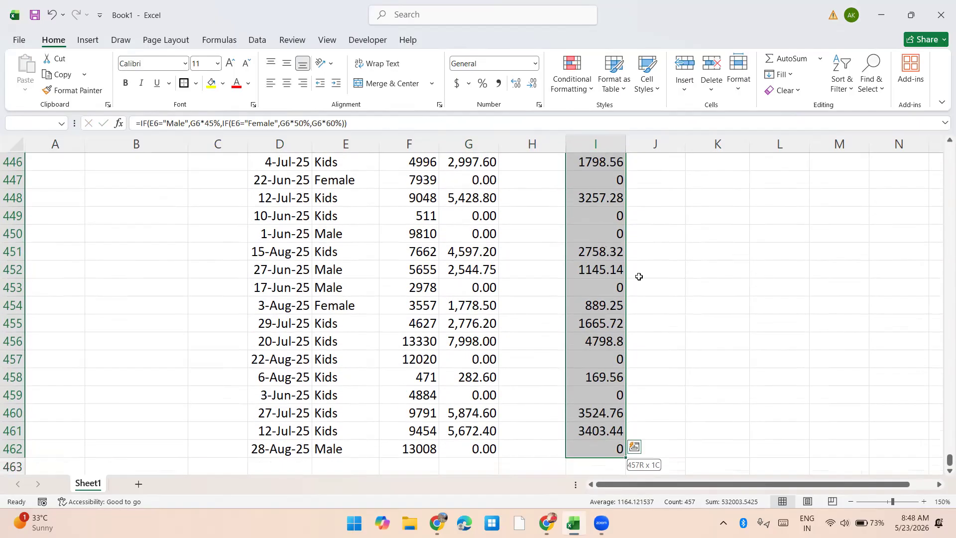
key("shift+BackSpace")
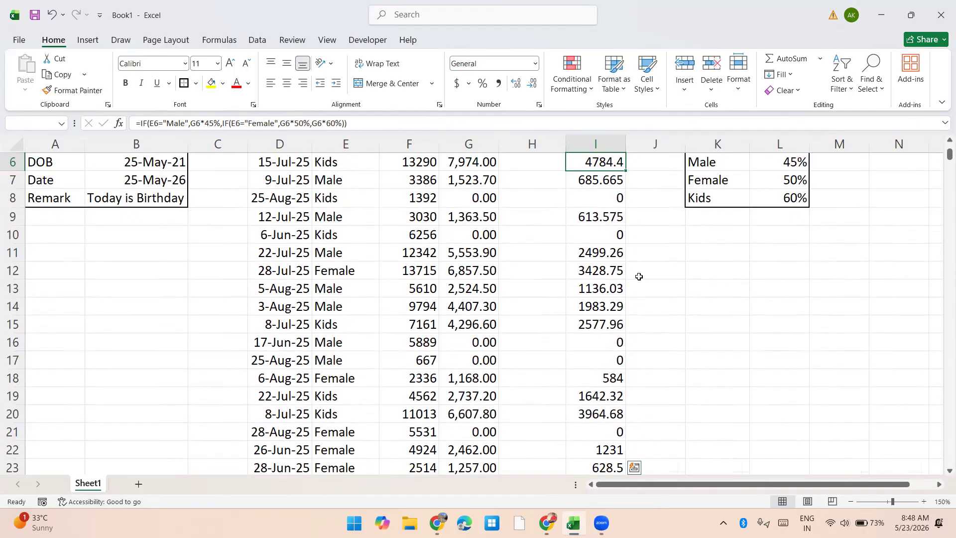
key("Left")
key("Left")
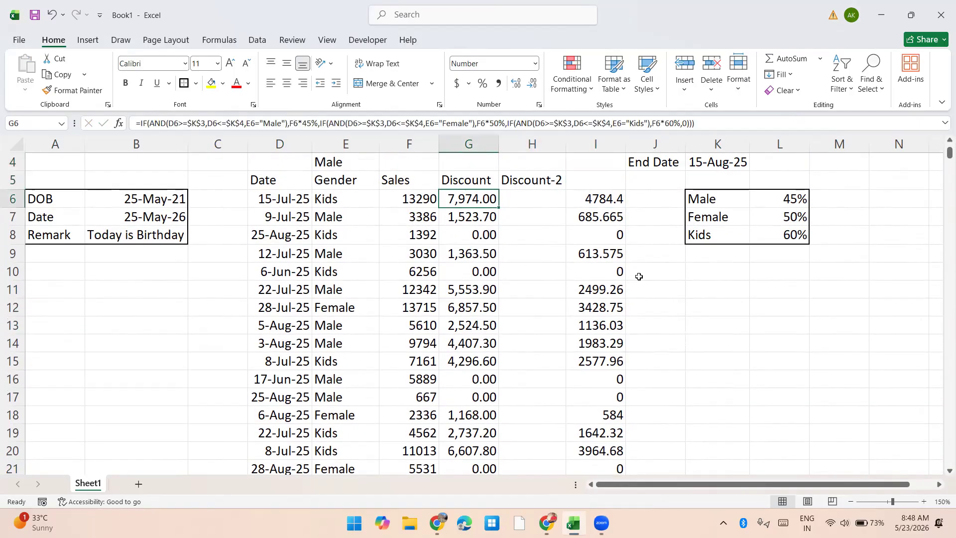
key("F2")
key("Escape")
key("Right")
key("Right")
key("F2")
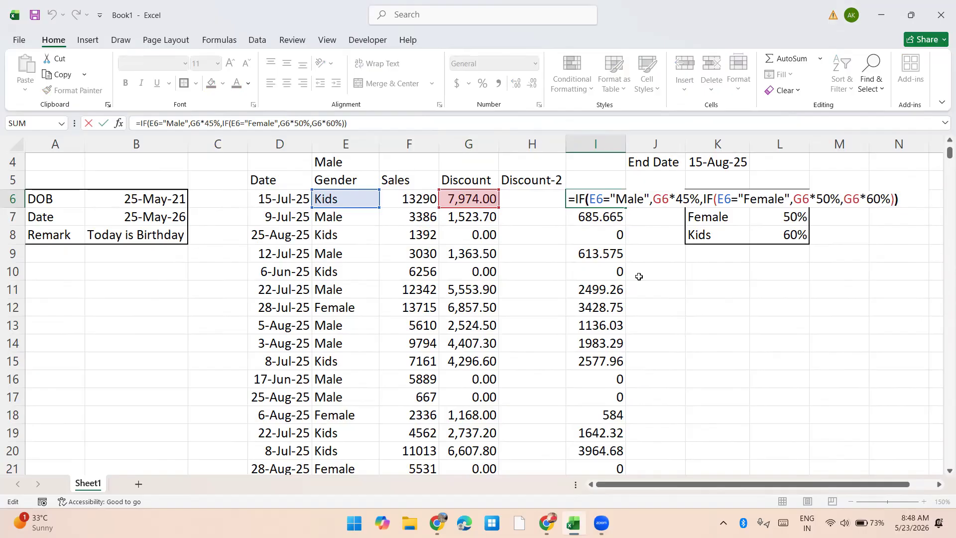
key("Tab")
type("=")
key("Left")
type("/")
key("Left")
Step: Redirect the G6 references in I6's formula to the sales value in F6
key("Left")
key("Left")
key("Left")
key("Return")
key("Up")
key("Delete")
key("Left")
key("F2")
left_click_drag(465, 209, 431, 204)
key("Return")
Step: Fill the corrected I6 formula down through I462 and format the results with a thousands separator and two decimals
key("Up")
key("ctrl+shift+Down")
key("ctrl+shift+1")
key("Up")
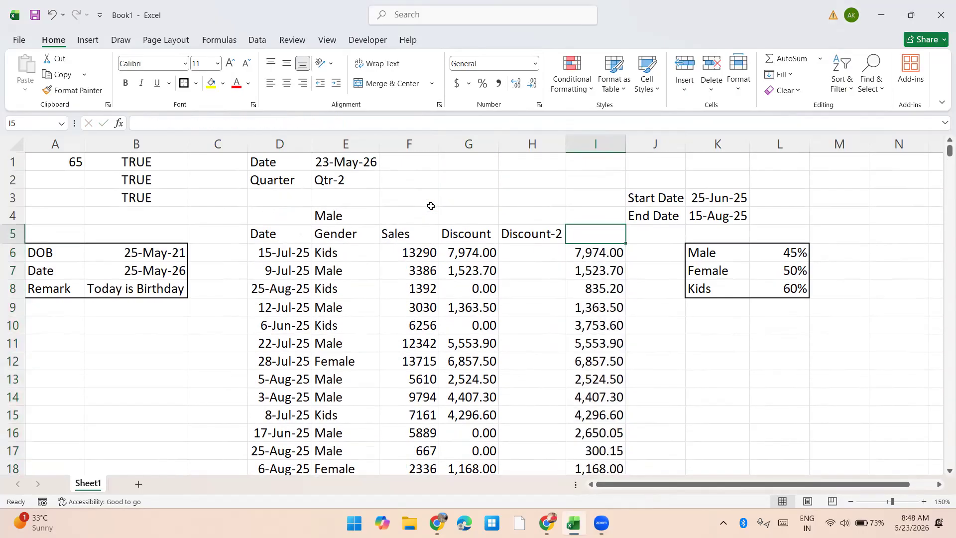
key("Down")
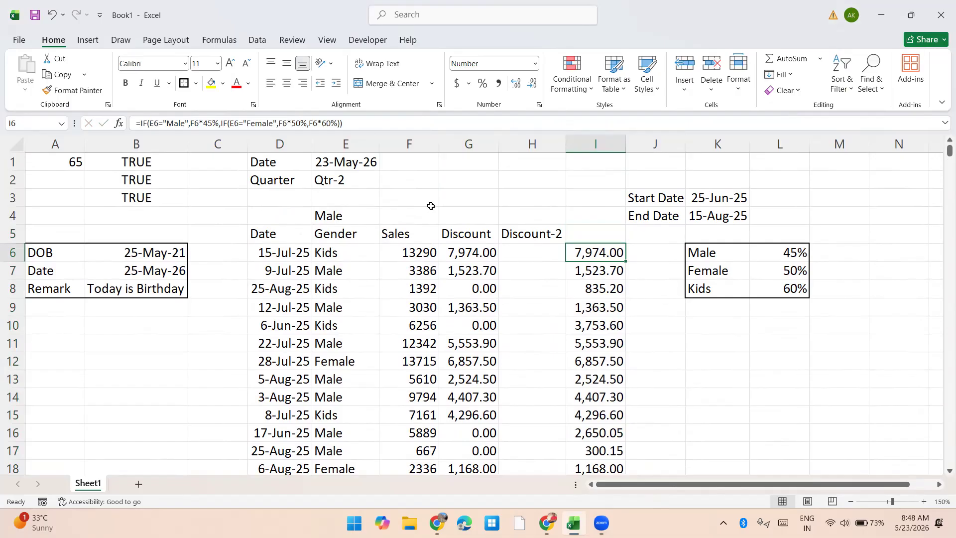
key("Up")
key("Up")
key("Up")
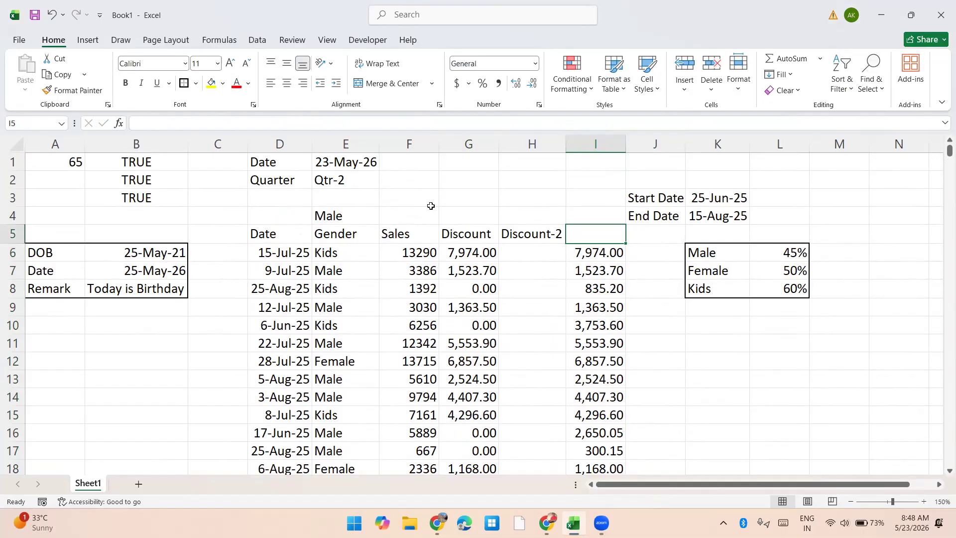
key("Right")
key("Down")
key("Down")
key("Down")
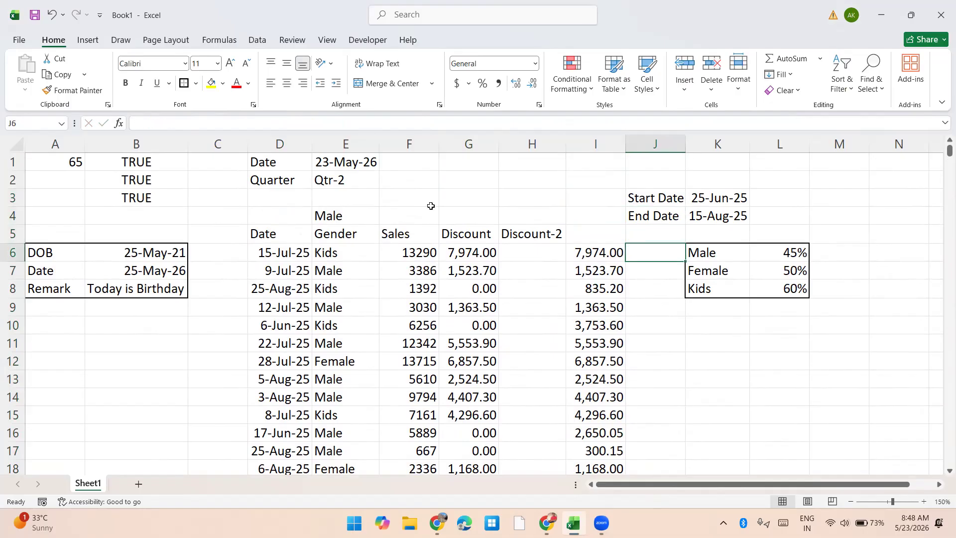
Step: Start I6's formula with IF(AND( ahead of the gender IF, testing whether the date D6>=$K$3
key("Left")
key("F2")
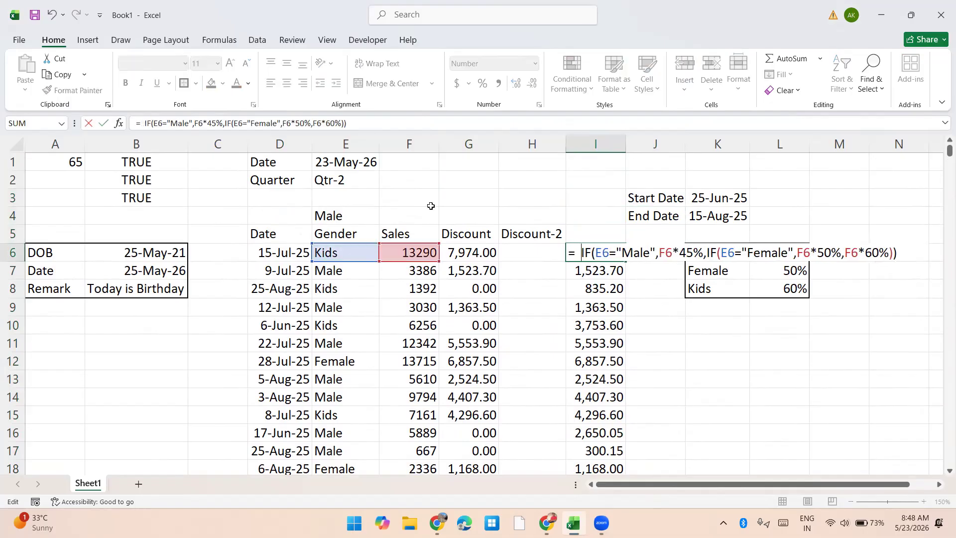
type("IF(and")
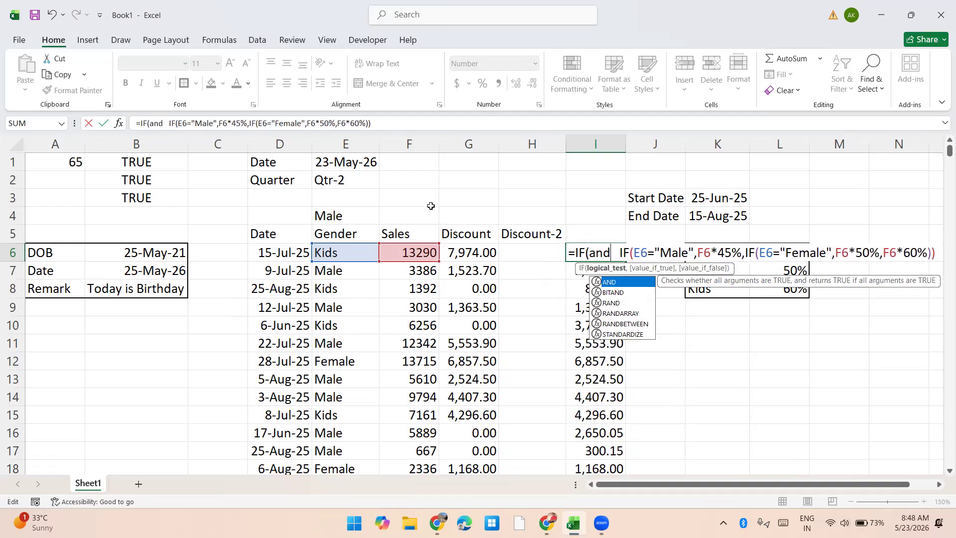
key("Tab")
key("Left")
key("Left")
key("Left")
key("Left")
key("Left")
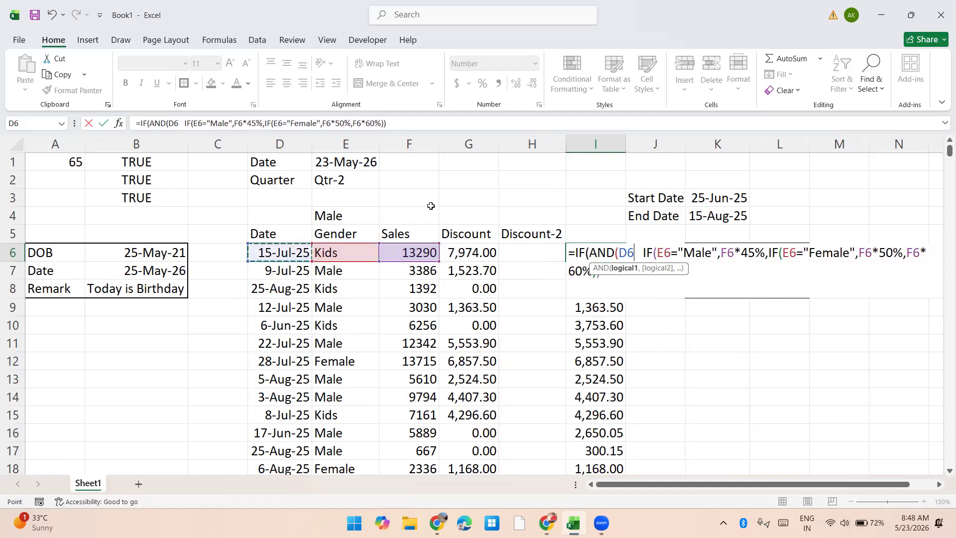
type(">=")
key("Up")
key("Up")
key("Up")
key("Right")
key("Right")
key("F4")
Step: Add D6<=$K$4 as the second AND condition in I6's formula and close the AND test
type(",")
key("Left")
key("Left")
key("Left")
key("Left")
key("Left")
key("Left")
type("<=")
key("Up")
key("Up")
key("Right")
key("Right")
key("F4")
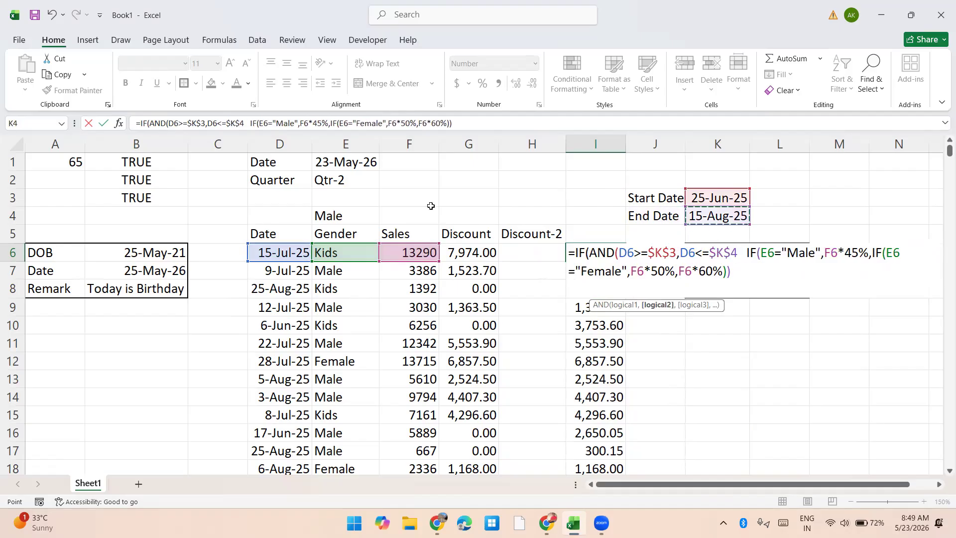
type("),")
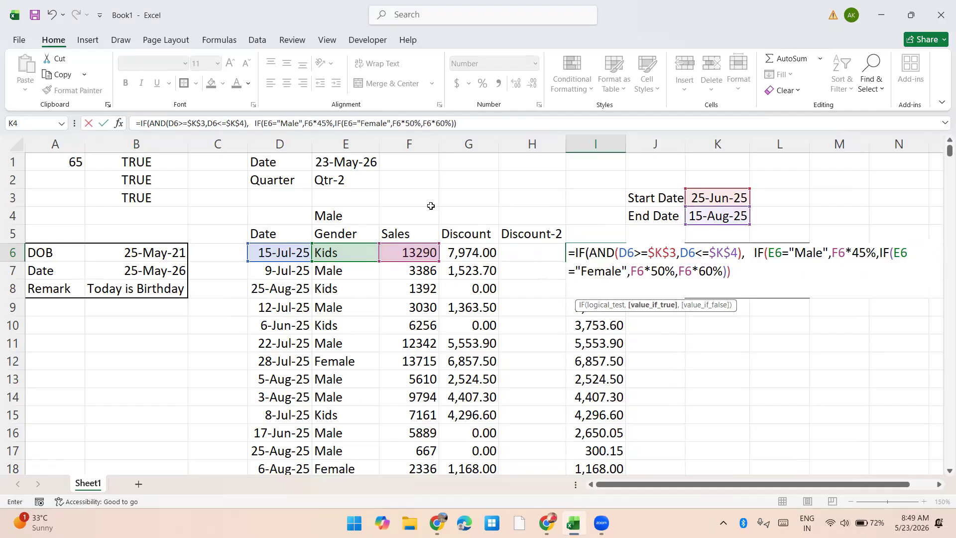
Step: Make the nested gender IF the value if true and 0 the value if false in I6's formula
key("Delete")
key("Delete")
key("Delete")
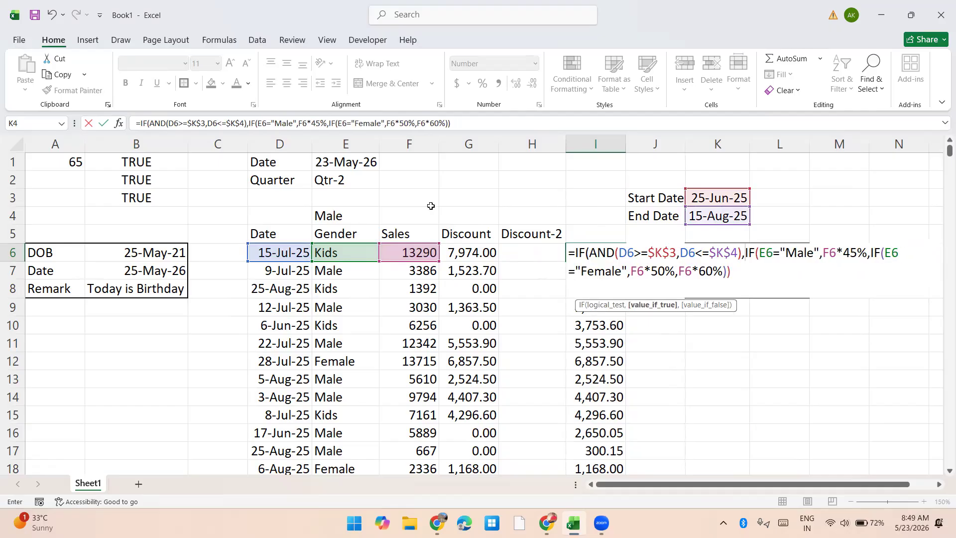
key("Down")
key("BackSpace")
key("BackSpace")
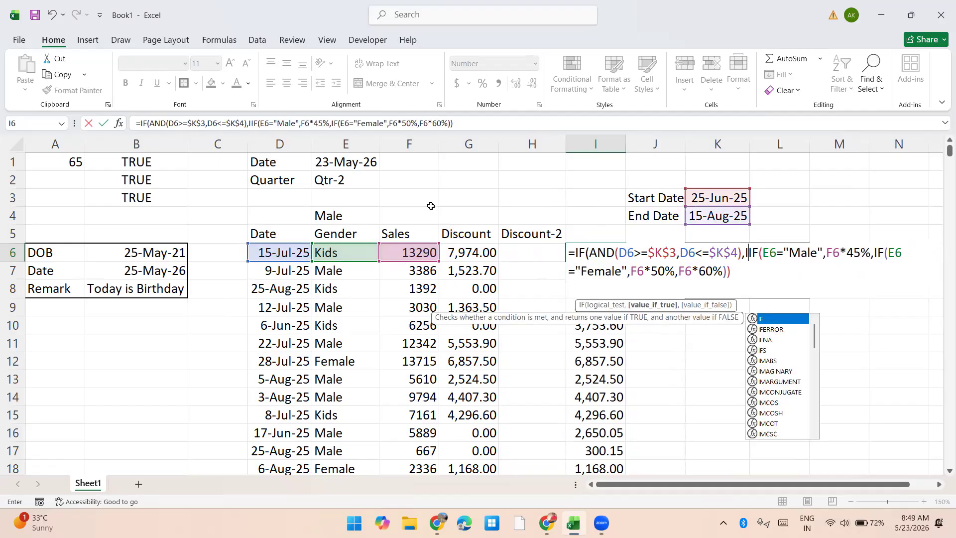
type(",0")
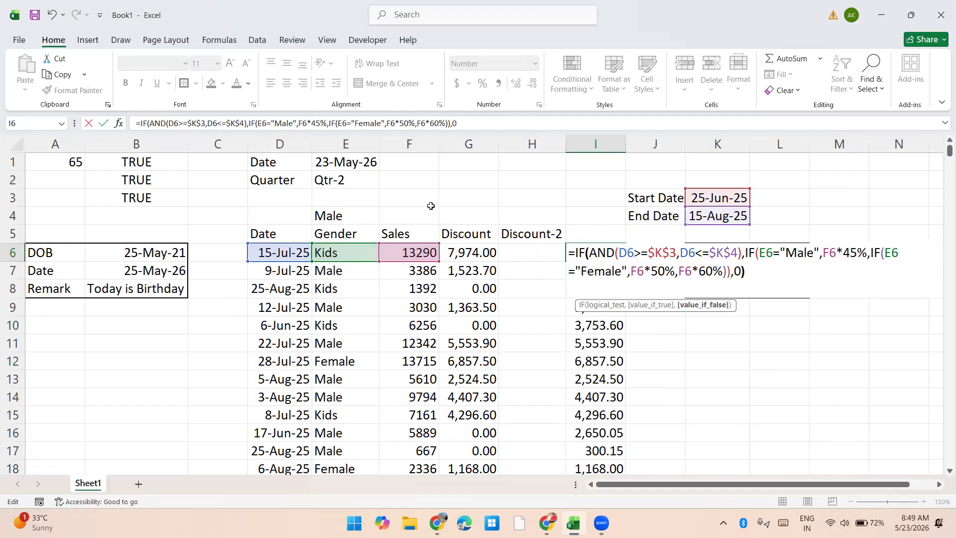
type(")")
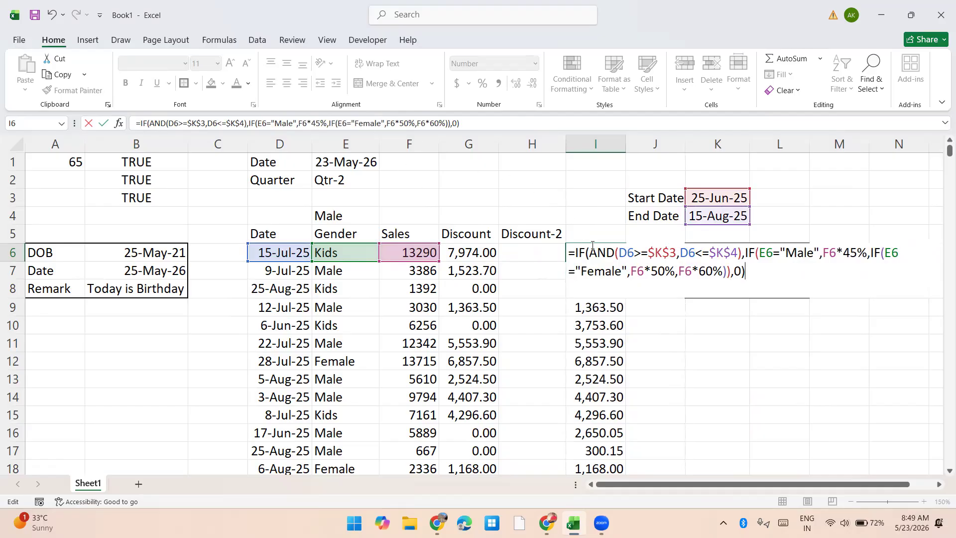
left_click_drag(591, 251, 734, 272)
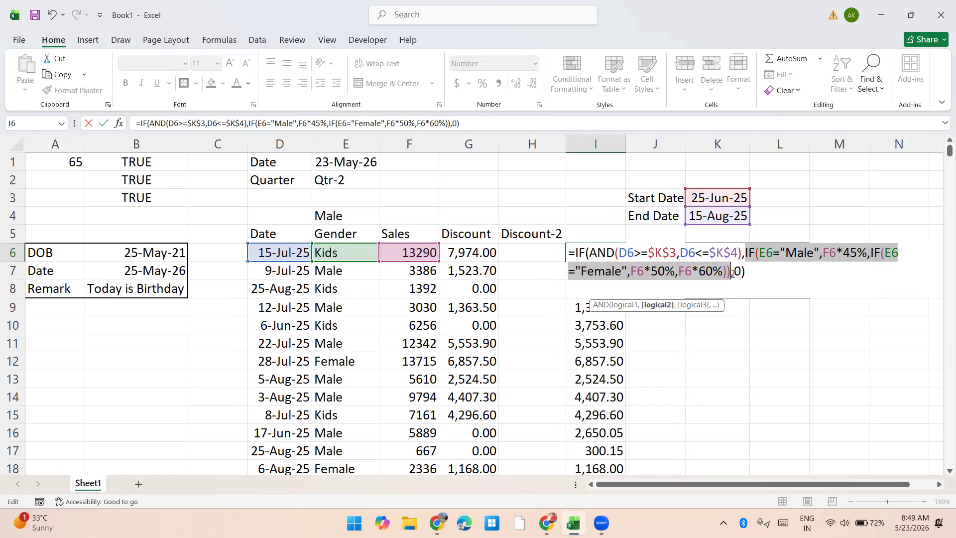
left_click_drag(733, 273, 743, 272)
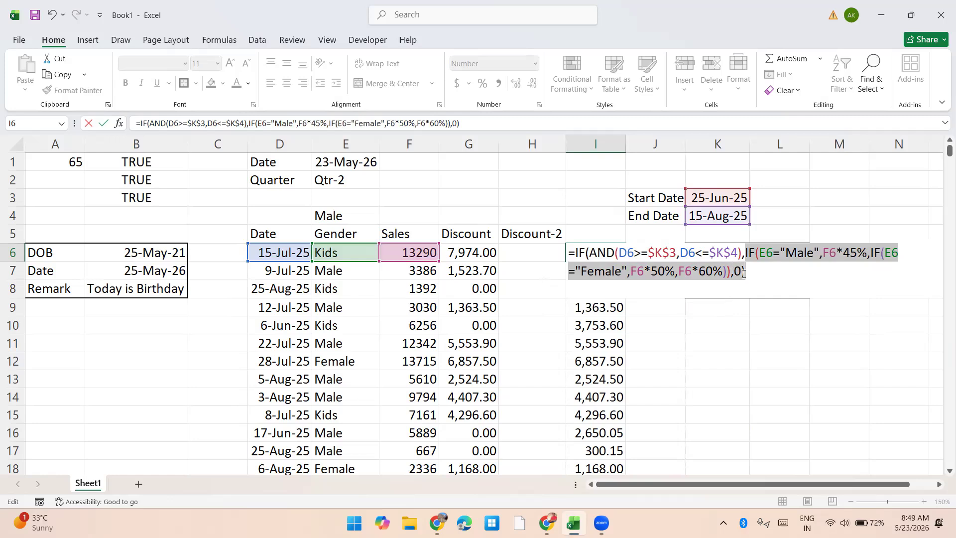
key("Return")
Step: Fill the date-checked I6 formula down through I462
key("Up")
key("Delete")
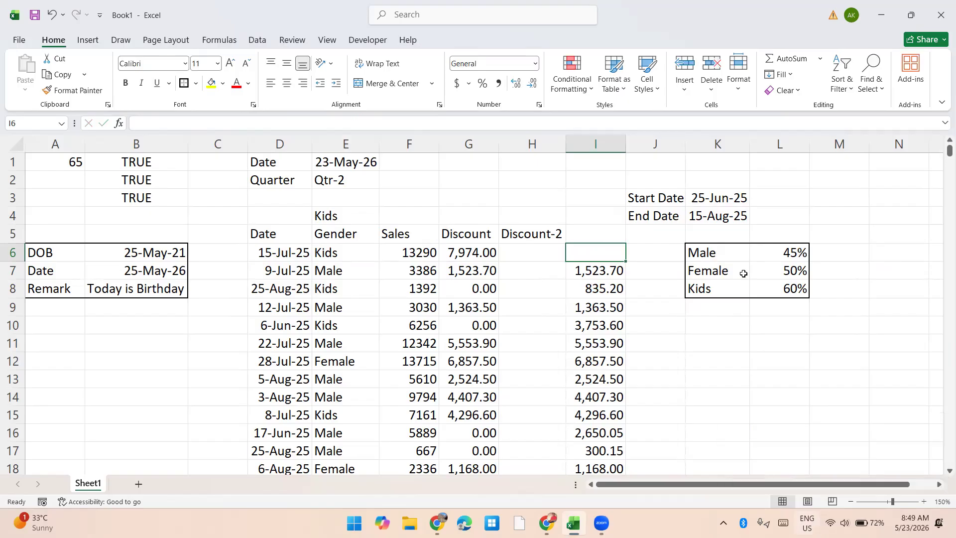
key("ctrl+z")
key("ctrl+shift+Down")
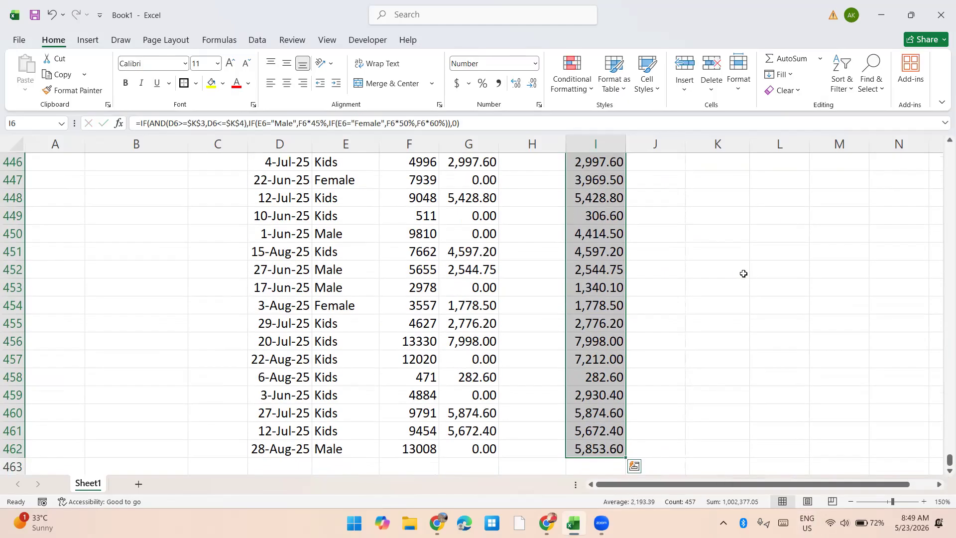
key("ctrl+d")
key("Up")
Step: Move the formulas from I6:I462 into the Discount-2 column starting at H6
key("Up")
key("Down")
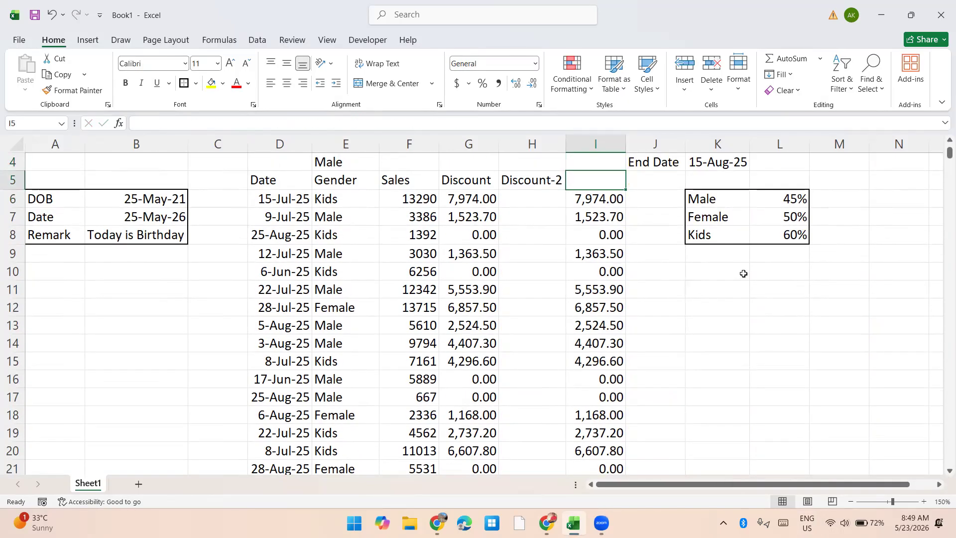
key("Down")
key("ctrl+shift+Down")
key("ctrl+c")
key("ctrl+BackSpace")
key("Left")
key("ctrl+v")
key("Up")
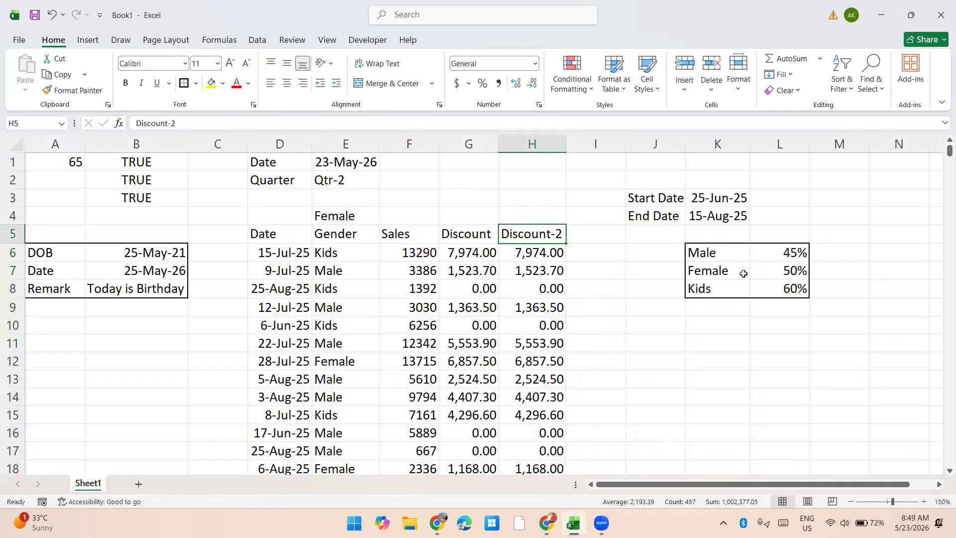
key("Down")
key("F2")
key("Escape")
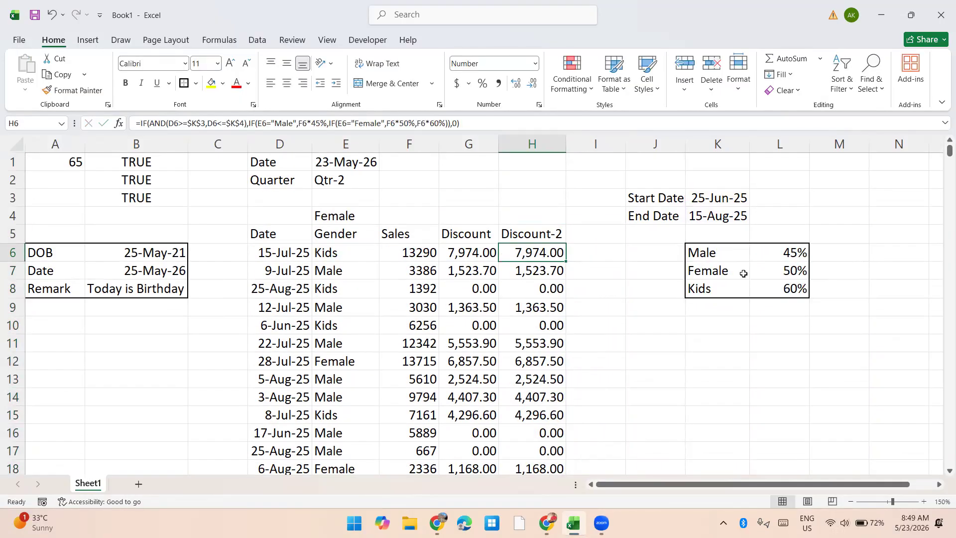
Step: Copy the gender discount rates table in K6:L8 to K11
key("Up")
key("Up")
key("Right")
key("Right")
key("Down")
key("Down")
key("Right")
key("ctrl+a")
key("ctrl+c")
key("Down")
Step: Label the copied rates table Weekend in K10
key("Down")
key("Down")
key("Down")
key("Down")
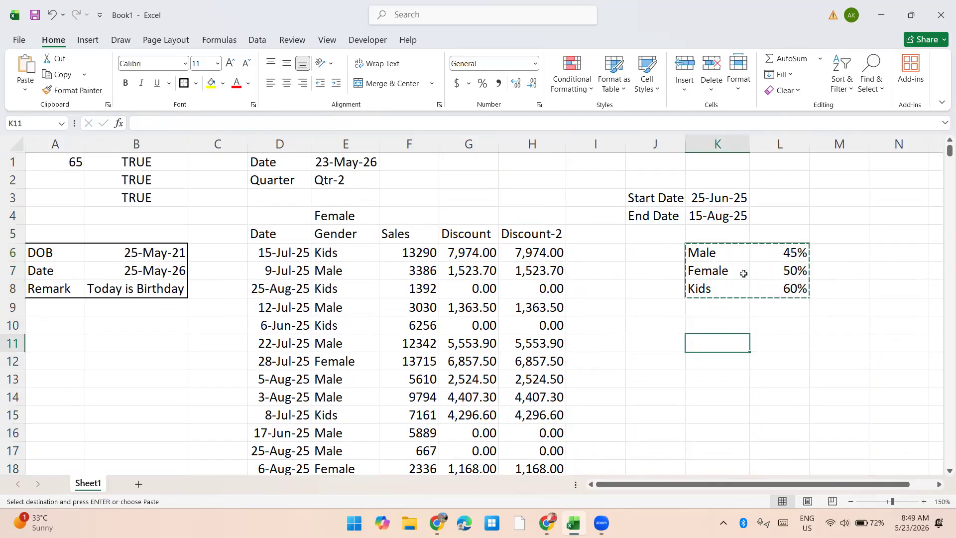
key("Return")
key("Up")
key("Up")
key("Up")
key("Down")
key("Down")
key("Down")
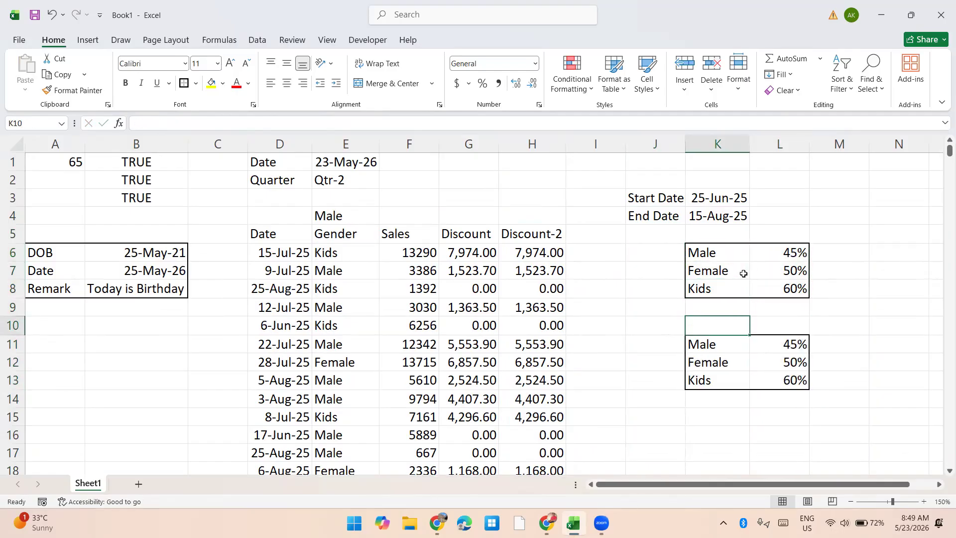
key("Up")
type("Weekd")
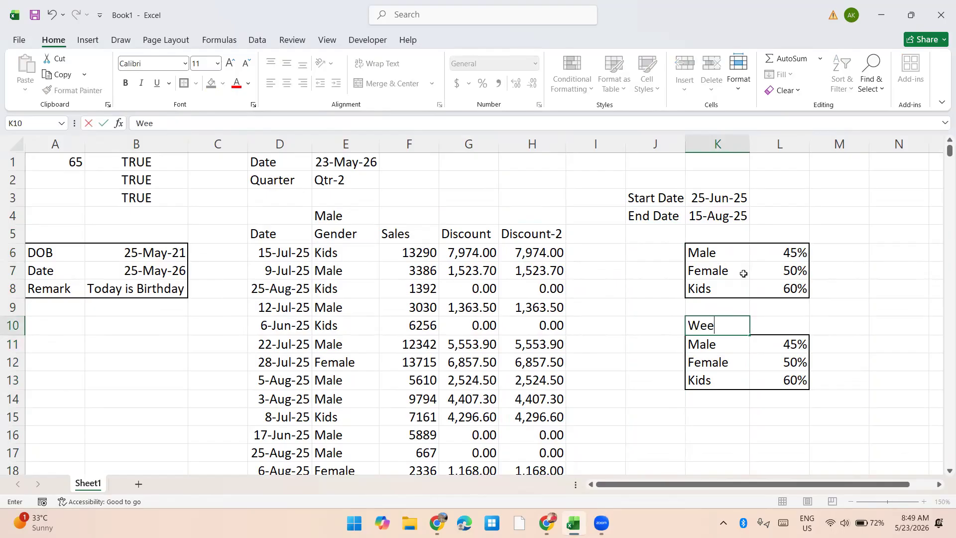
key("BackSpace")
type("ed")
key("BackSpace")
type("nd")
key("Up")
key("Up")
key("Up")
key("Up")
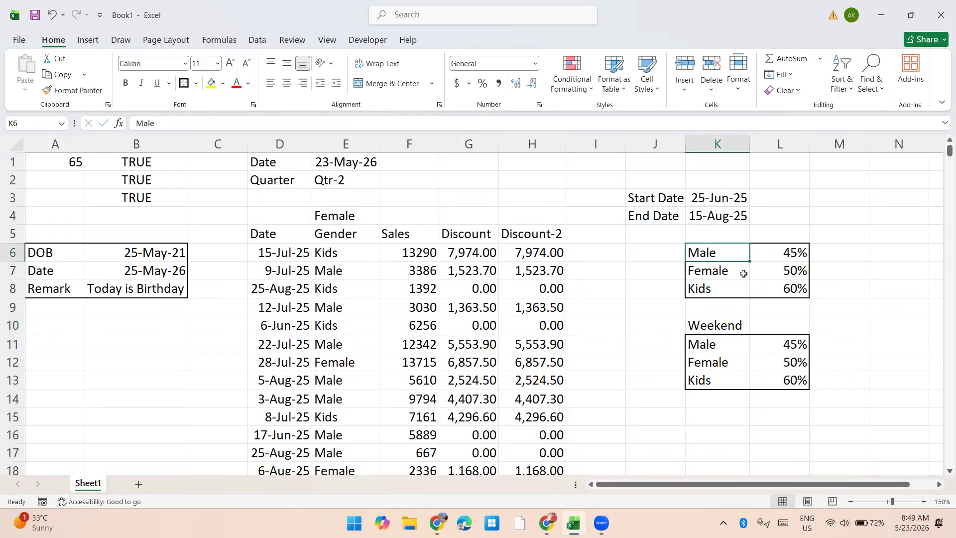
Step: Move the original rates table K6:L8 down one row to start at K7
key("shift+Right")
key("ctrl+c")
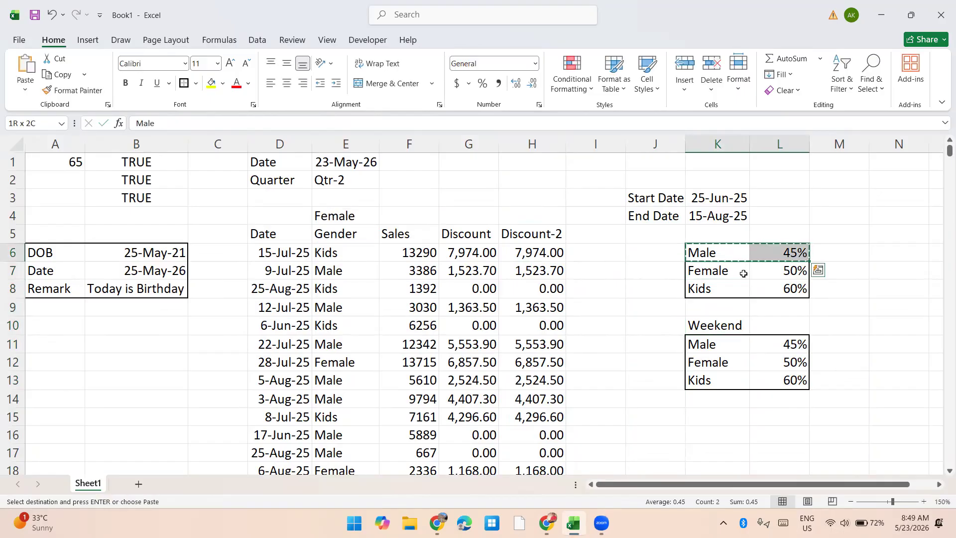
key("shift+Down")
key("shift+Down")
key("ctrl+c")
left_click(743, 273)
key("ctrl+v")
key("Up")
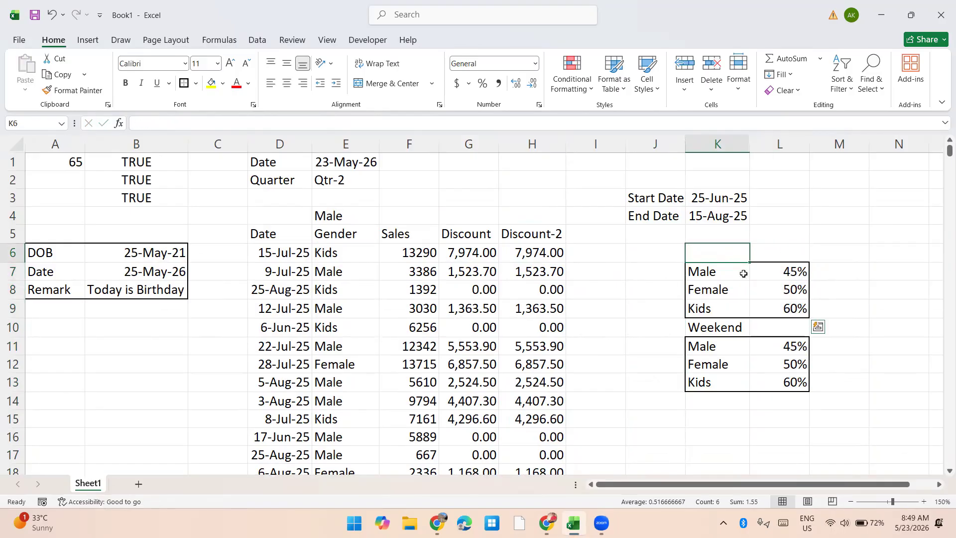
Step: Label the first rates table Weekday in K6 and enter (Mon to Fri) in L6
type("Weekday")
key("Return")
key("Up")
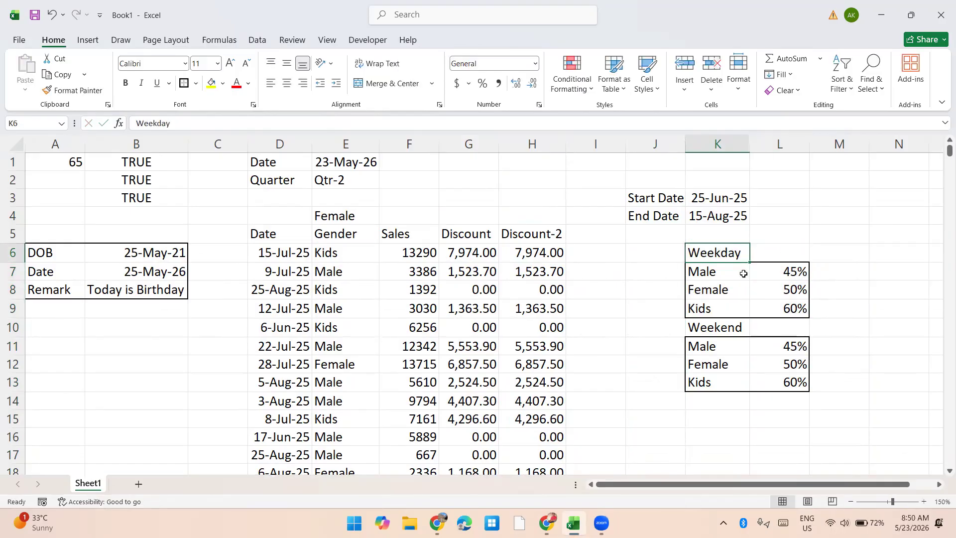
key("Right")
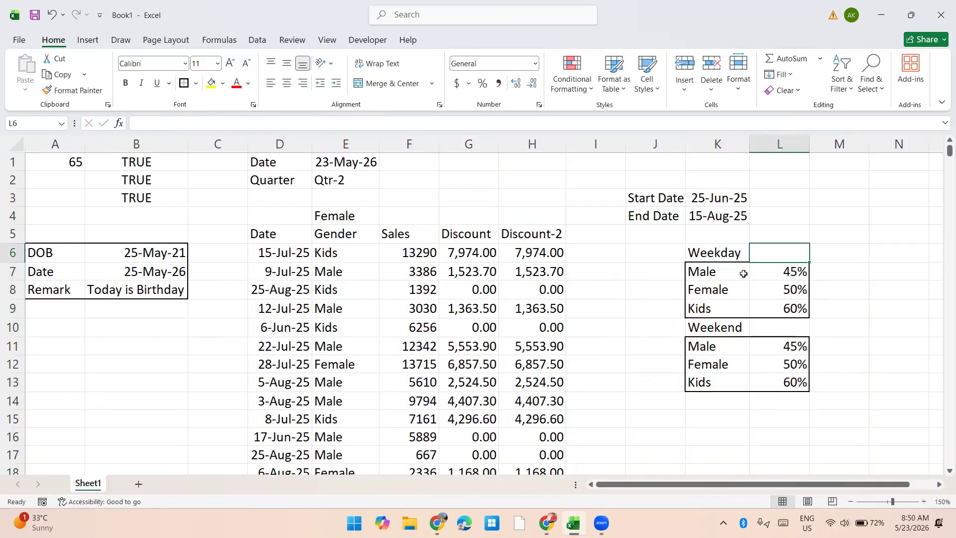
type("(Mon to Fri)")
key("Return")
Step: Enter Sat & Sun in L10 beside the Weekend label
key("Down")
key("Down")
key("Down")
type("Th")
key("BackSpace")
key("BackSpace")
type("Sat & Sun")
key("Return")
Step: Apply an outside border around the weekday and weekend rates block K6:L13
key("Up")
key("Up")
key("Up")
key("Up")
key("Up")
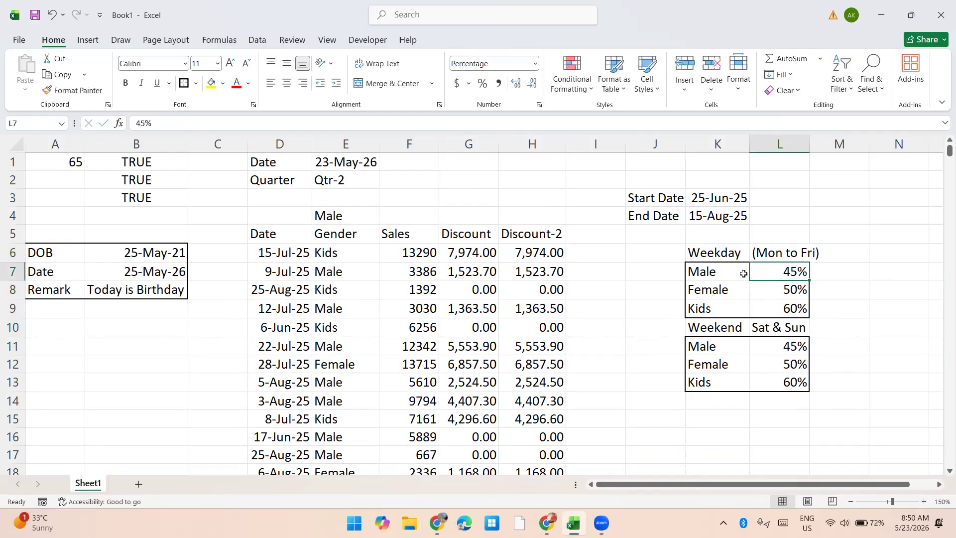
key("Left")
key("shift+Right")
key("shift+Right")
key("shift+Down")
key("shift+Down")
key("shift+Down")
key("shift+Down")
key("shift+Down")
key("shift+Down")
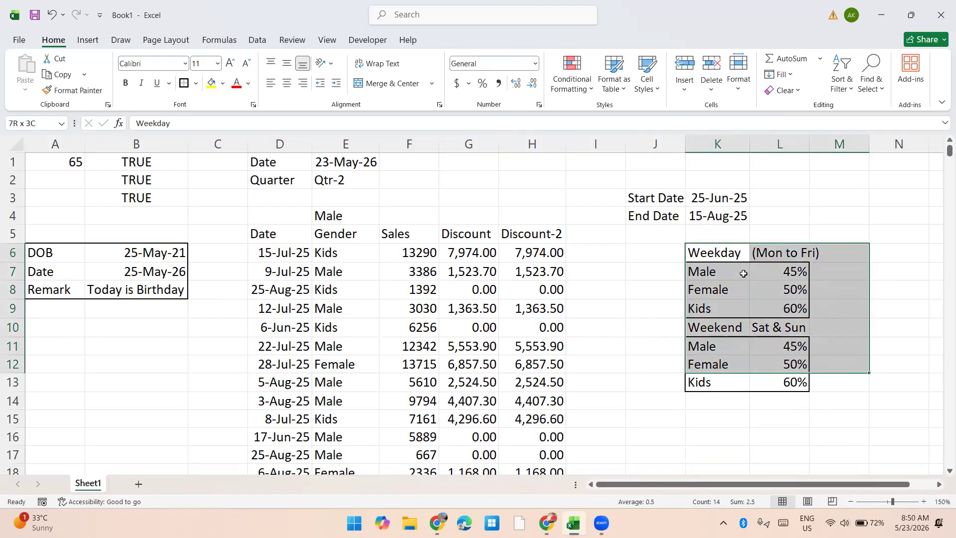
key("shift+Left")
key("shift+Down")
key("Up")
key("Down")
key("shift+Down")
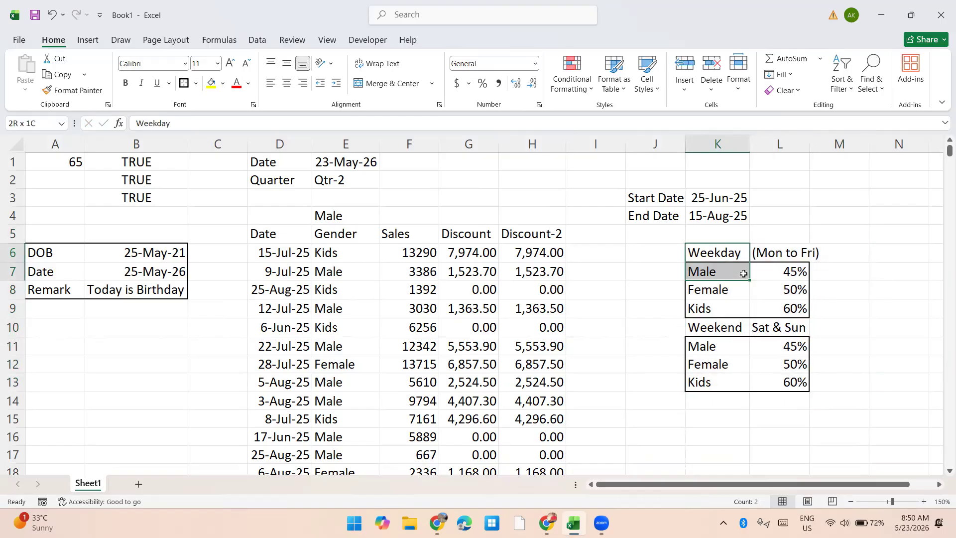
key("shift+Down")
key("shift+Right")
key("shift+Down")
key("shift+Down")
key("shift+Down")
key("shift+Down")
key("shift+Down")
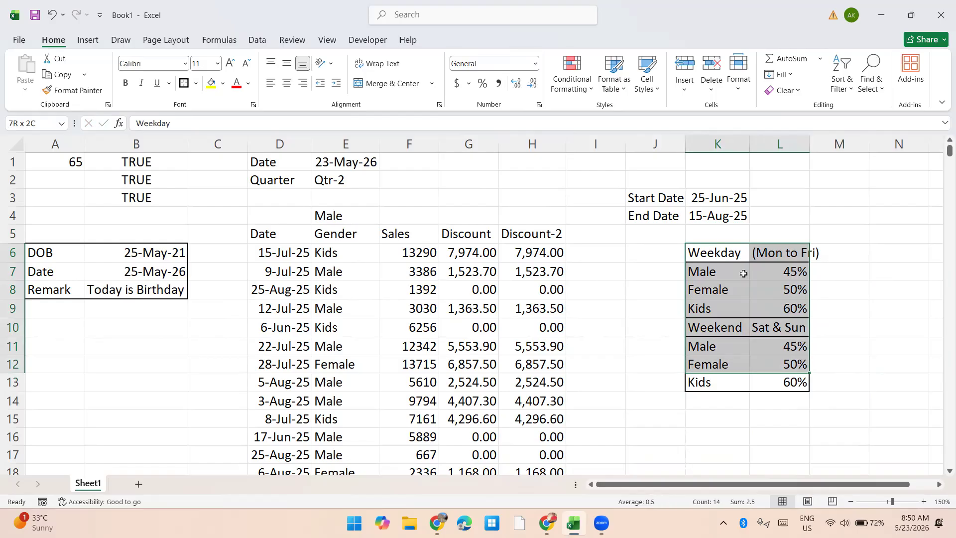
key("alt+h")
key("b")
key("s")
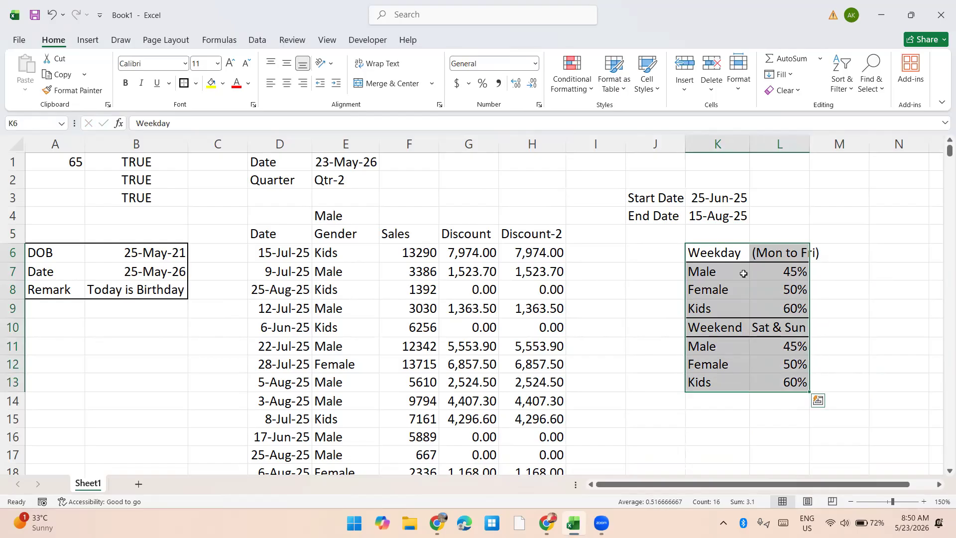
Step: AutoFit columns K and L to their full contents
key("Right")
key("Left")
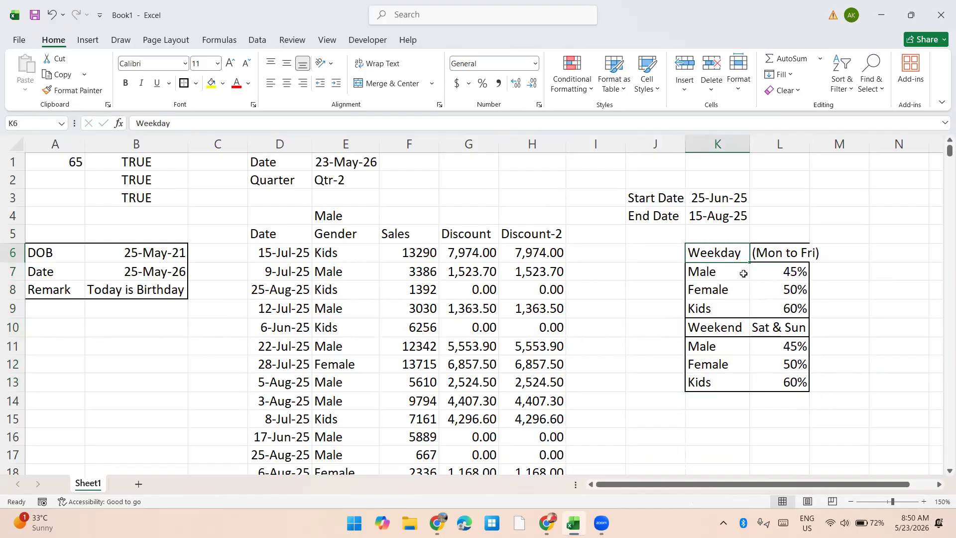
key("shift+Right")
key("alt+o")
key("c")
key("a")
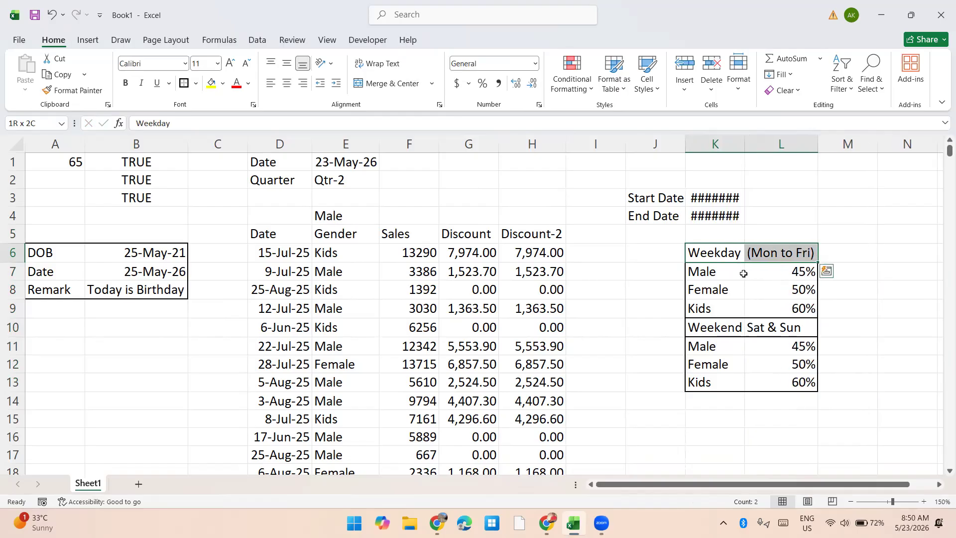
key("ctrl+space")
key("alt+o")
key("c")
key("a")
key("Left")
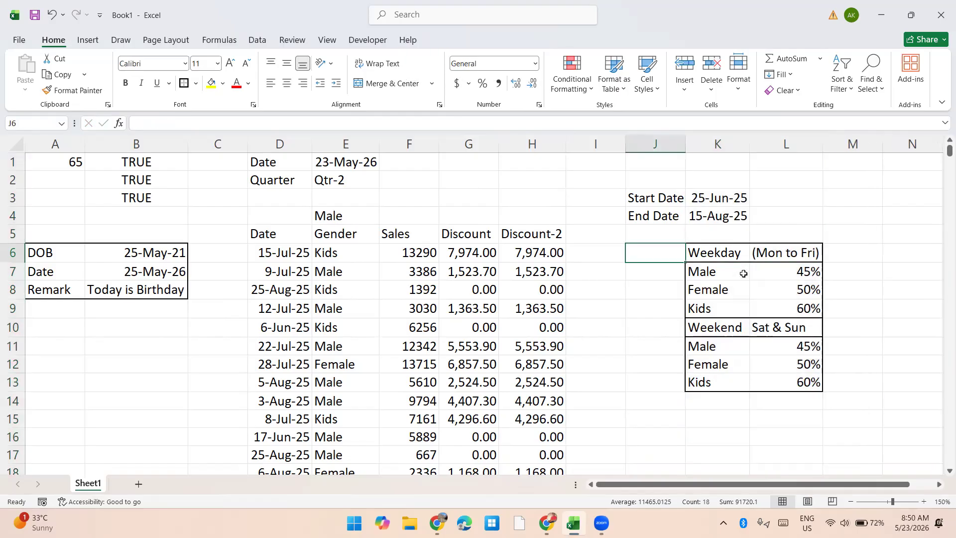
Step: Enter =WEEKDAY(D6,2) in I6 to get the weekday number of the sale date
key("Left")
type("=wee")
key("Tab")
key("Left")
key("Left")
key("Left")
key("Left")
key("Left")
type(",2)")
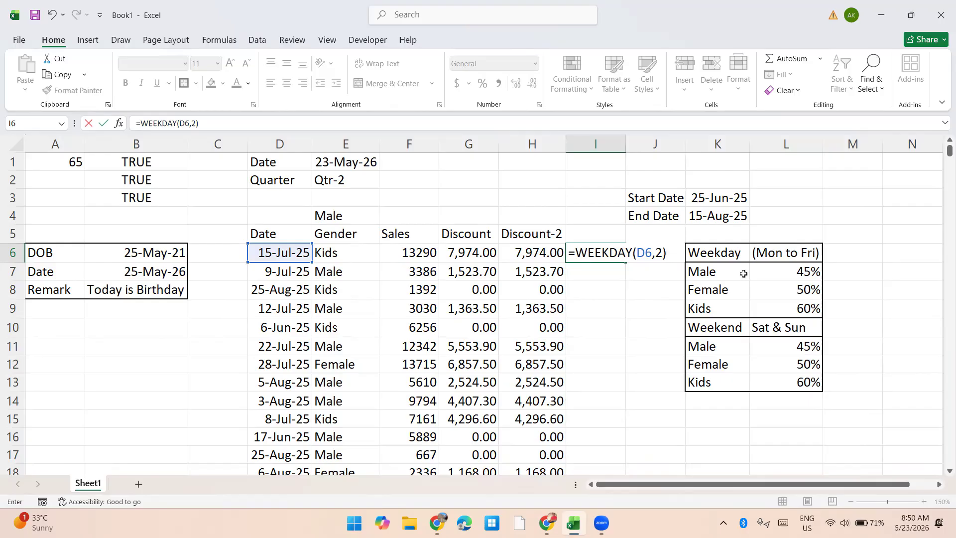
key("Return")
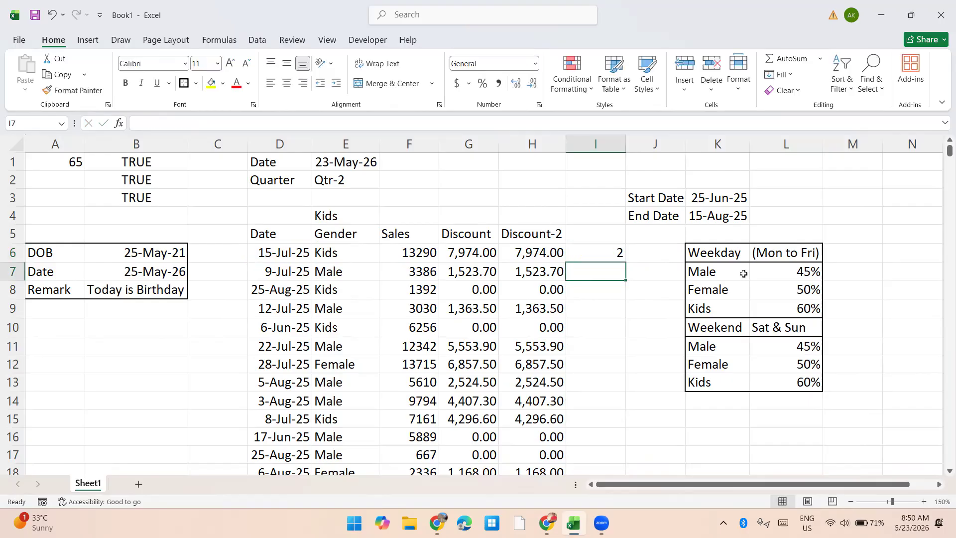
key("Up")
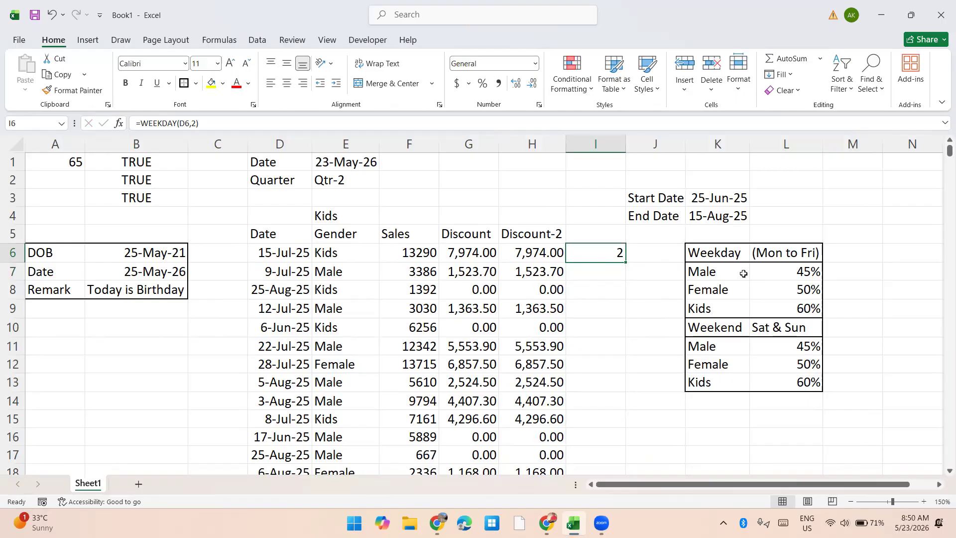
Step: Try turning the I6 formula into the weekend test =WEEKDAY(D6,2)>=6
key("F2")
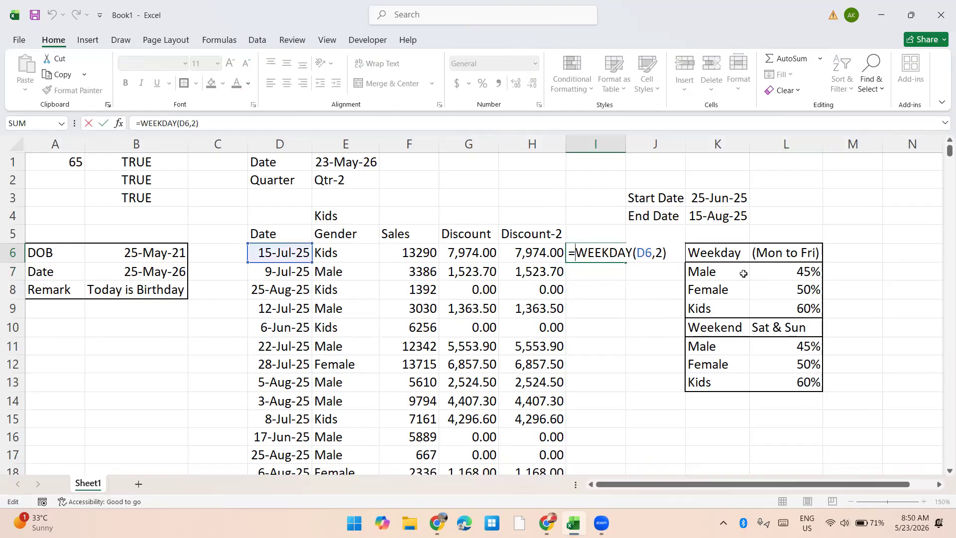
key("Right")
key("End")
type(">=6")
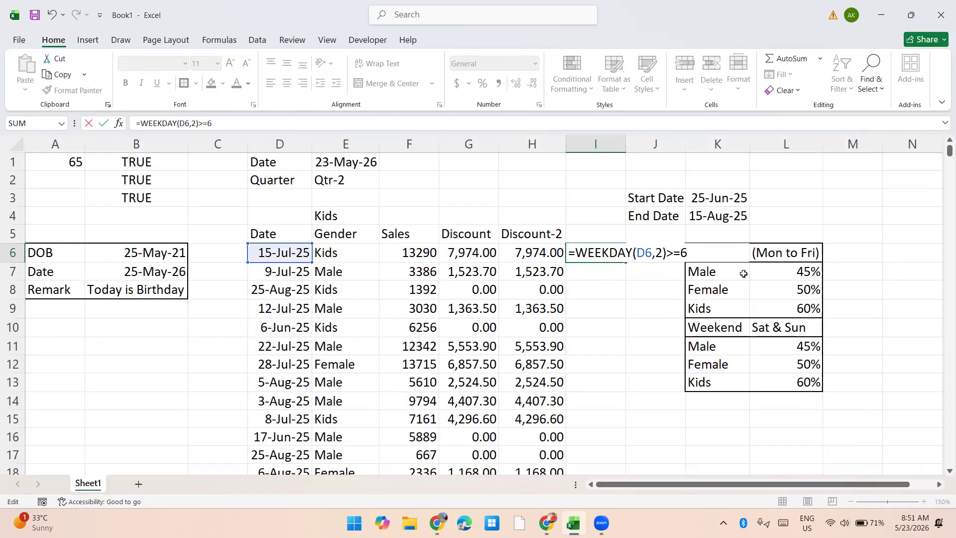
key("Escape")
Step: Try adding another condition after E6="Male" in the first AND of the G6 discount formula
key("Left")
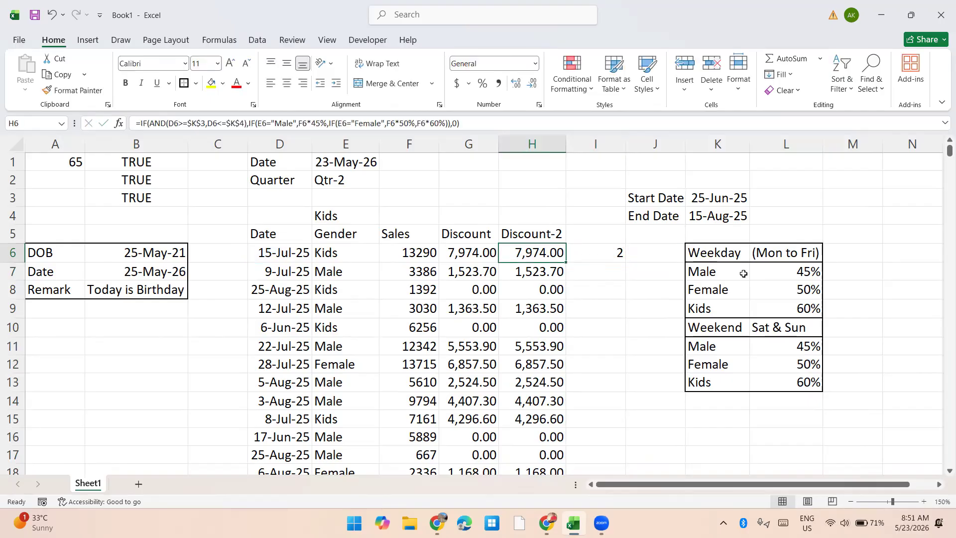
key("F2")
key("Escape")
double_click(465, 252)
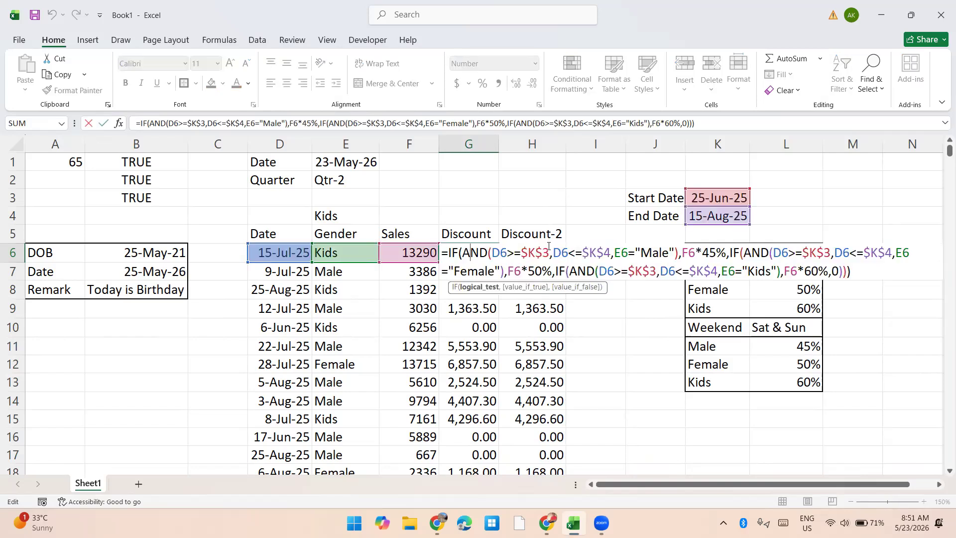
left_click(675, 252)
type(",")
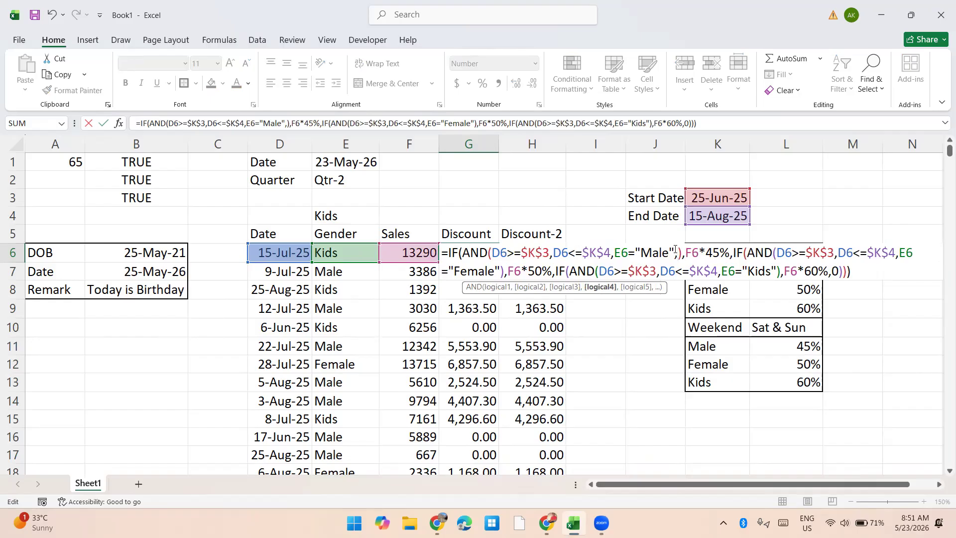
key("BackSpace")
key("ctrl+Return")
Step: Examine the weekday and weekend discount rates in K6:L13
key("Right")
key("Right")
key("Right")
key("Right")
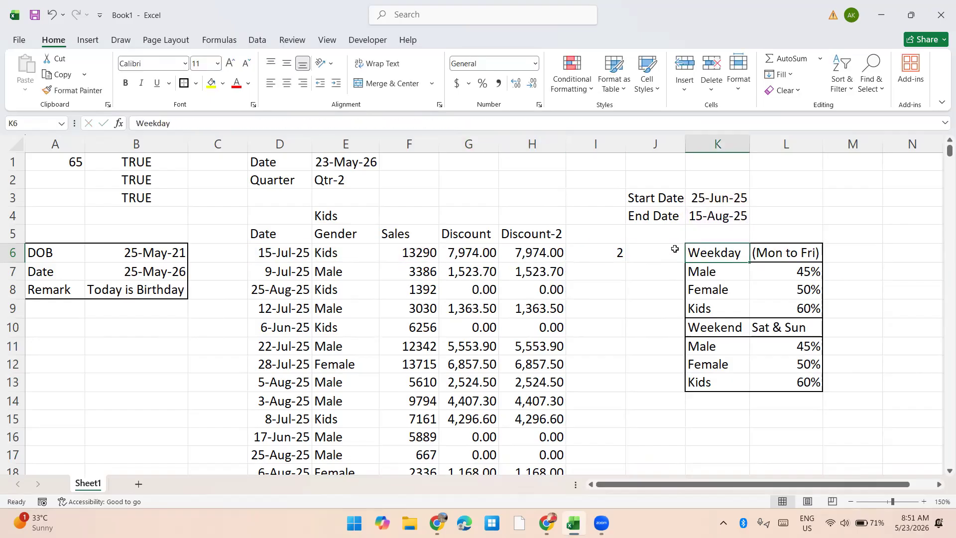
key("shift+Right")
key("shift+Down")
key("shift+Down")
key("shift+Down")
key("shift+Down")
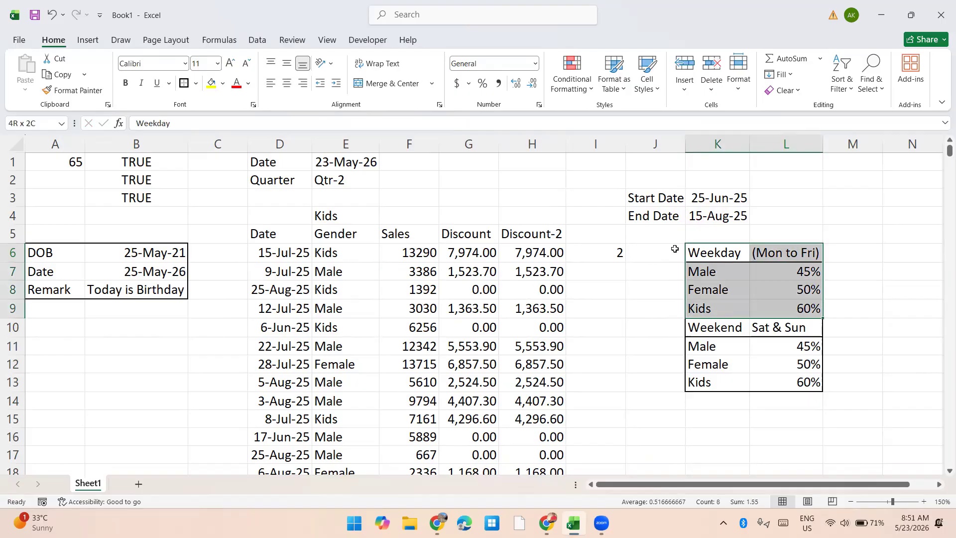
key("shift+Down")
key("shift+Down")
key("shift+Down")
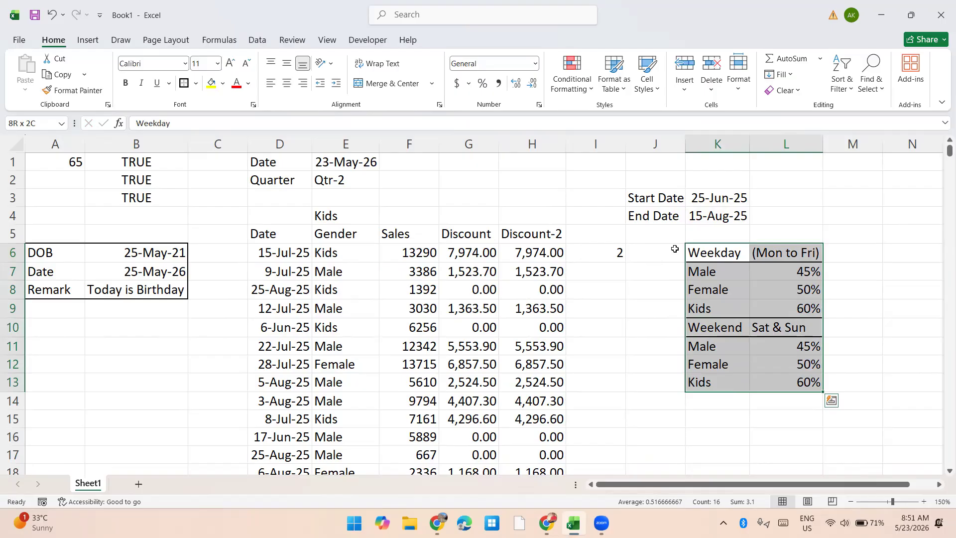
key("Right")
key("Down")
key("Down")
key("Down")
key("Down")
key("Down")
key("Down")
key("Down")
key("Down")
key("Down")
key("Down")
key("Down")
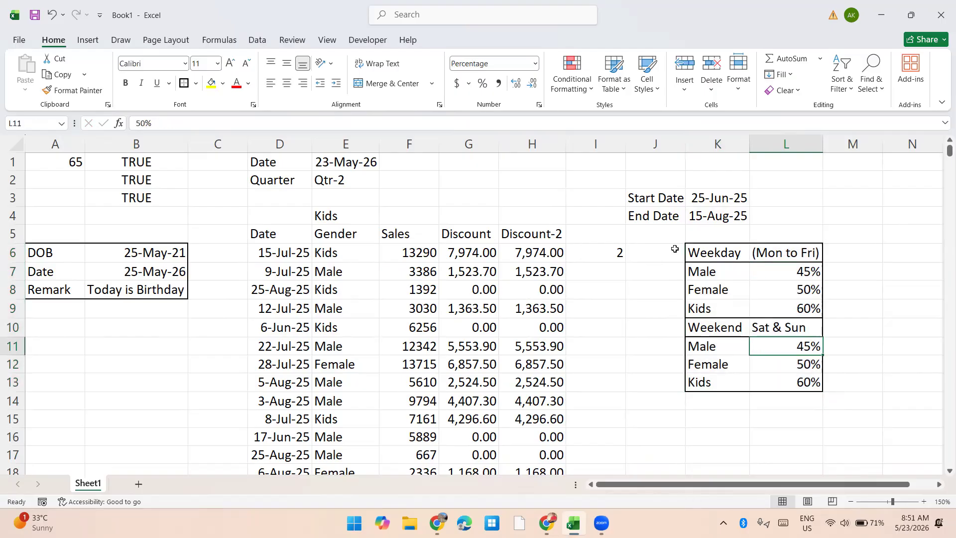
Step: Examine the start and end dates above the rate block, highlighting the start date in J3:K3
key("Left")
key("Up")
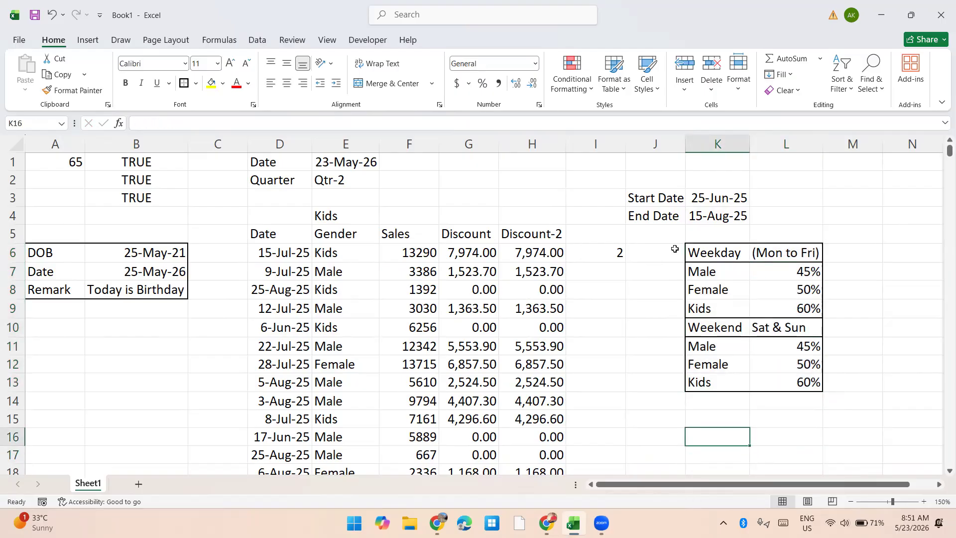
key("Up")
key("Up")
key("Up")
key("Up")
key("Up")
key("Up")
key("Up")
key("Up")
key("Up")
key("Up")
key("Up")
key("Up")
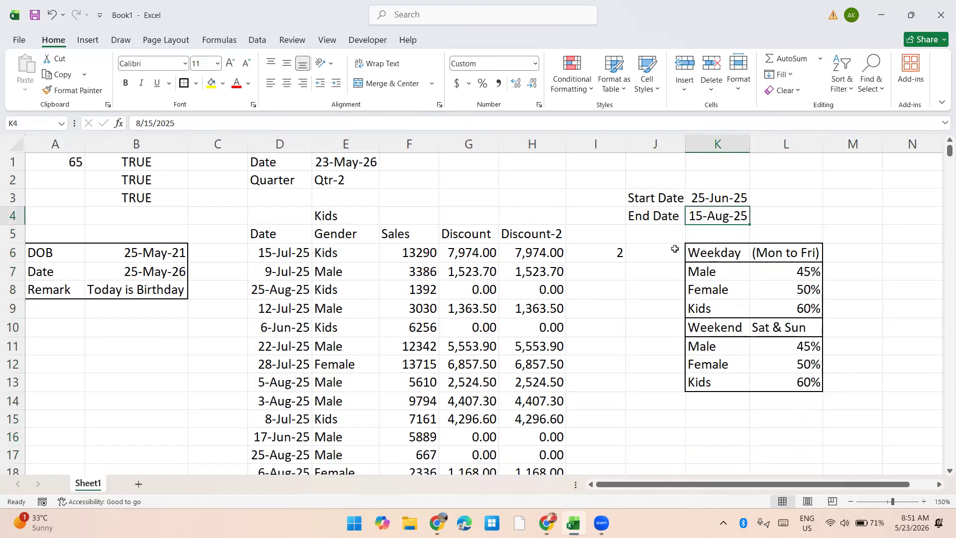
key("Up")
key("Left")
key("shift+Right")
key("shift+Right")
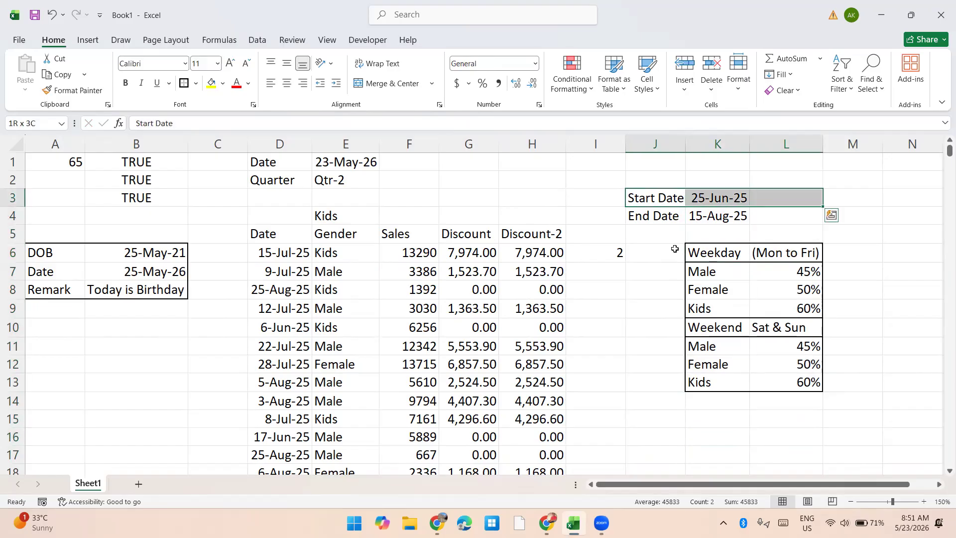
key("shift+Left")
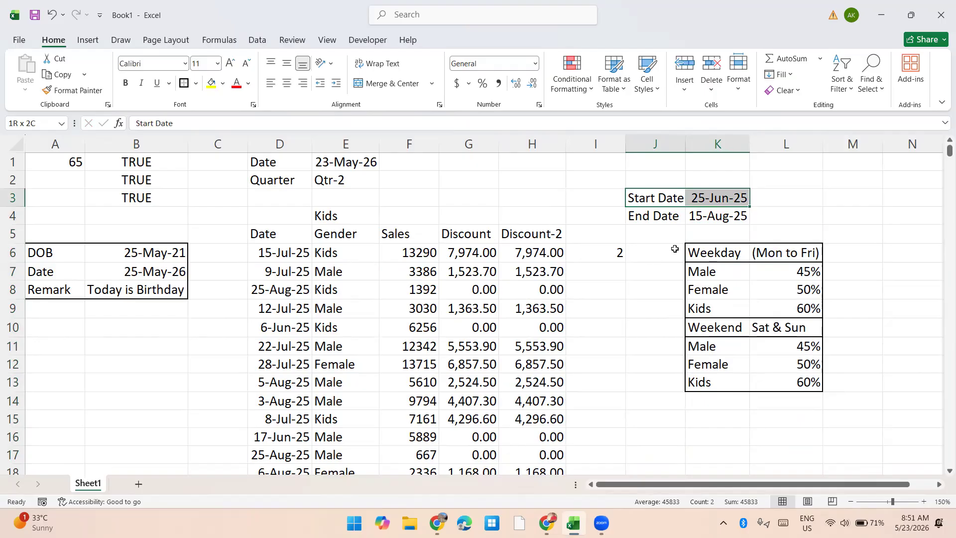
Step: Enter Male in K15 as the heading of a new sales-based discount block
key("Down")
key("Down")
key("Down")
key("Down")
key("Down")
key("Down")
key("Down")
key("Down")
key("Down")
key("Down")
key("Down")
key("Down")
key("Right")
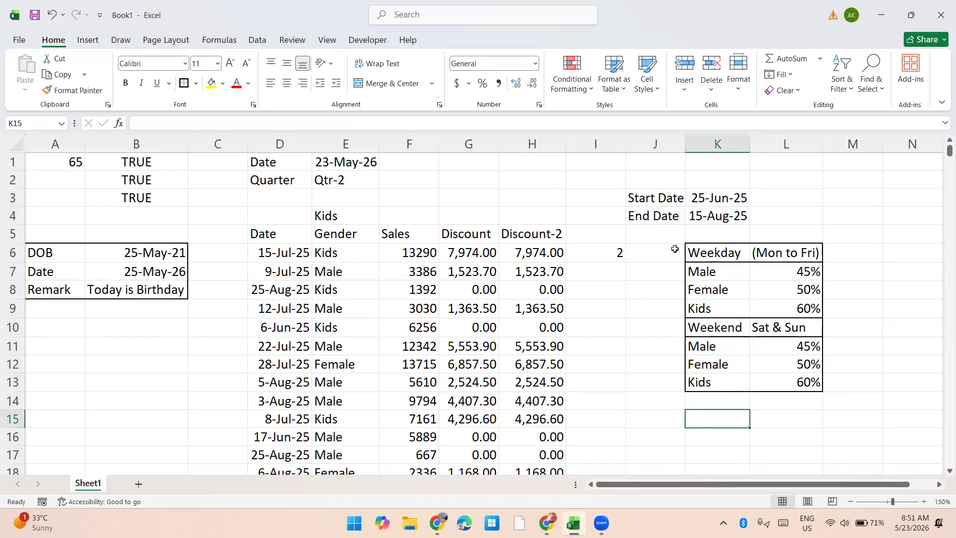
type("Male")
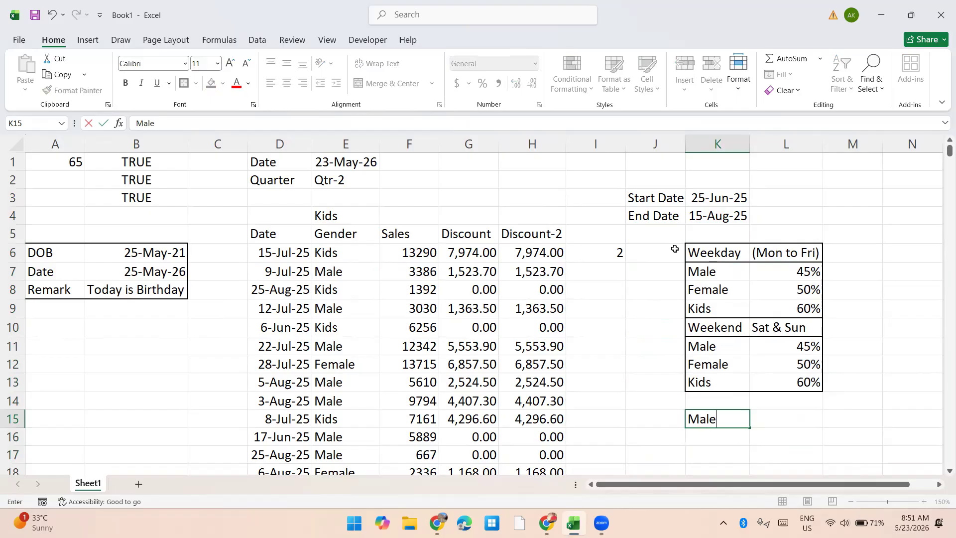
key("Tab")
Step: Enter the condition Sales>=12000 in L16 with its 50% rate in M16
key("Down")
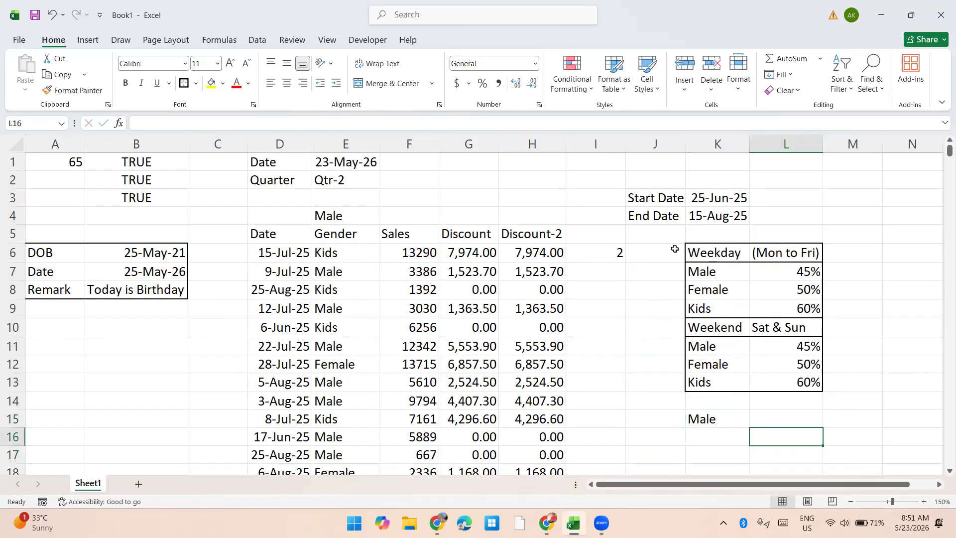
type("Sales>=12000")
key("Tab")
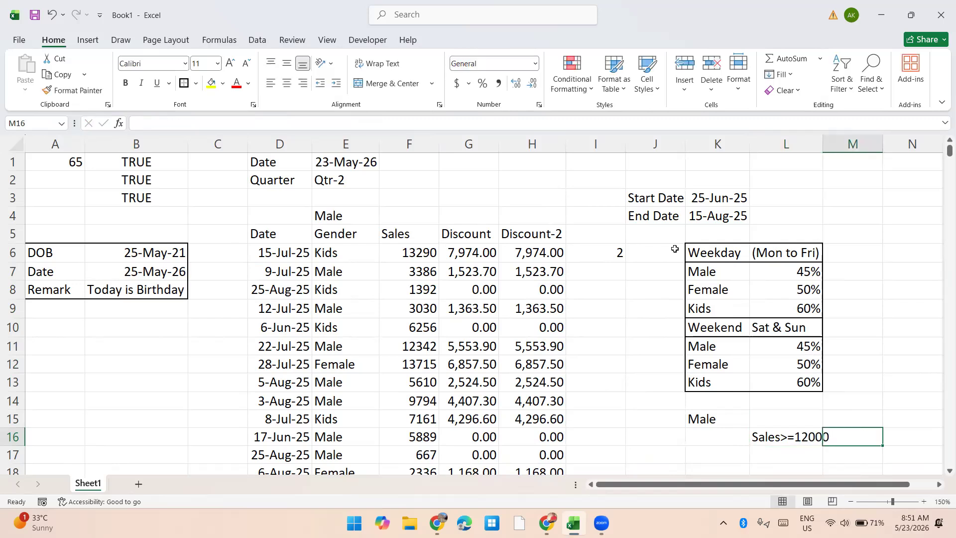
type("50%")
key("Return")
Step: AutoFit column L to its full contents
key("Left")
key("Right")
key("Up")
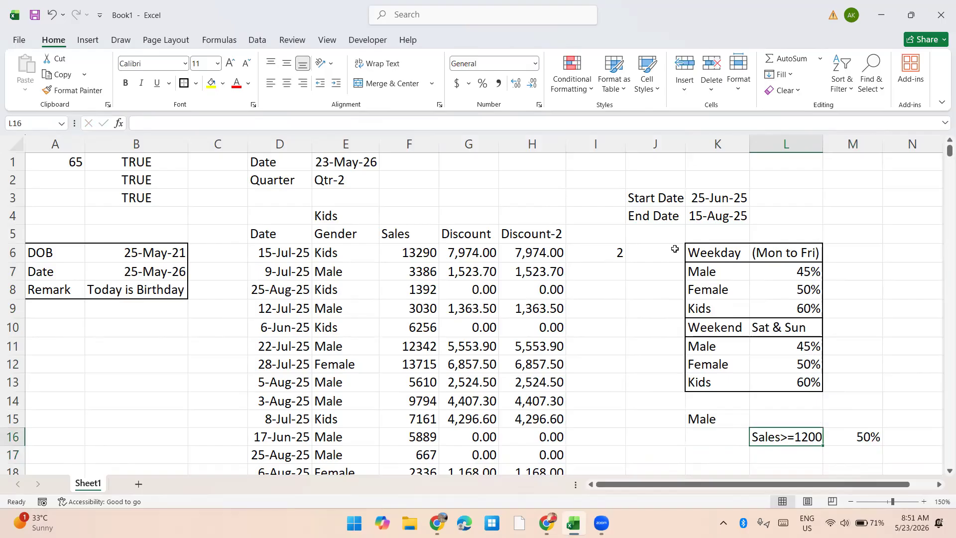
key("alt+o")
key("c")
key("a")
Step: Enter the condition Sales>=7000 in L17 with its 40% rate in M17
key("Down")
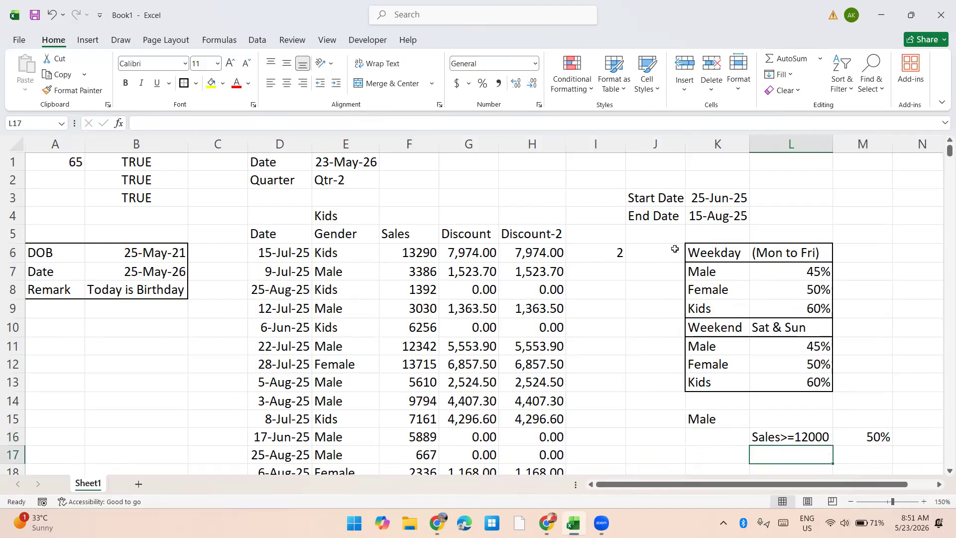
key("ctrl+apostrophe")
key("BackSpace")
key("BackSpace")
type("7")
key("Tab")
type("40%")
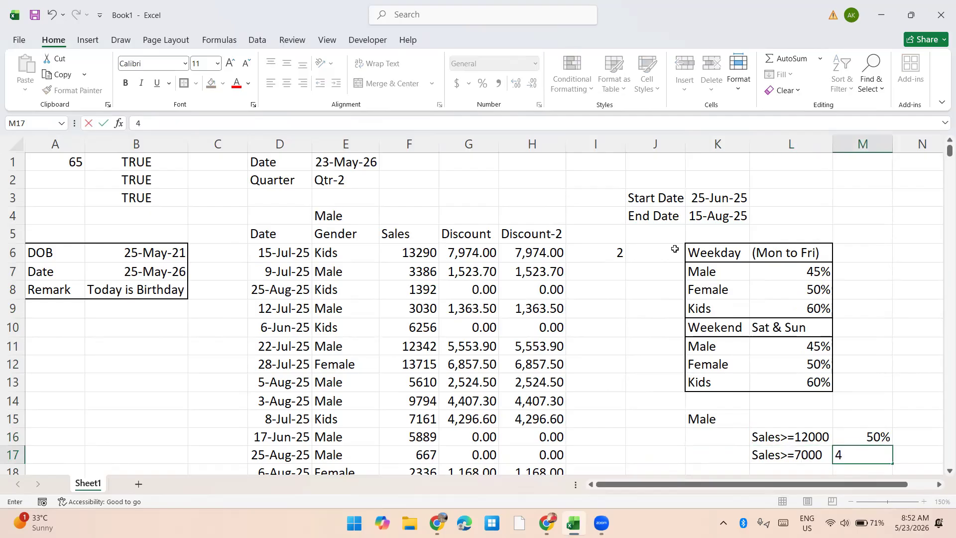
key("Return")
Step: Fill L18 from the cell above and change its condition to Sales>=3000
key("ctrl+d")
key("F2")
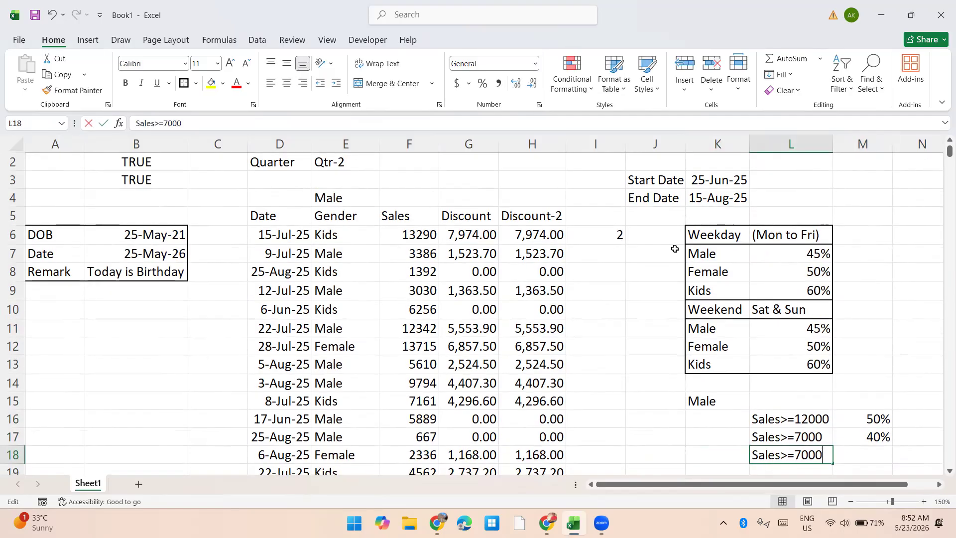
key("Left")
key("Left")
key("shift+Left")
key("shift+Left")
type("3")
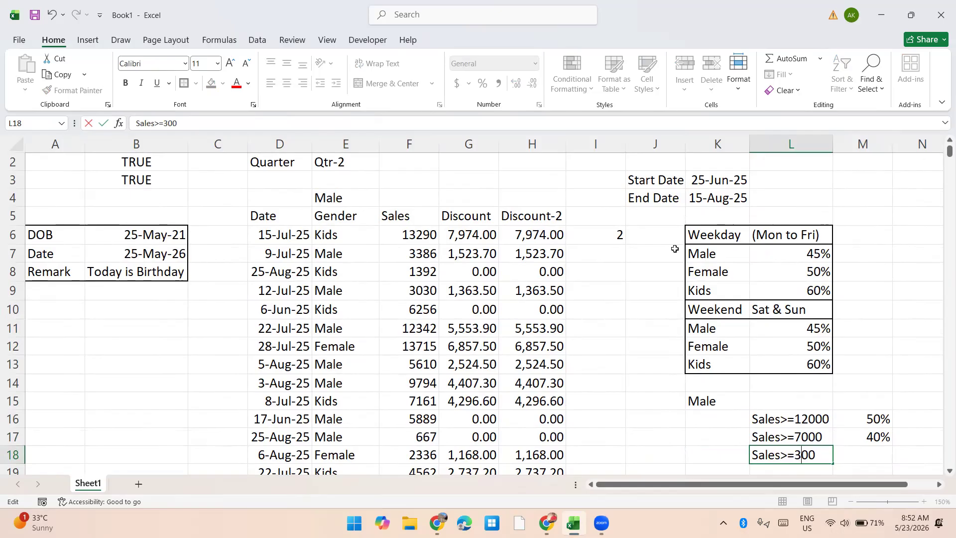
type("0")
Step: Enter a 25% rate in M18 for the Sales>=3000 condition
key("Tab")
type("10%")
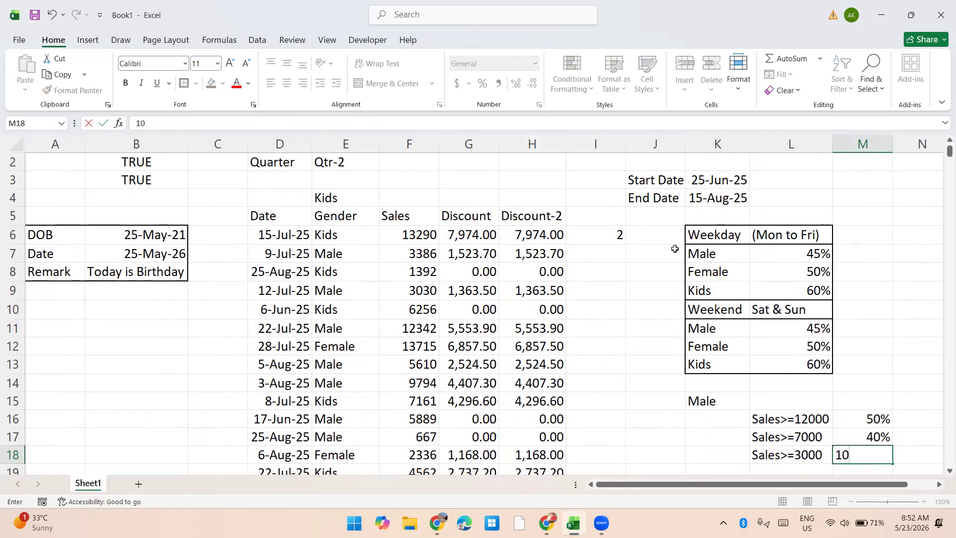
key("Return")
key("Up")
key("Right")
type("25%")
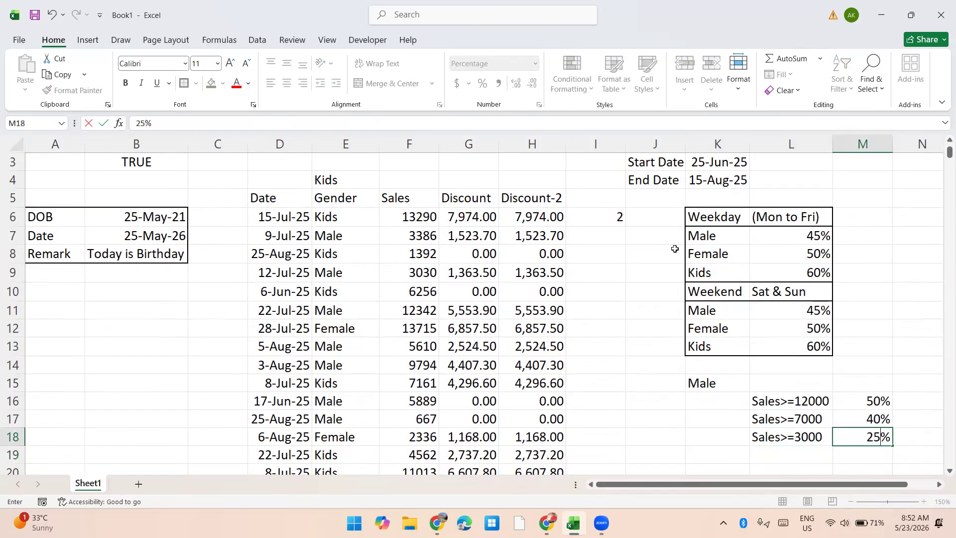
key("Return")
Step: Enter the condition Sales<3000 in L19 with its 10% rate in M19
key("Left")
key("ctrl+d")
key("F2")
key("shift+Left")
key("shift+Left")
type("<")
key("Tab")
type("10")
key("Return")
Step: Duplicate the Male sales-tier block K15:M19 directly below itself, starting at K20
key("Left")
key("Up")
key("Up")
key("Up")
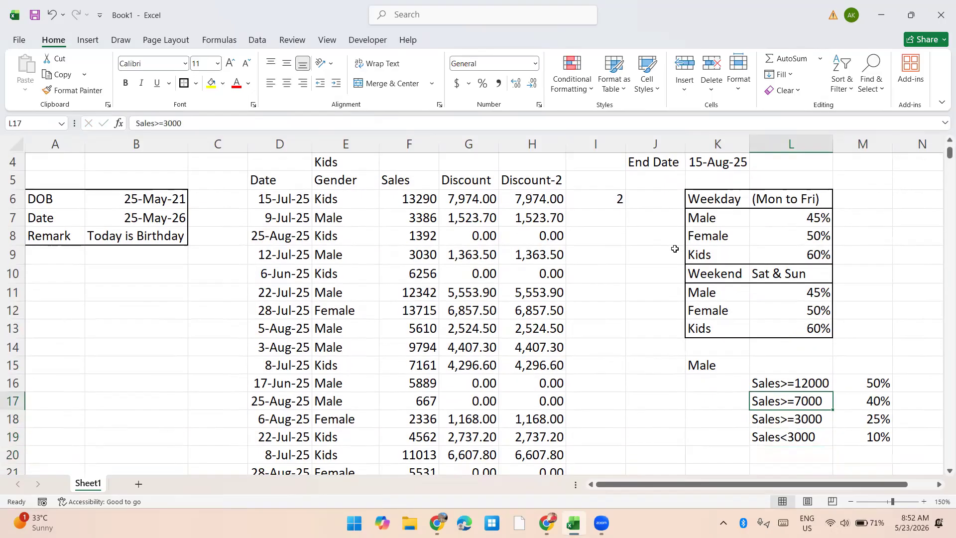
key("Up")
key("Up")
key("Left")
key("shift+Right")
key("shift+Right")
key("shift+Down")
key("shift+Down")
key("shift+Down")
key("shift+Down")
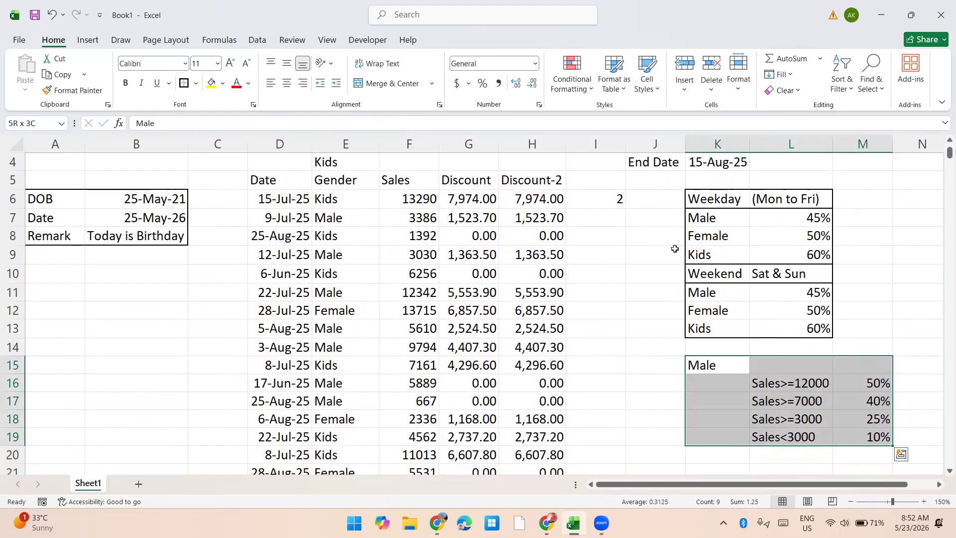
key("ctrl+c")
key("ctrl+Down")
key("ctrl+Up")
key("Down")
key("Down")
key("Down")
key("Down")
key("Down")
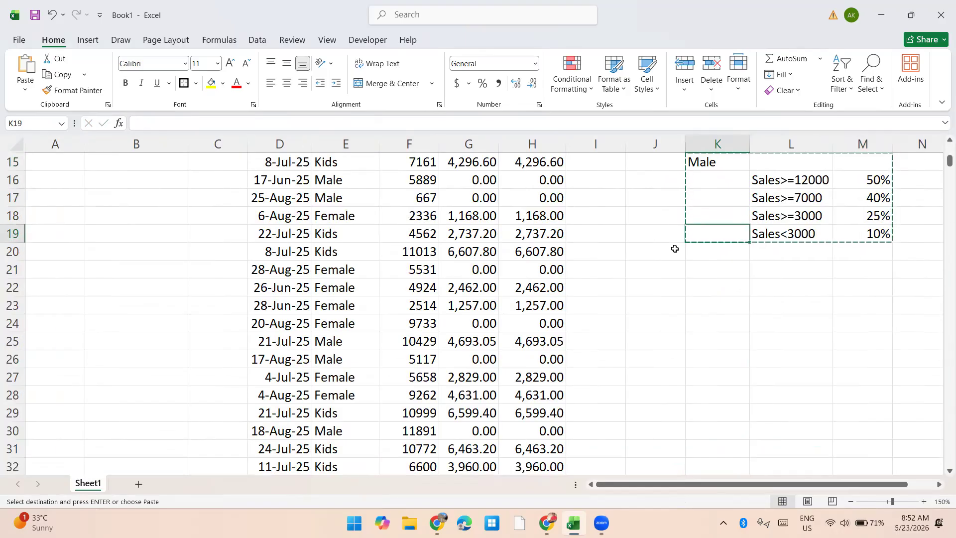
key("Return")
Step: Rename the copied block's heading in K20 as Female & Kids
key("Up")
key("Down")
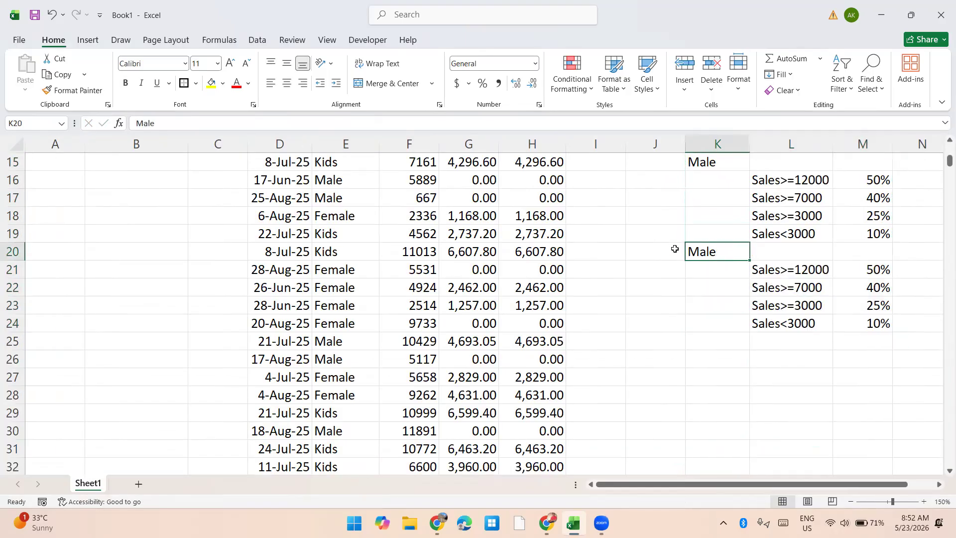
type("Female & Kids")
key("Return")
Step: Change the first Female & Kids tier to Sales>=8000 in L21 and its rate in M21 to 55%
key("Right")
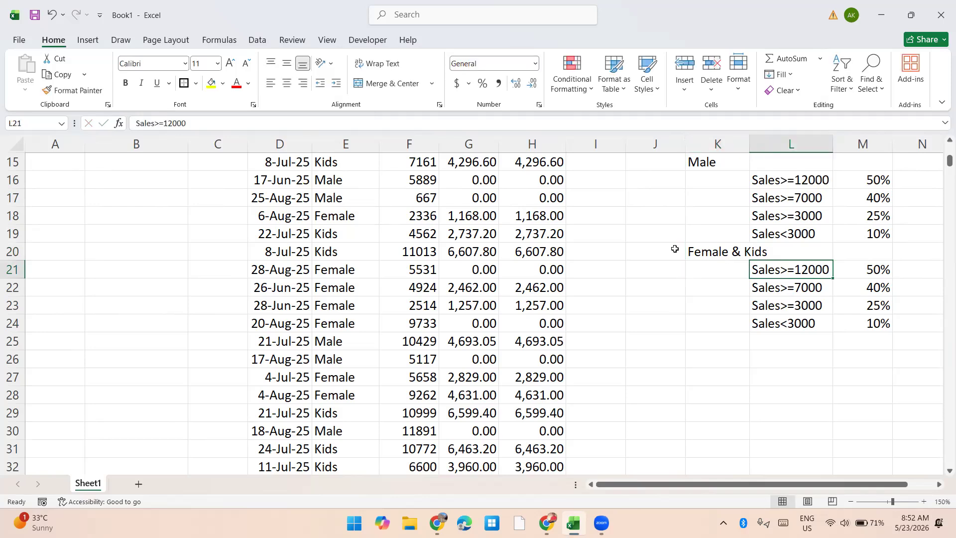
key("F2")
key("Left")
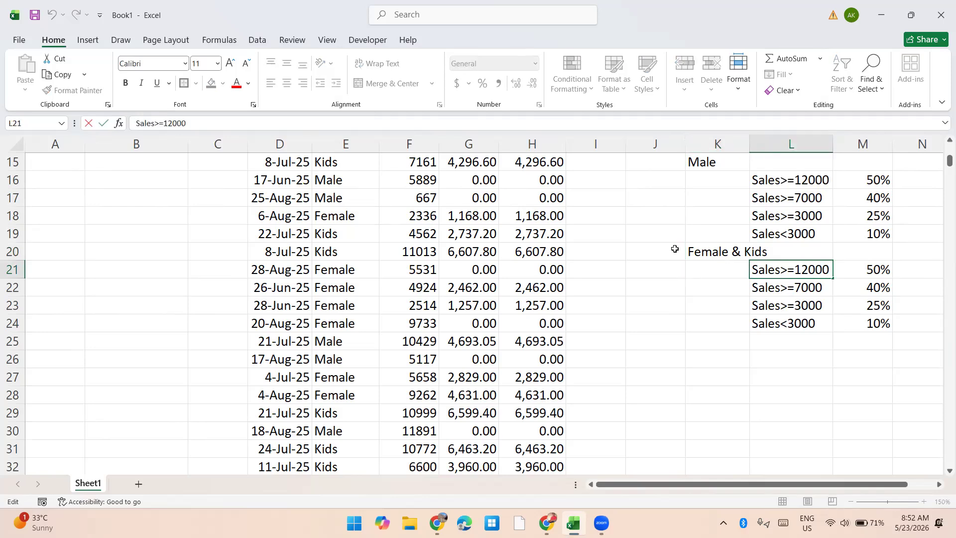
key("shift+Left")
key("shift+Left")
type("8")
key("Return")
key("Up")
key("Right")
type("55")
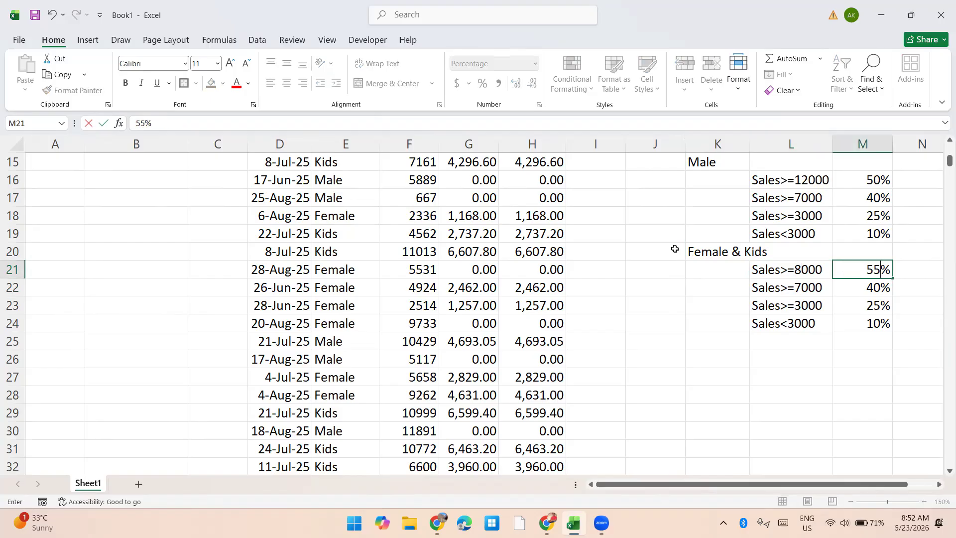
key("Return")
Step: Change the second Female & Kids condition in L22 to Sales>=5000
key("Left")
key("F2")
key("Left")
key("Left")
key("Left")
key("shift+Left")
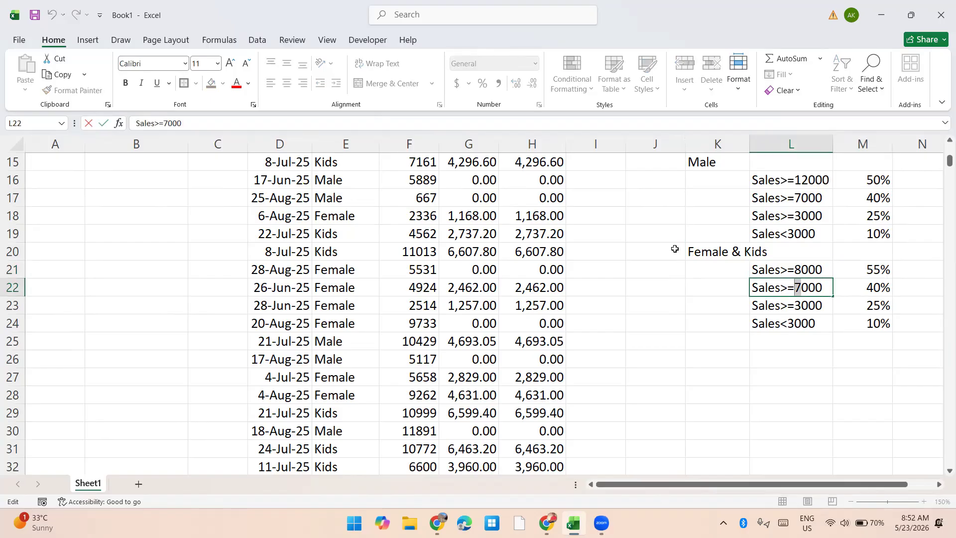
type("5")
key("Tab")
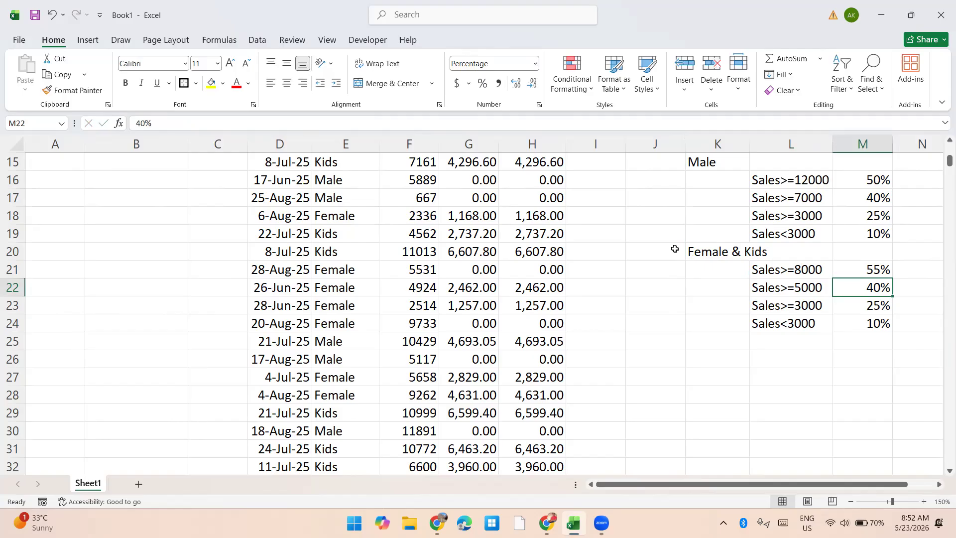
Step: Change the third Female & Kids condition in L23 to Sales>=2000
key("Down")
key("Left")
key("F2")
key("Left")
key("Left")
key("Left")
key("shift+Left")
type("2")
key("Tab")
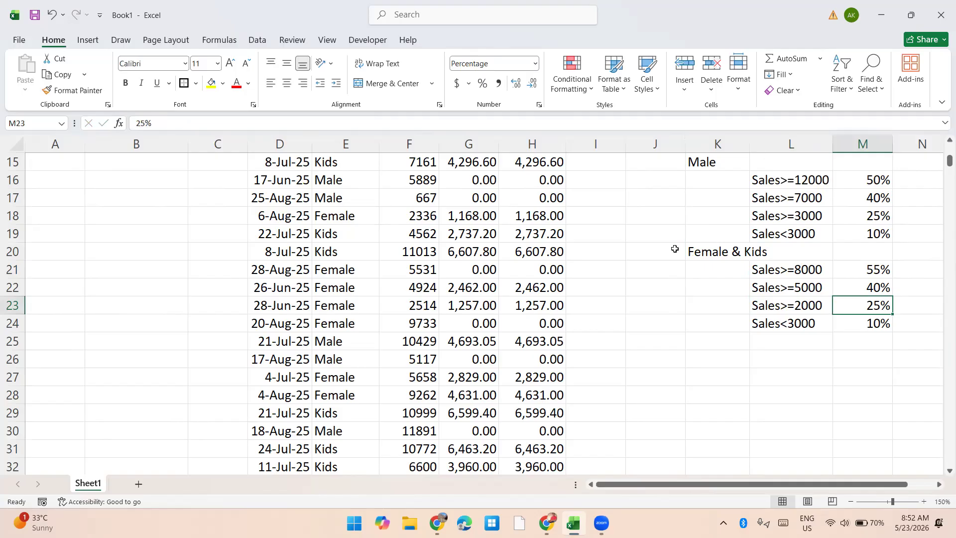
Step: Change the last Female & Kids condition in L24 to Sales<2000
key("Down")
key("Left")
key("F2")
key("Left")
key("Left")
key("Left")
key("shift+Left")
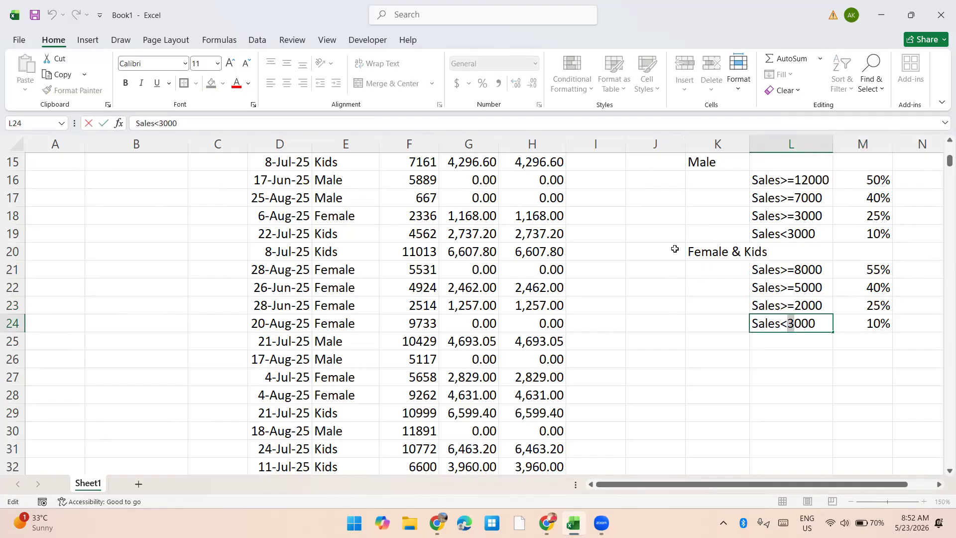
type("2")
key("Return")
Step: Review the Male and Female & Kids sales tiers with their rates, and the weekday and weekend rate tables above them
key("Up")
key("Up")
key("Up")
key("Up")
key("Up")
key("Up")
key("Up")
key("Up")
key("Up")
key("Up")
key("Up")
key("Up")
key("Up")
key("Up")
key("Up")
key("Up")
key("Up")
key("Up")
key("Up")
key("Up")
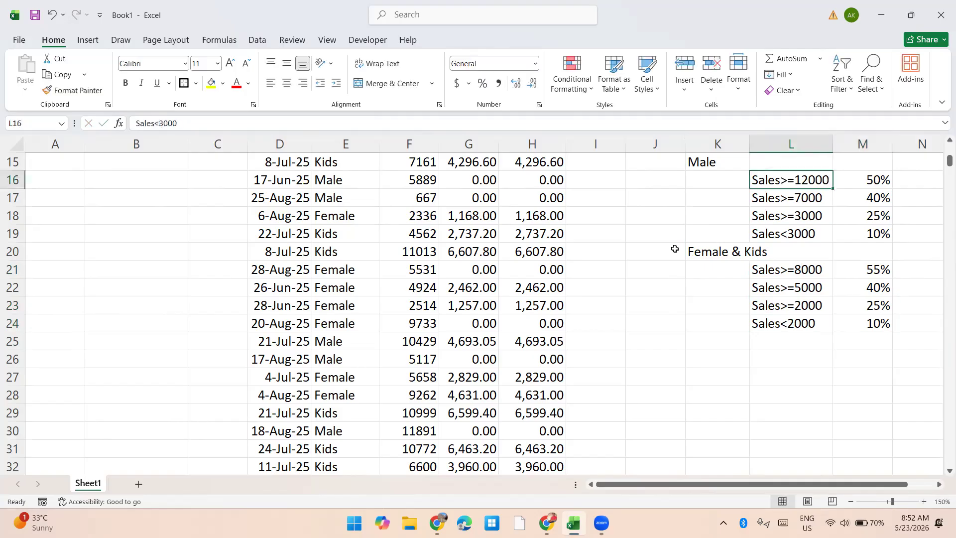
key("Down")
key("Left")
key("Down")
key("shift+Down")
key("Down")
key("Down")
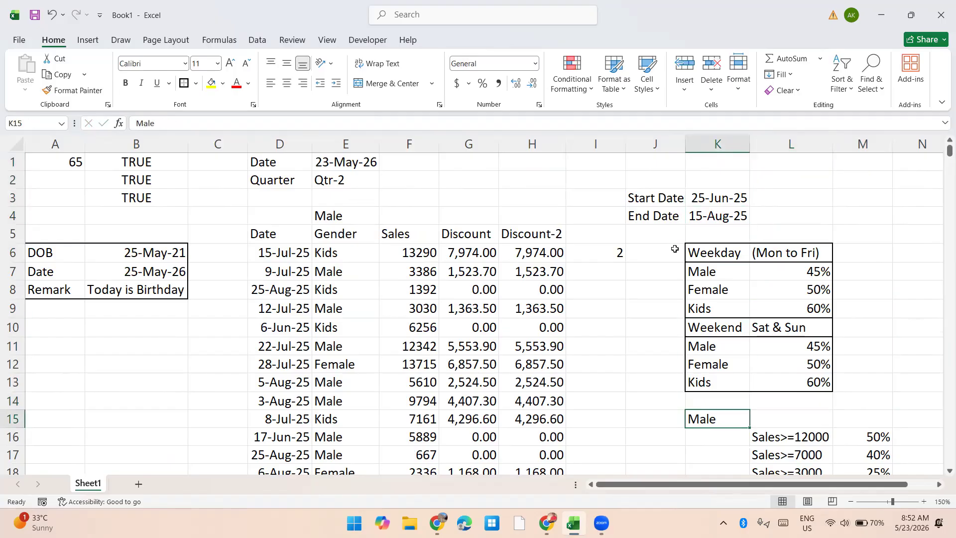
key("Down")
key("Right")
key("Right")
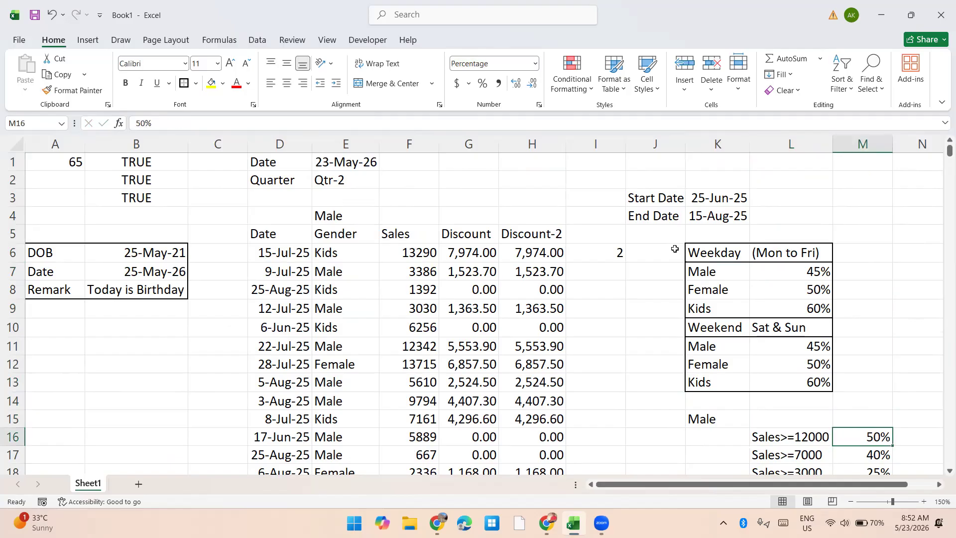
key("Left")
key("ctrl+Left")
key("ctrl+Up")
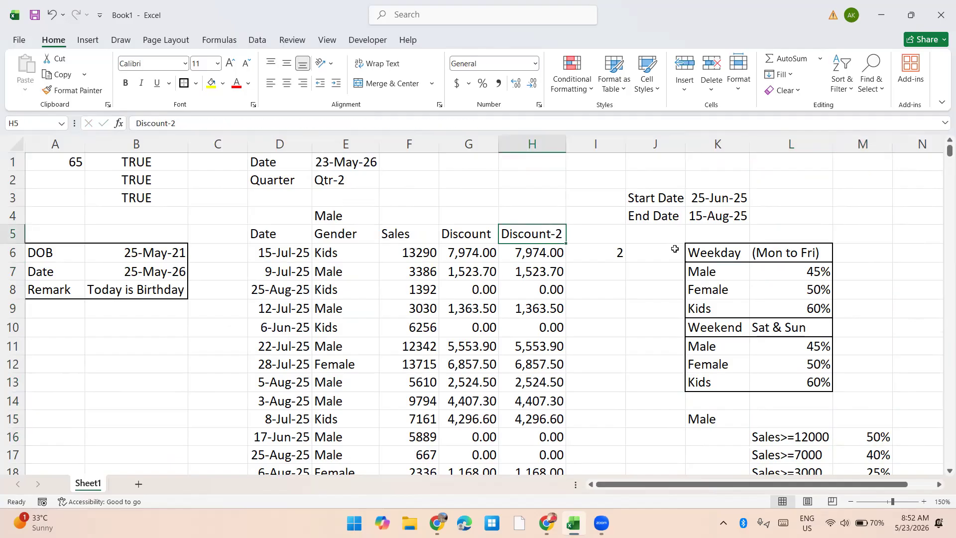
key("ctrl+s")
key("Escape")
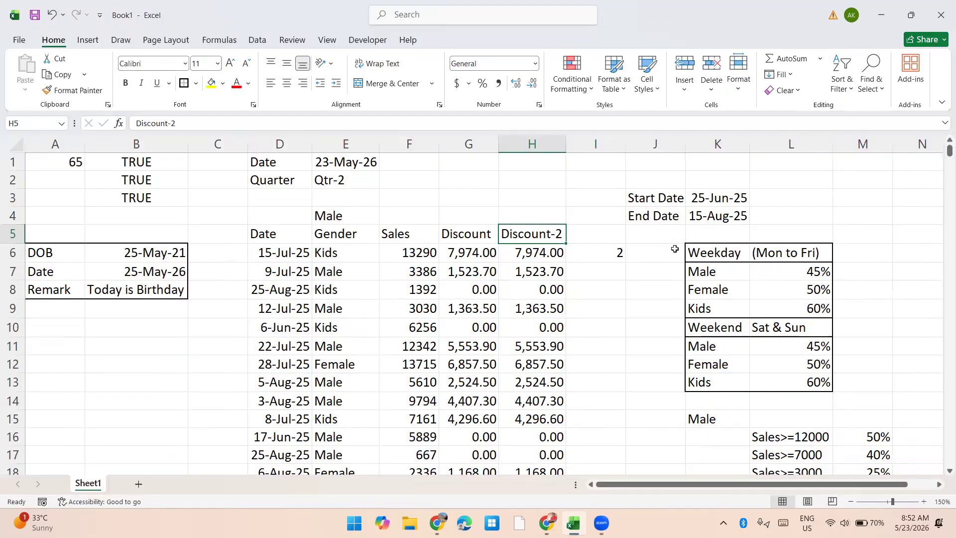
Step: Inspect the Discount-2 formula in H6 and the WEEKDAY formula in I6 without changing them
key("Down")
key("F2")
key("Escape")
key("F2")
key("Tab")
key("F2")
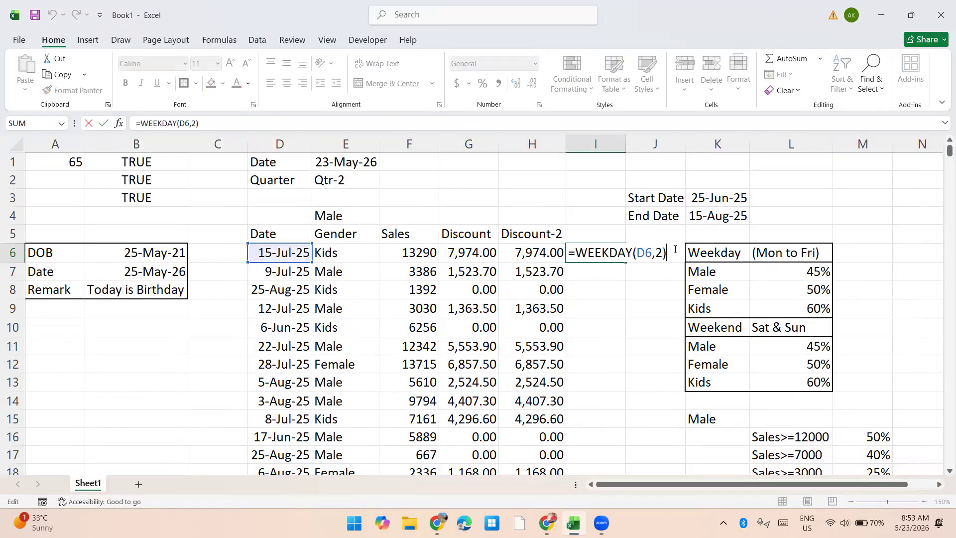
key("Tab")
key("Tab")
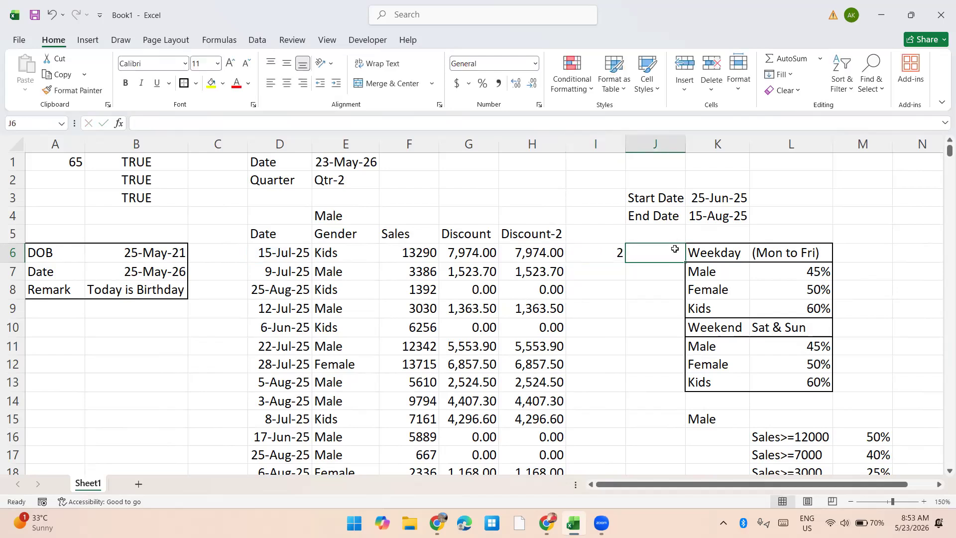
key("Down")
key("Down")
key("Down")
key("Down")
key("Down")
key("Down")
key("Down")
key("Down")
key("Down")
key("Down")
key("Down")
key("Down")
key("Down")
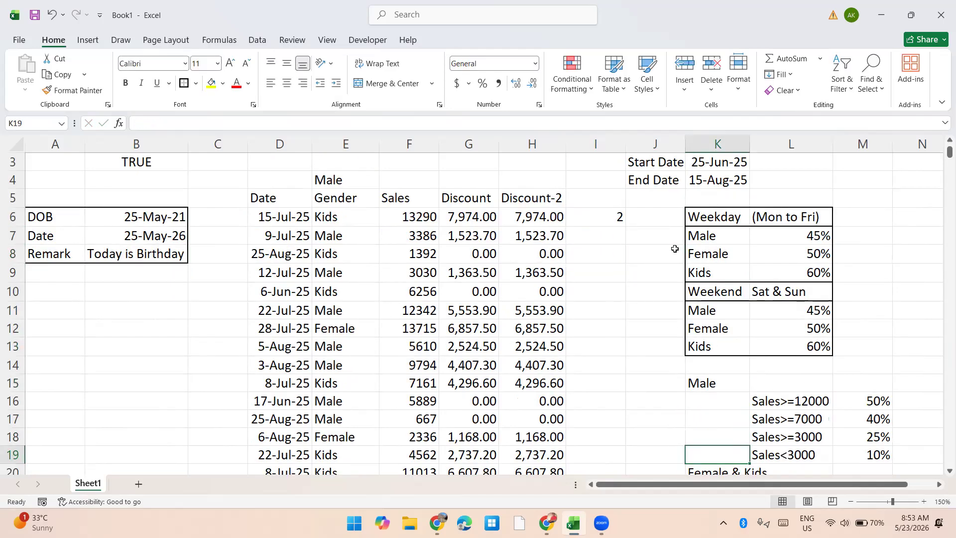
key("Right")
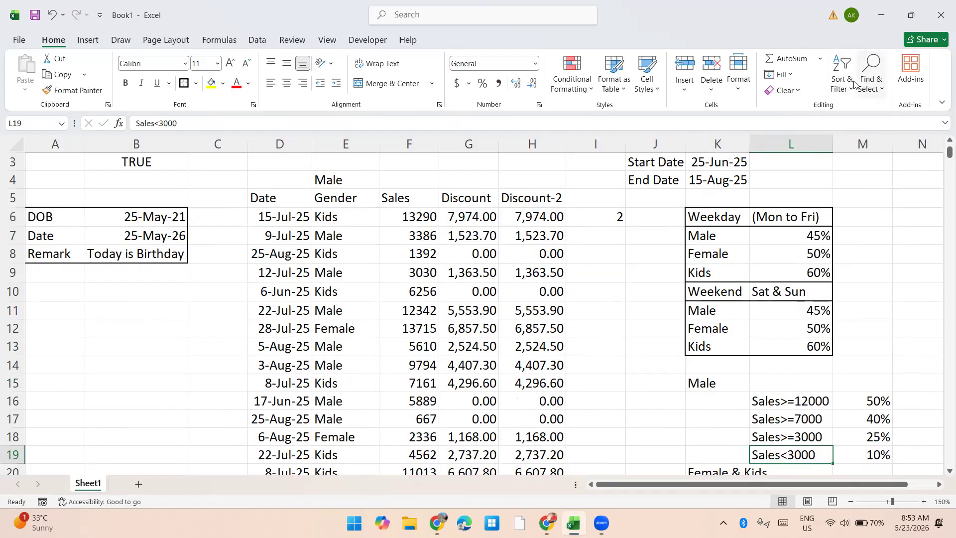
left_click(860, 61)
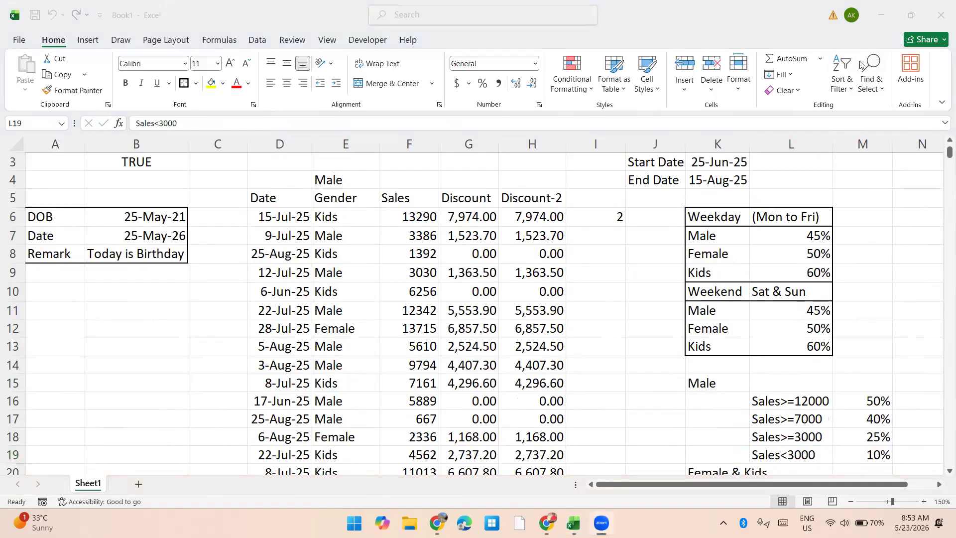